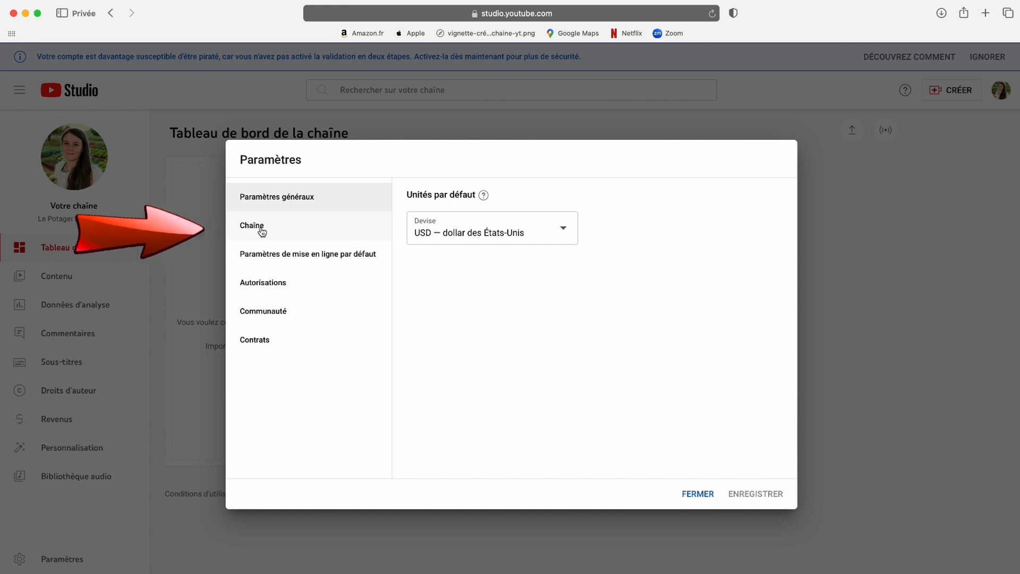
- Start the phone number verification for the intermediate features from the channel's feature access settings
{"action": "left_click", "coordinate": [262, 231]}
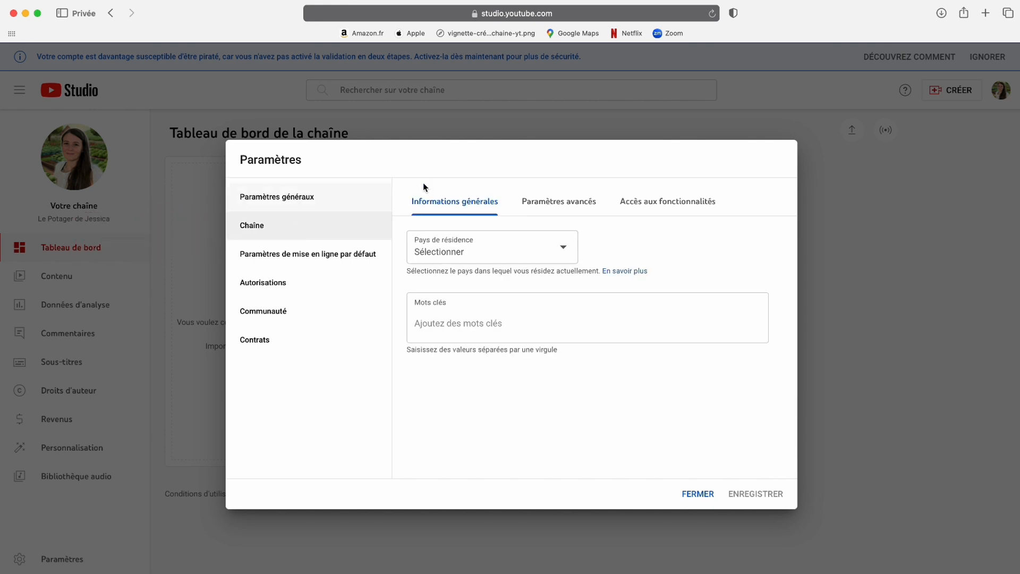
{"action": "left_click", "coordinate": [672, 203]}
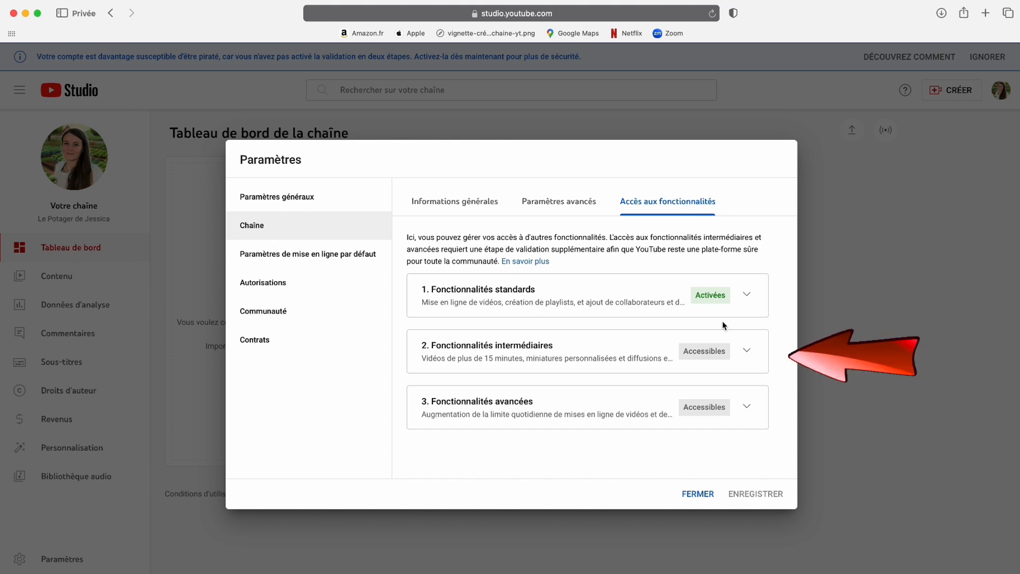
{"action": "left_click", "coordinate": [746, 348]}
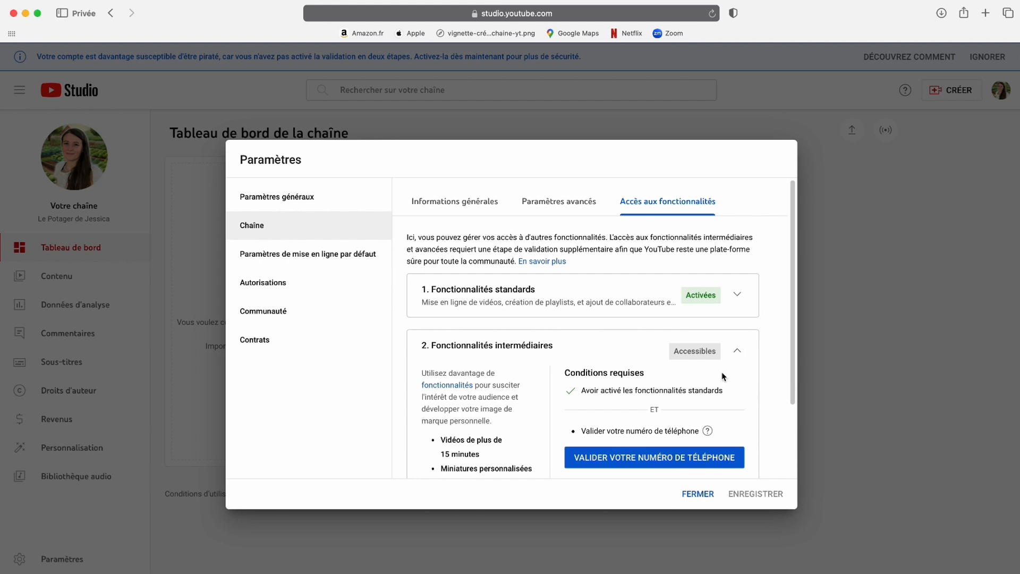
{"action": "scroll", "coordinate": [723, 376], "scroll_direction": "down", "scroll_amount": 3}
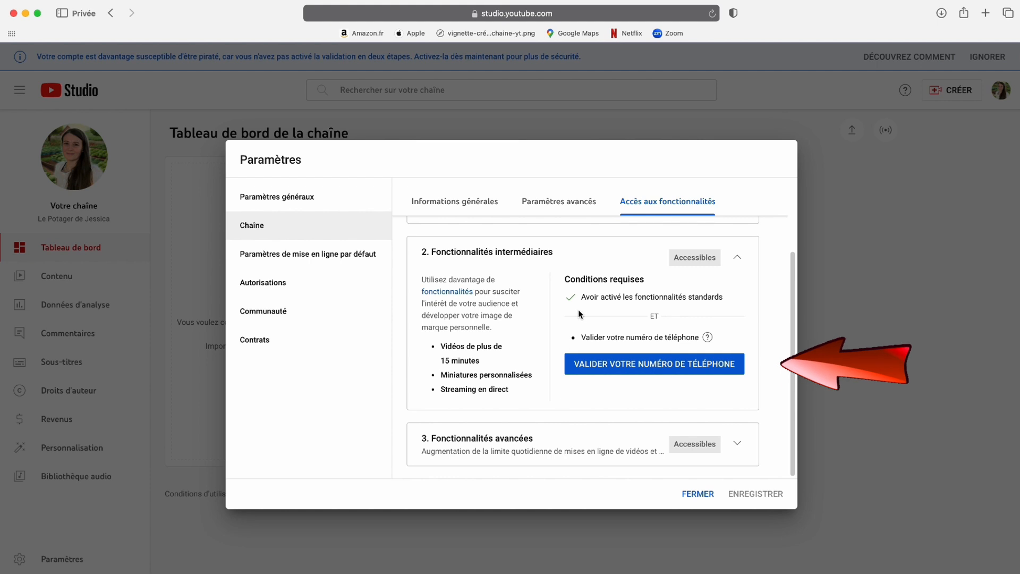
{"action": "mouse_move", "coordinate": [666, 339]}
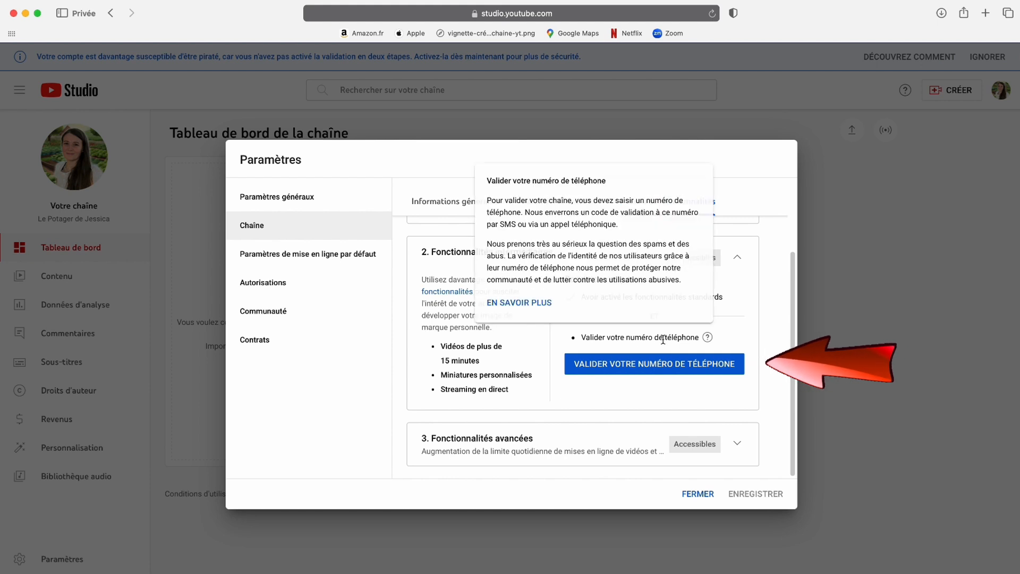
{"action": "left_click", "coordinate": [652, 366]}
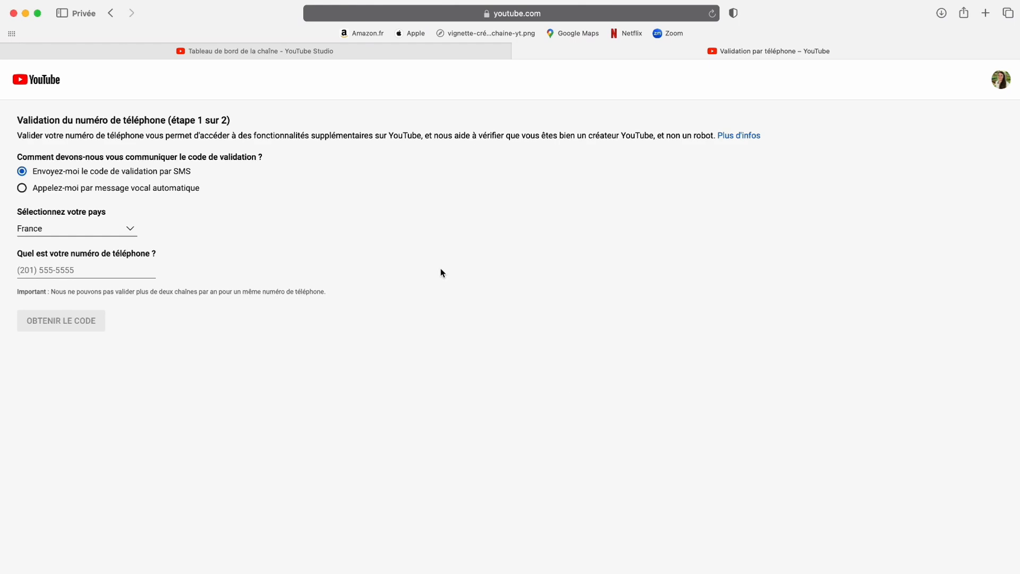
- Enter the phone number for France and request the verification code by SMS
{"action": "left_click", "coordinate": [31, 270]}
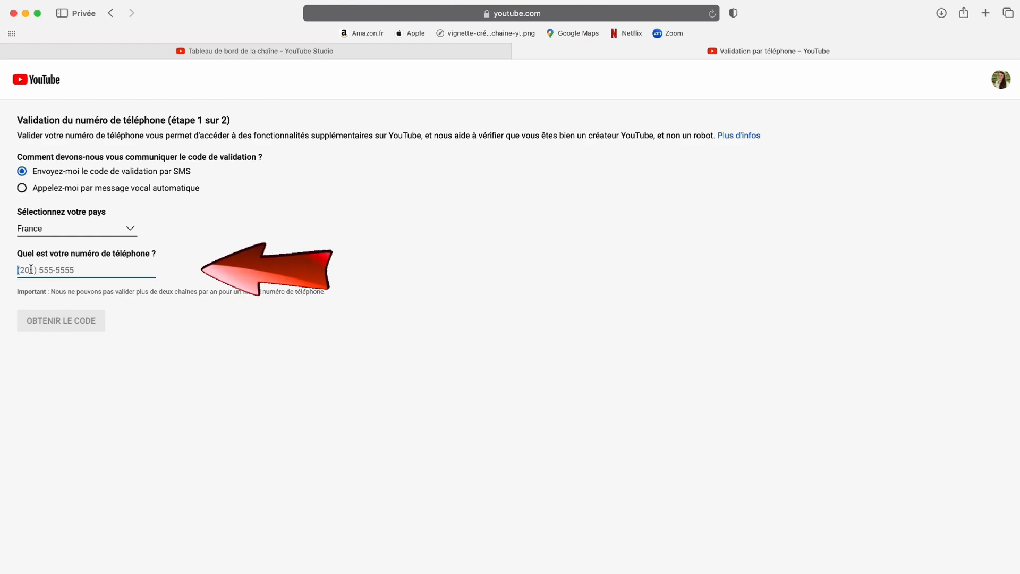
{"action": "type", "text": "••••••••••"}
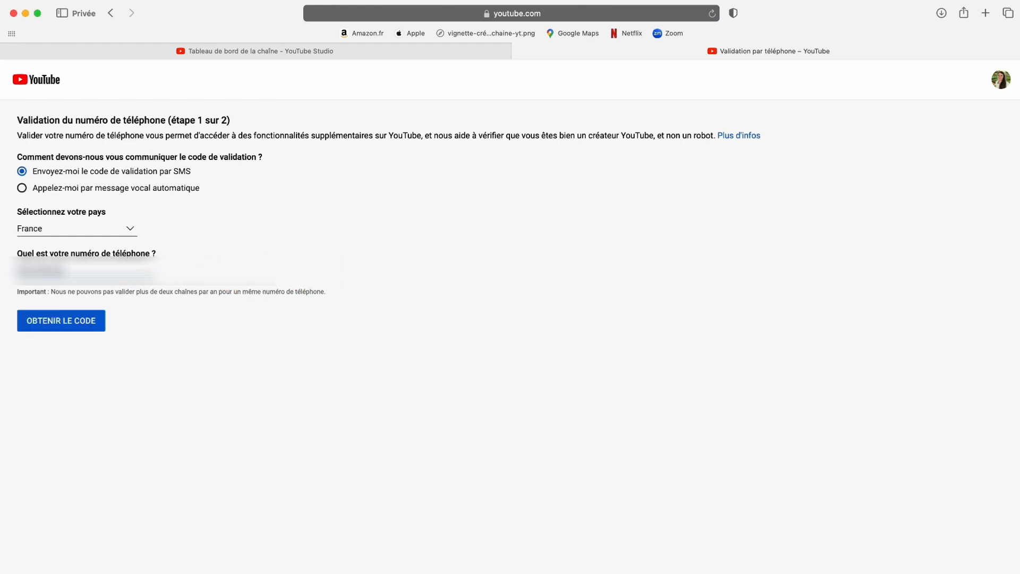
{"action": "left_click", "coordinate": [34, 330]}
- Fill in the six-digit verification code, submit it, and close the phone verification page
{"action": "left_click", "coordinate": [45, 189]}
{"action": "left_click", "coordinate": [67, 213]}
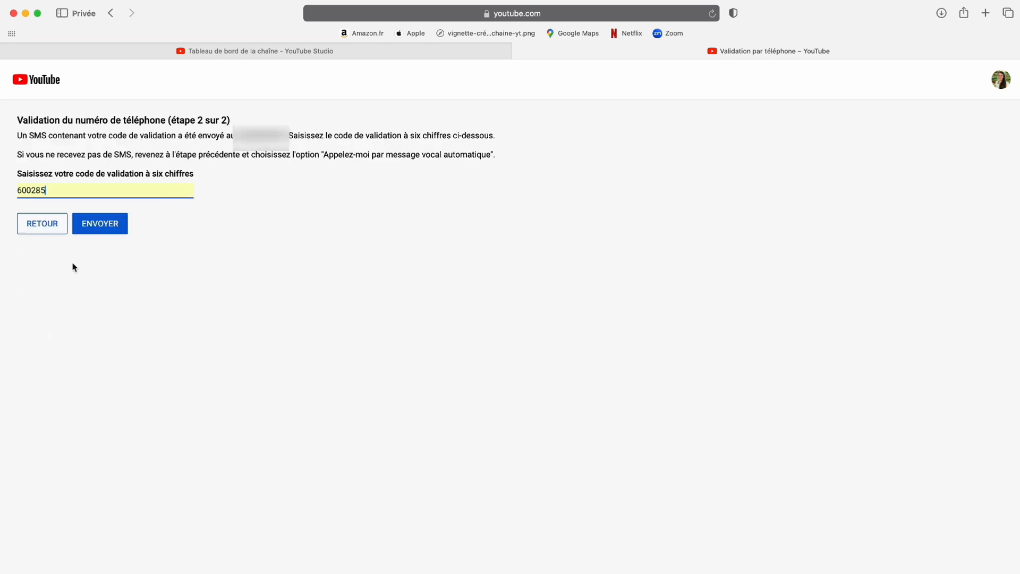
{"action": "left_click", "coordinate": [101, 223]}
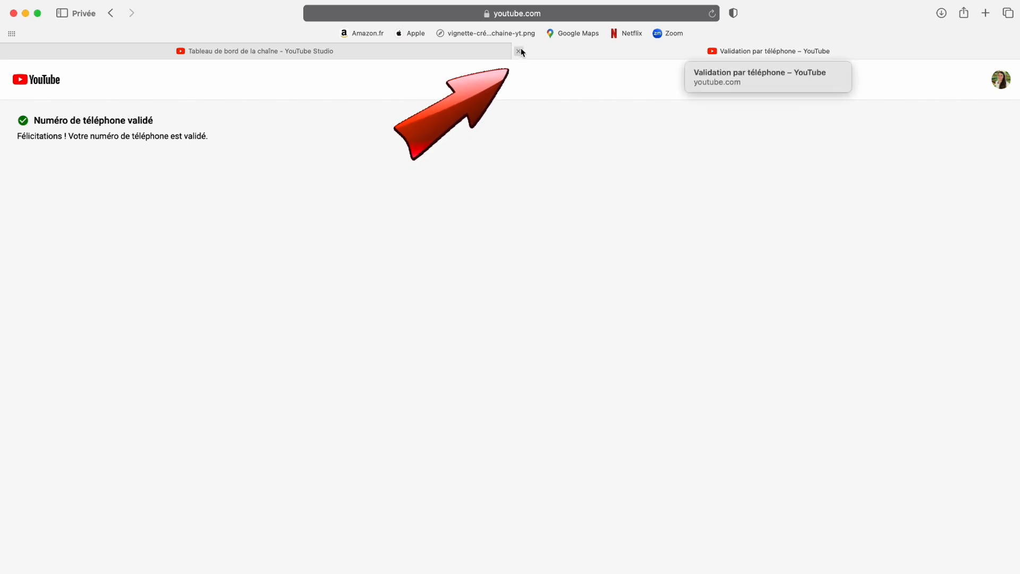
{"action": "left_click", "coordinate": [521, 50]}
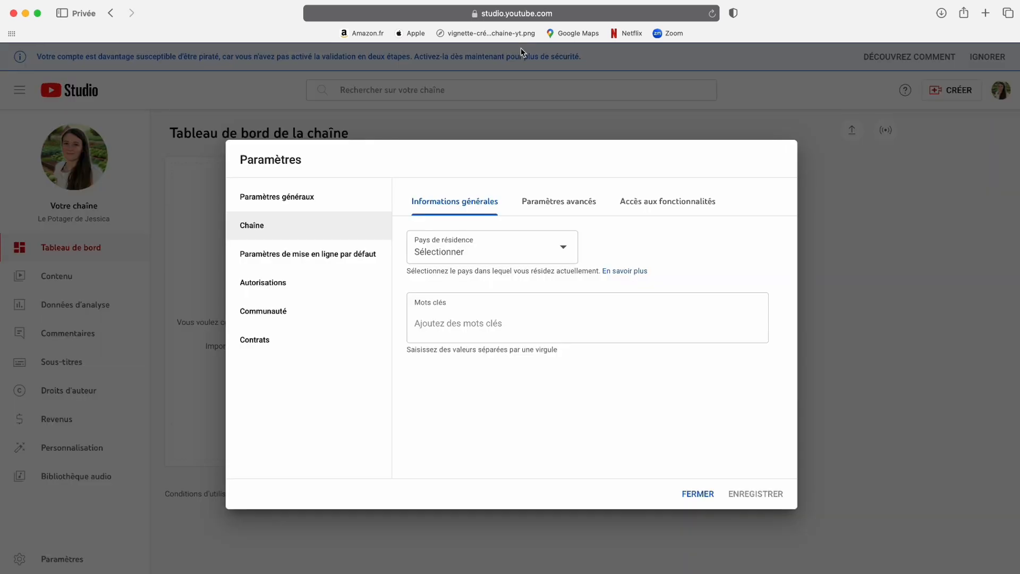
- Examine the benefits and required conditions of the advanced features in the channel's feature access settings
{"action": "left_click", "coordinate": [651, 206]}
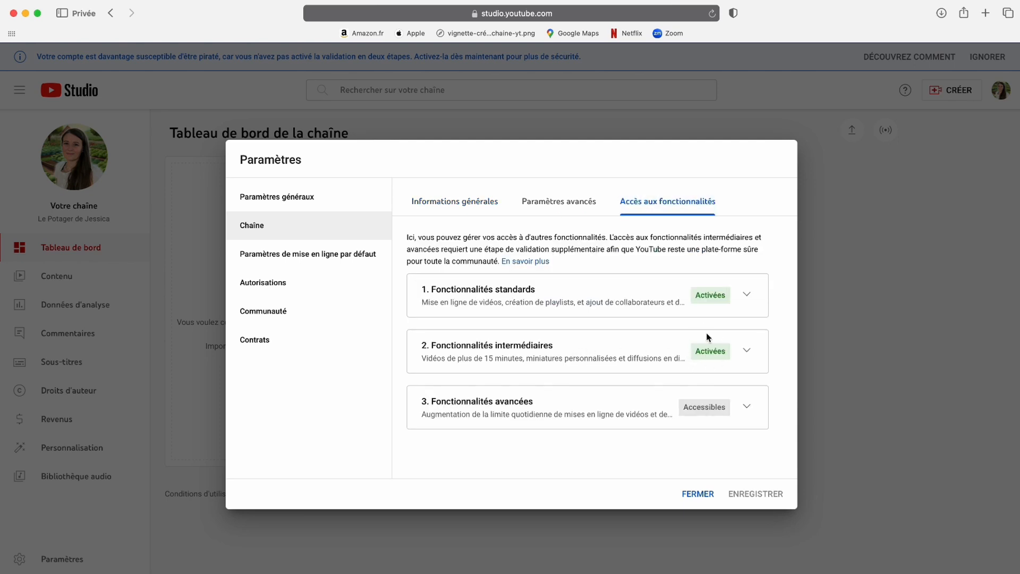
{"action": "left_click", "coordinate": [744, 408]}
{"action": "scroll", "coordinate": [690, 420], "scroll_direction": "down", "scroll_amount": 4}
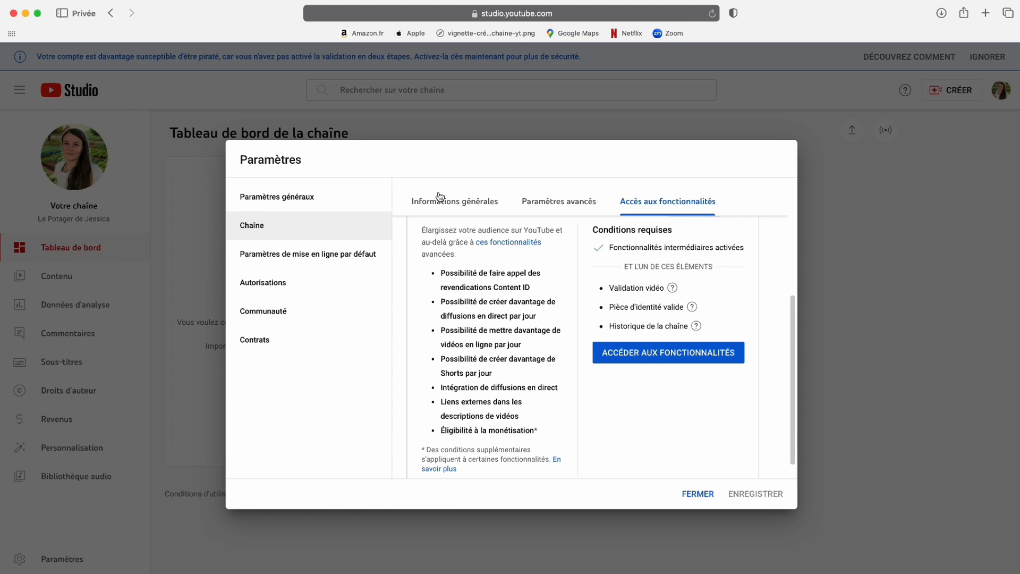
{"action": "scroll", "coordinate": [440, 253], "scroll_direction": "down", "scroll_amount": 1}
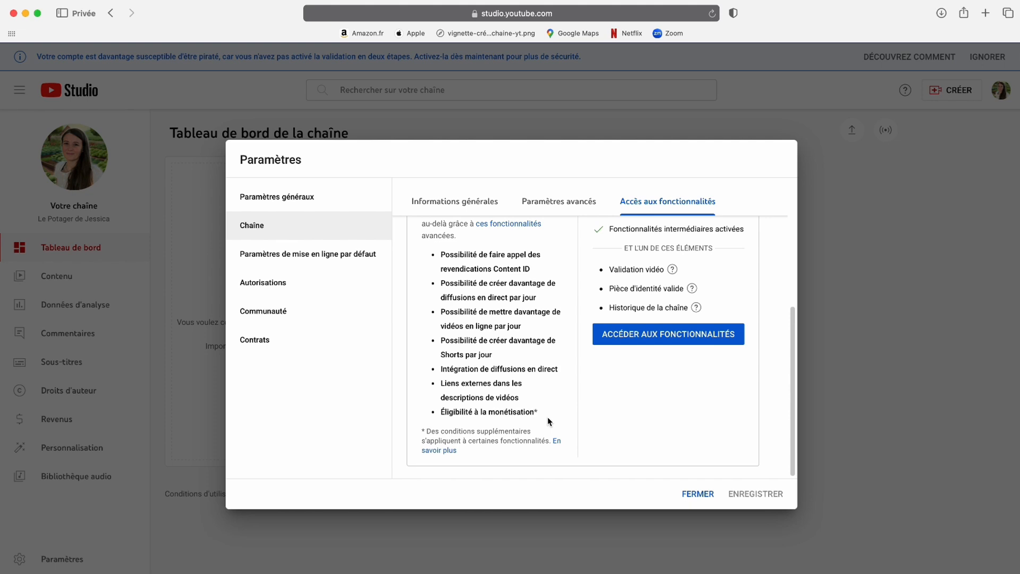
{"action": "scroll", "coordinate": [610, 289], "scroll_direction": "up", "scroll_amount": 3}
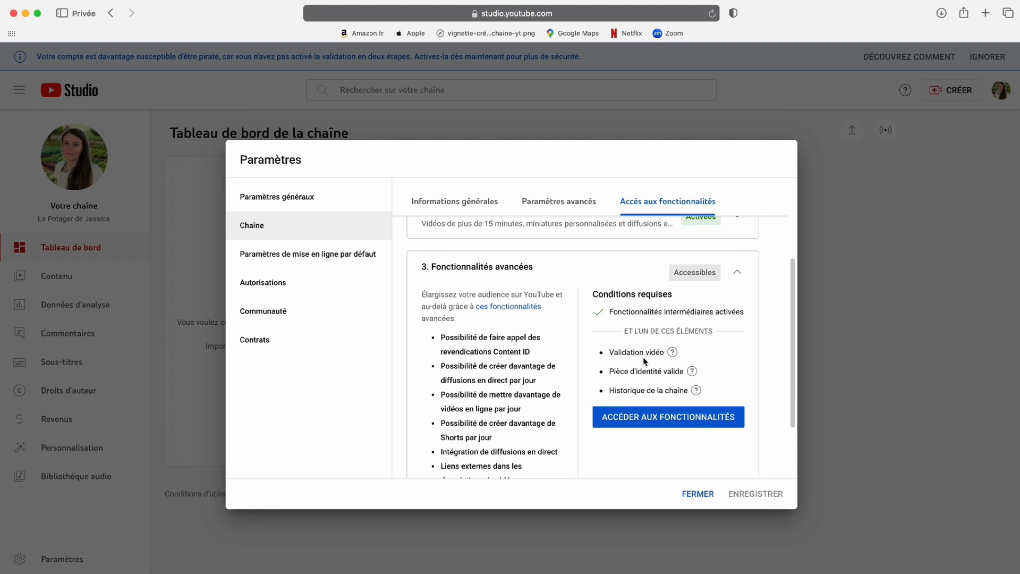
{"action": "mouse_move", "coordinate": [640, 355]}
{"action": "mouse_move", "coordinate": [612, 370]}
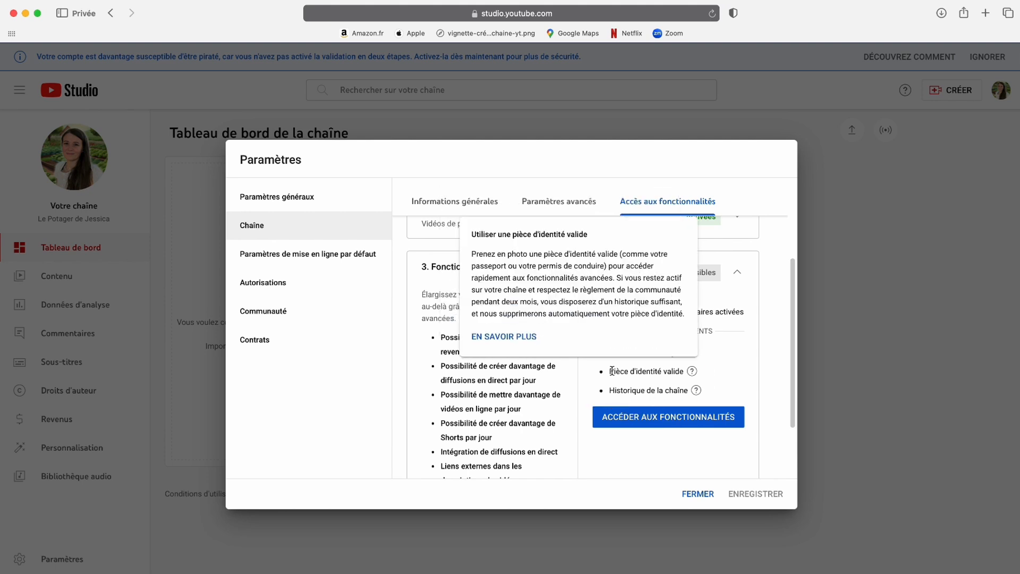
{"action": "mouse_move", "coordinate": [636, 389]}
- Request access to the advanced features with a valid ID, using the QR code to verify by phone, and close the settings
{"action": "left_click", "coordinate": [640, 421]}
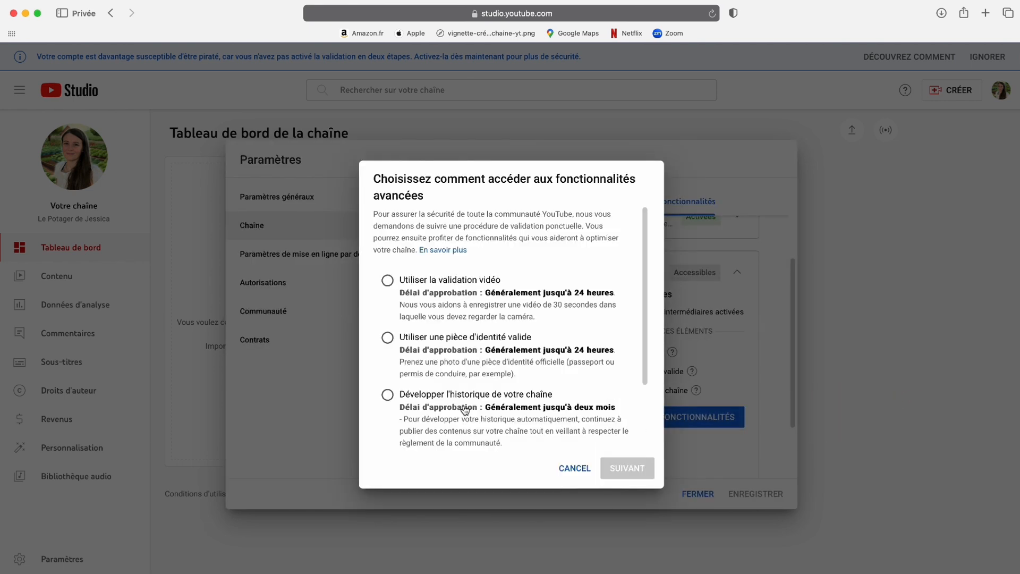
{"action": "left_click", "coordinate": [387, 338]}
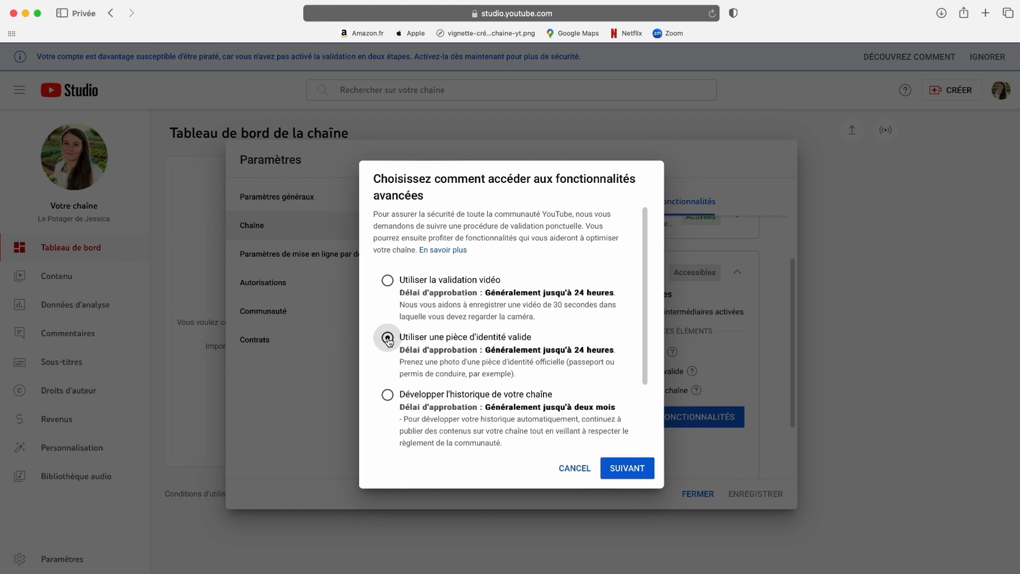
{"action": "left_click", "coordinate": [627, 469]}
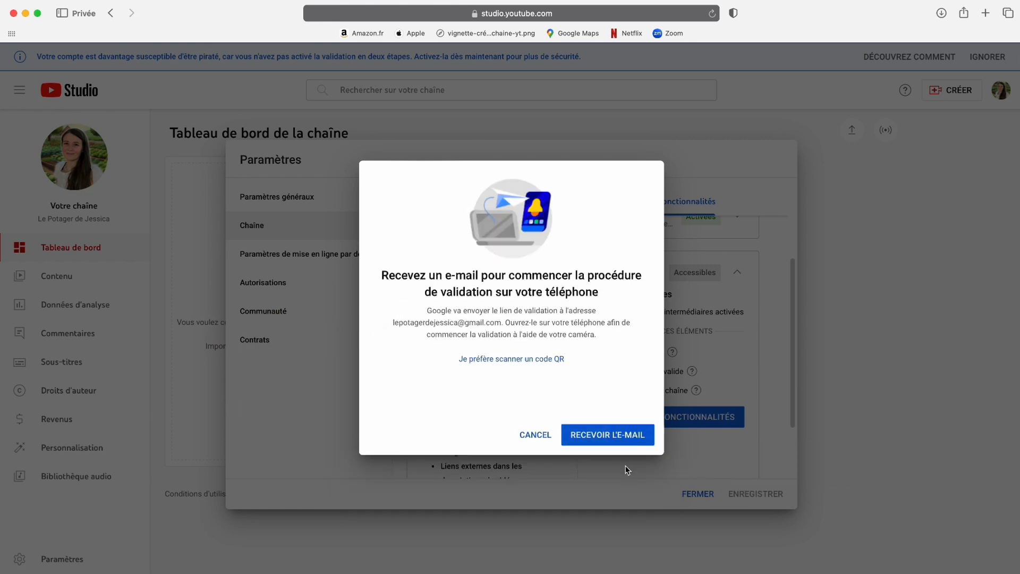
{"action": "left_click", "coordinate": [511, 360]}
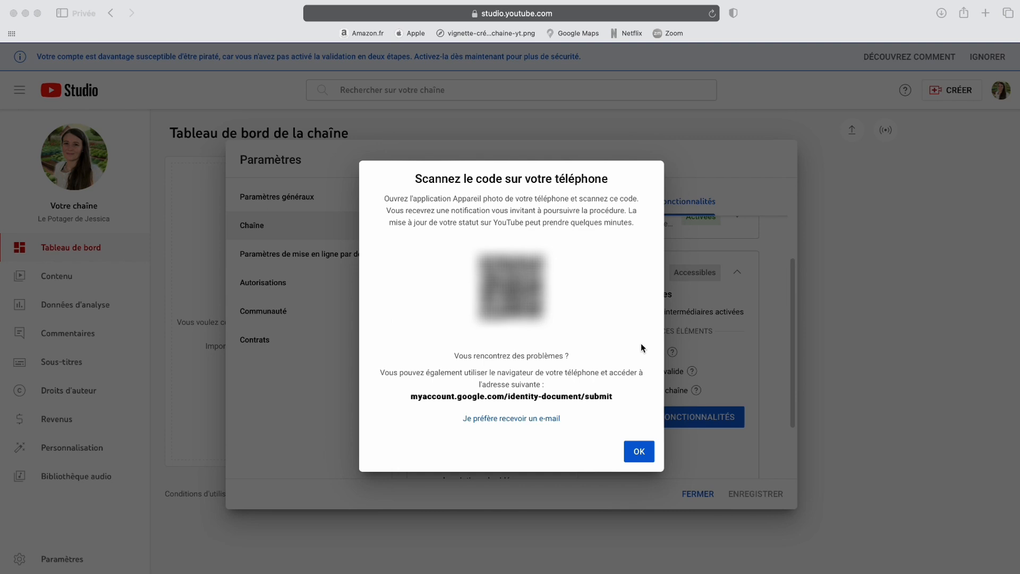
{"action": "left_click", "coordinate": [640, 452]}
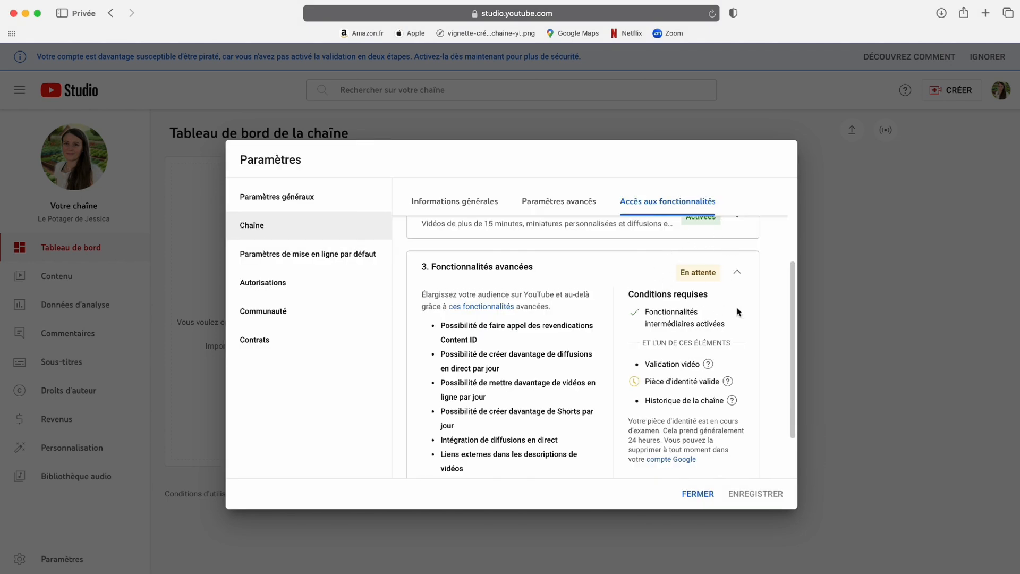
{"action": "left_click", "coordinate": [707, 494]}
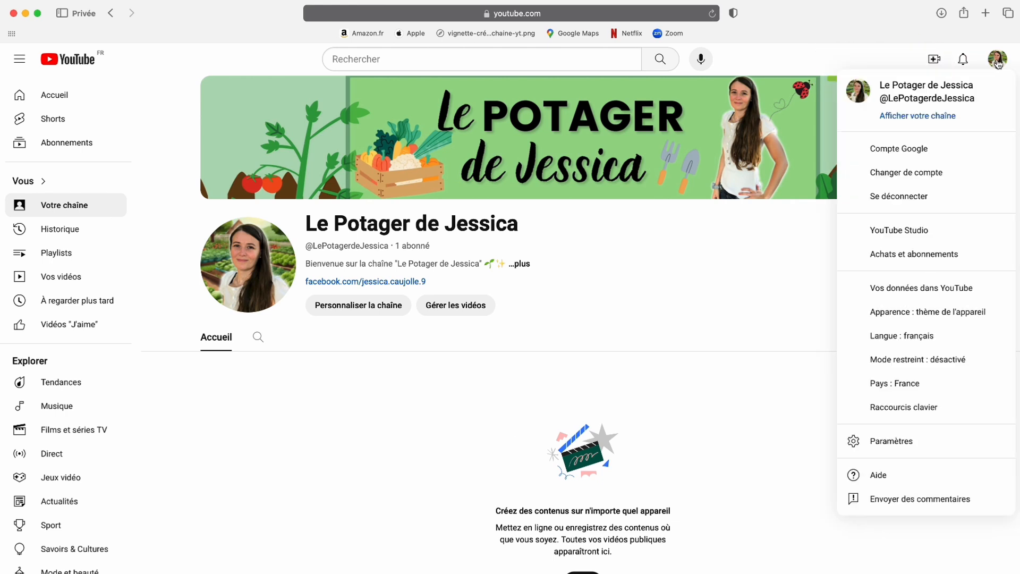
- Open YouTube Studio from the channel page and upload the video file crime-au-potager.mp4 from the Bureau folder
{"action": "left_click", "coordinate": [998, 61]}
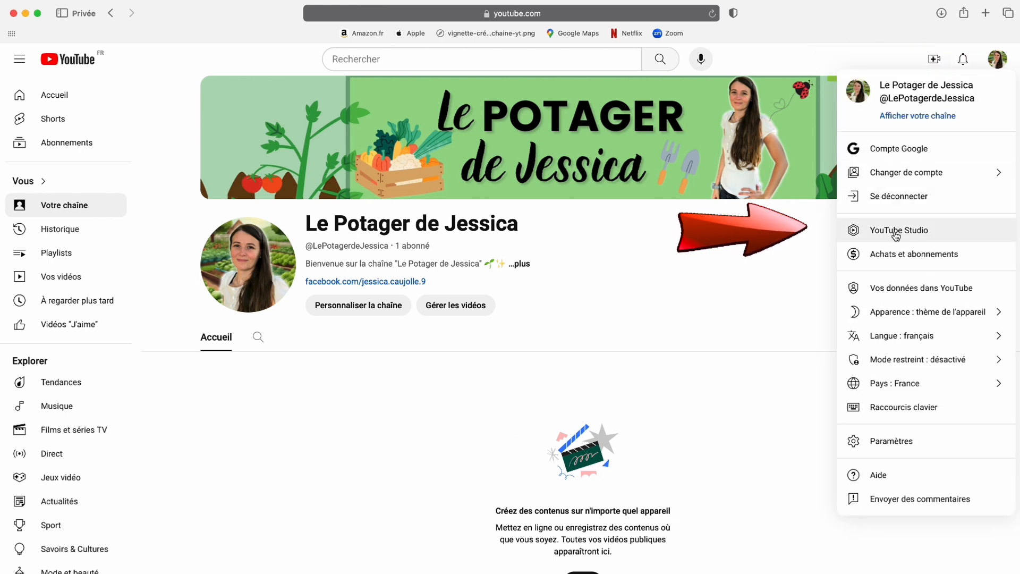
{"action": "left_click", "coordinate": [898, 231]}
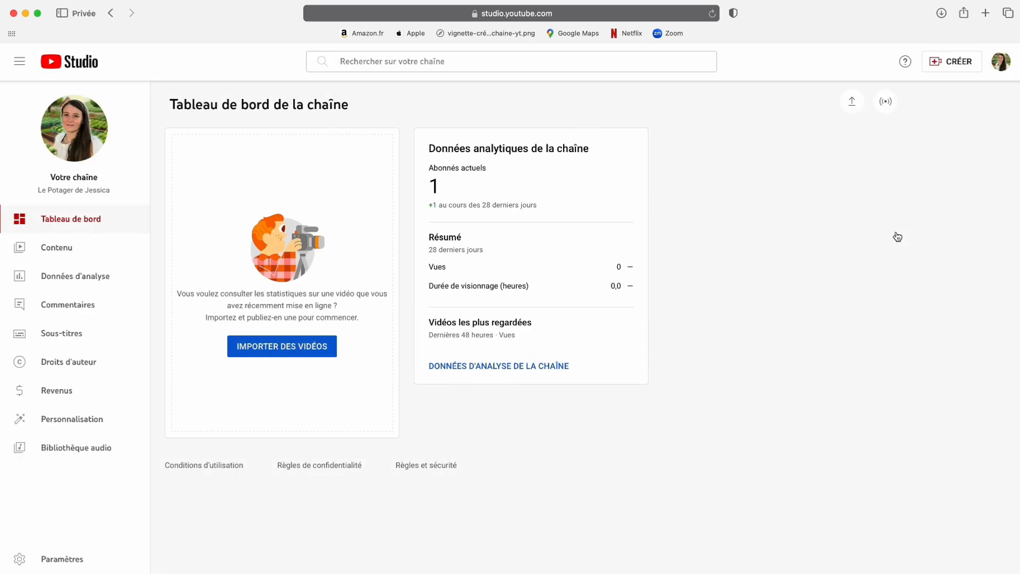
{"action": "left_click", "coordinate": [956, 62]}
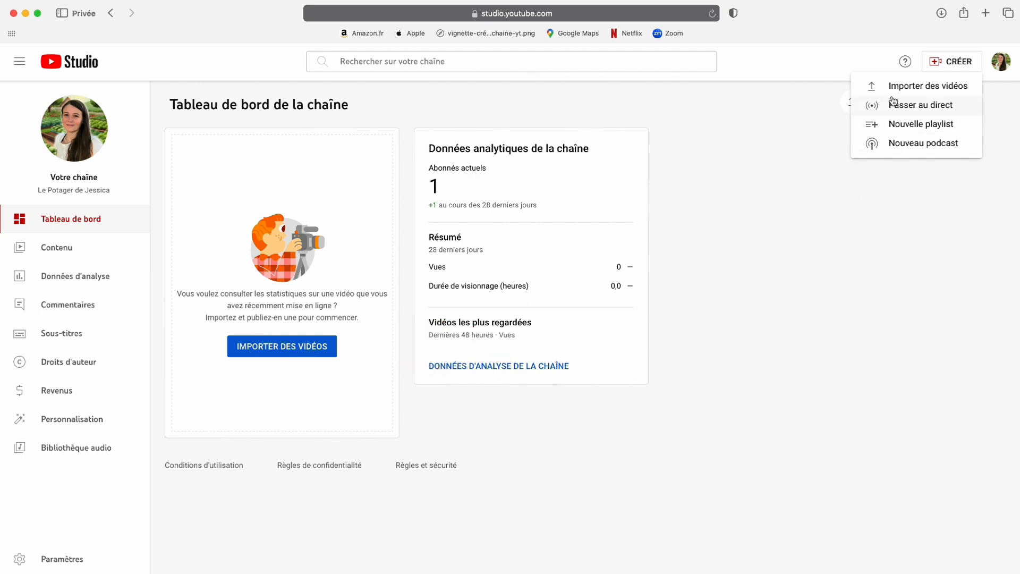
{"action": "left_click", "coordinate": [911, 85]}
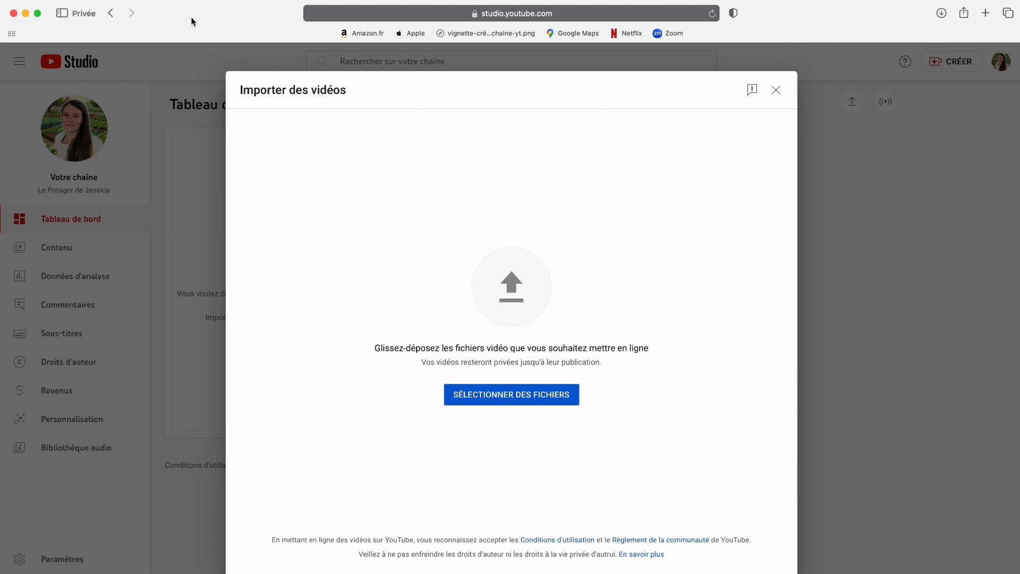
{"action": "left_click", "coordinate": [502, 398]}
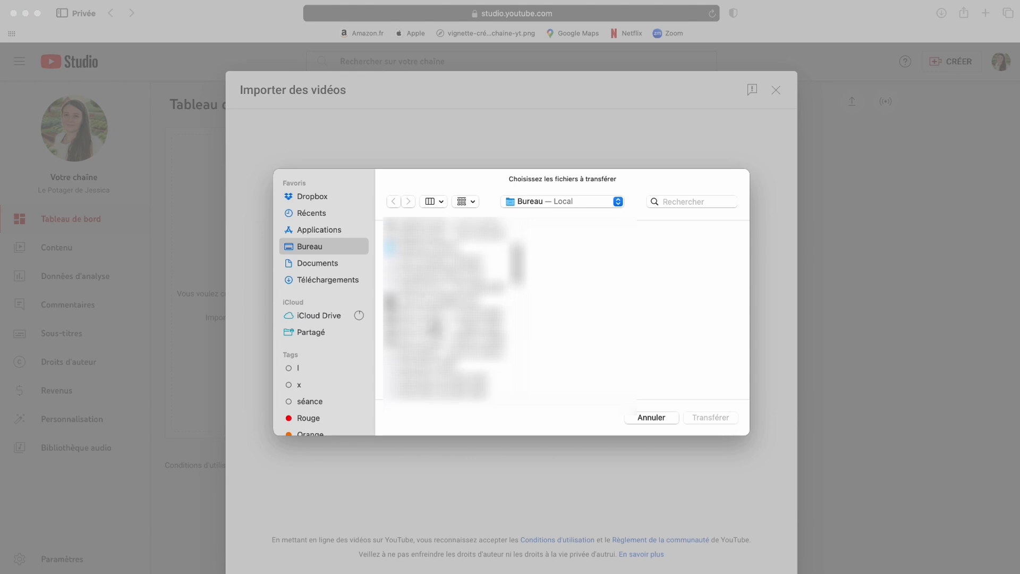
{"action": "left_click", "coordinate": [430, 301]}
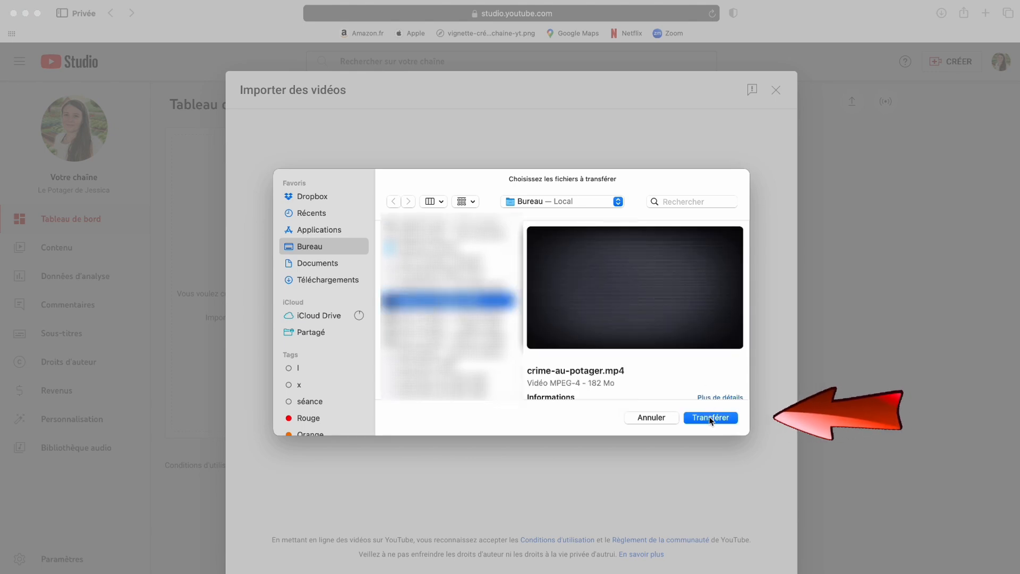
{"action": "left_click", "coordinate": [711, 418]}
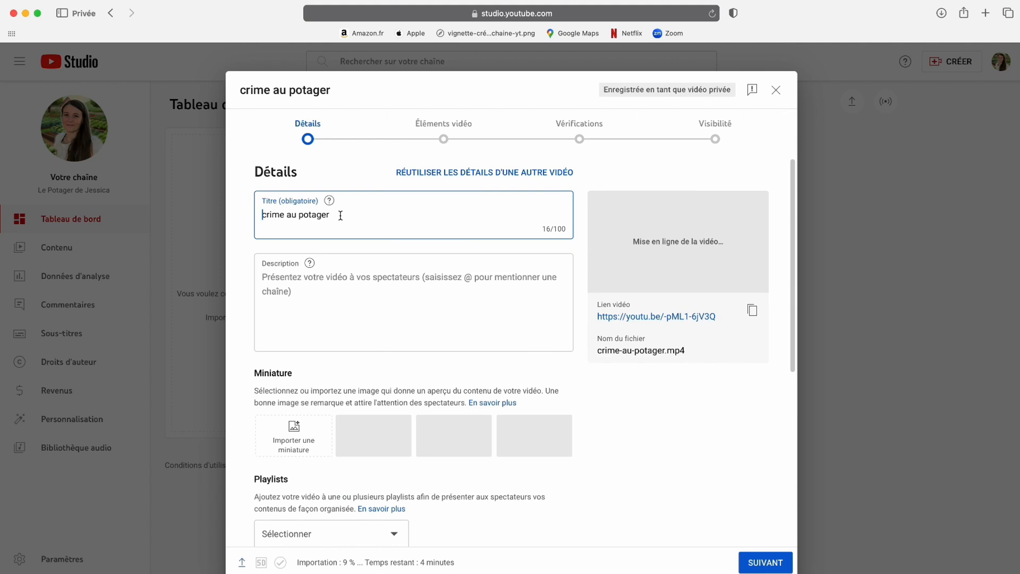
- Title the video "Sombre Histoire de Crime au Potager" and paste the prepared description with introduction, chapters from 00:00 to 01:43 and product links
{"action": "key", "text": "super+a"}
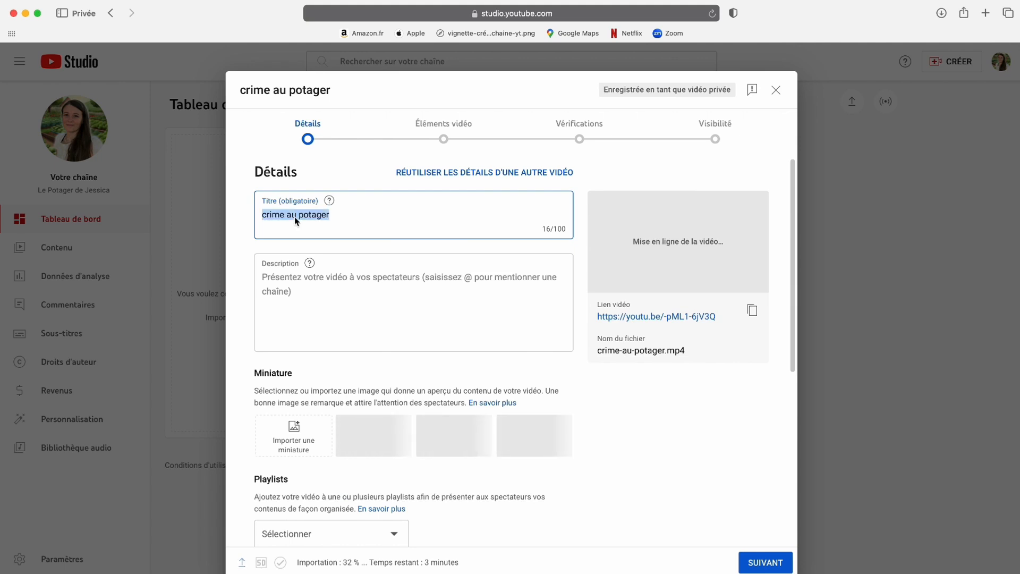
{"action": "type", "text": "Sombre Histoire de Crime au Potager"}
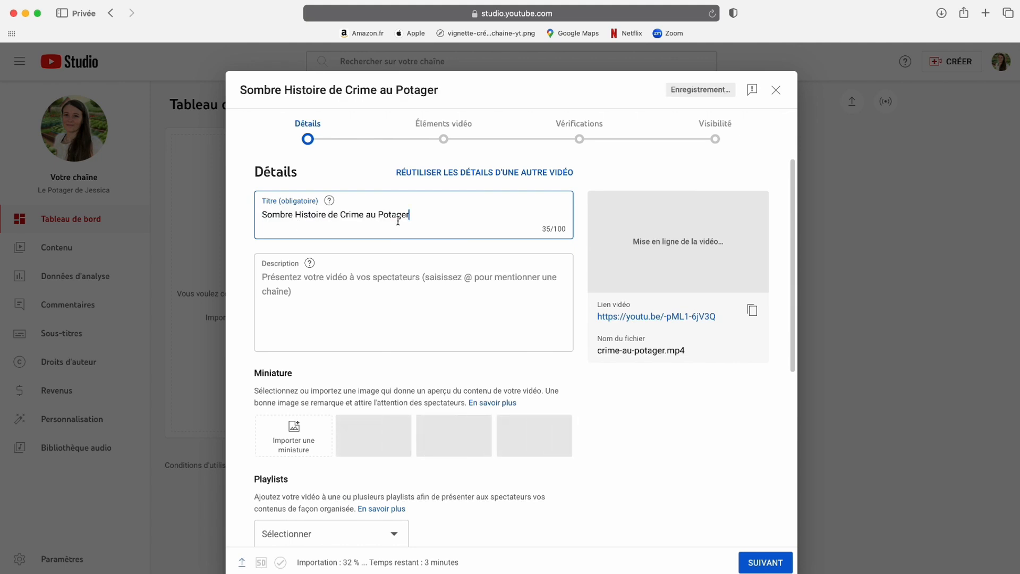
{"action": "left_click", "coordinate": [264, 278]}
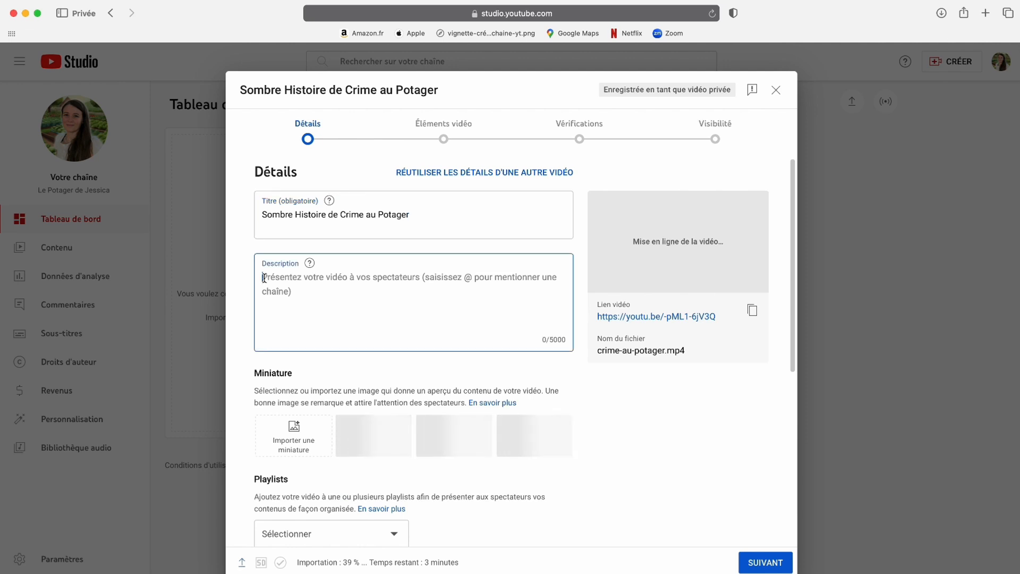
{"action": "key", "text": "super+v"}
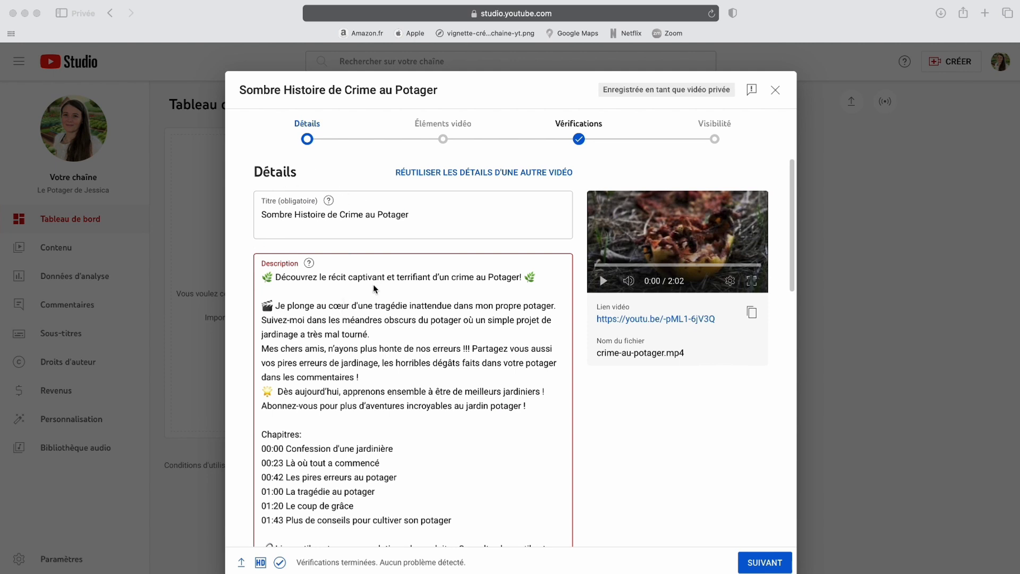
{"action": "scroll", "coordinate": [354, 470], "scroll_direction": "down", "scroll_amount": 5}
{"action": "scroll", "coordinate": [352, 472], "scroll_direction": "up", "scroll_amount": 5}
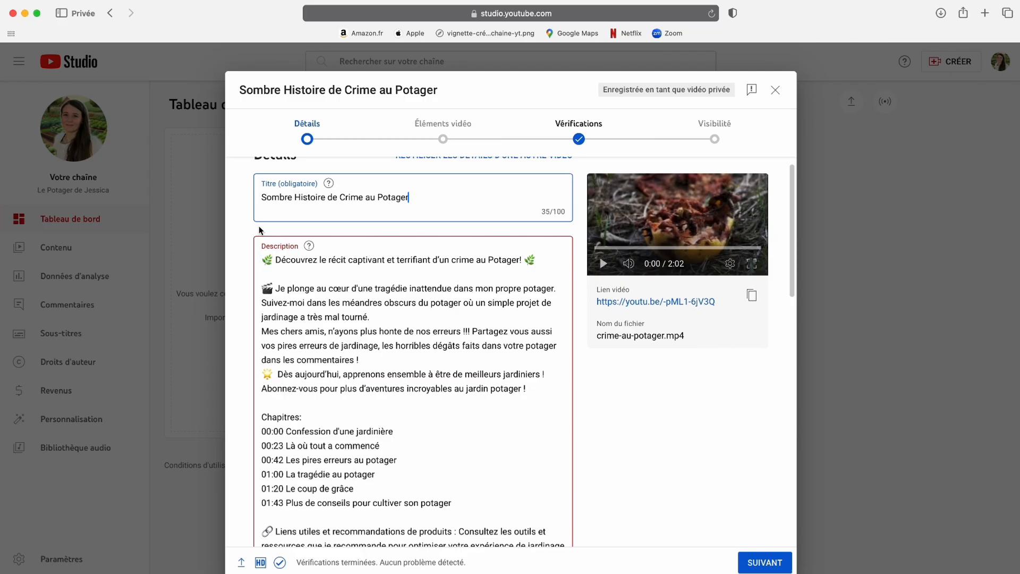
{"action": "scroll", "coordinate": [260, 230], "scroll_direction": "down", "scroll_amount": 3}
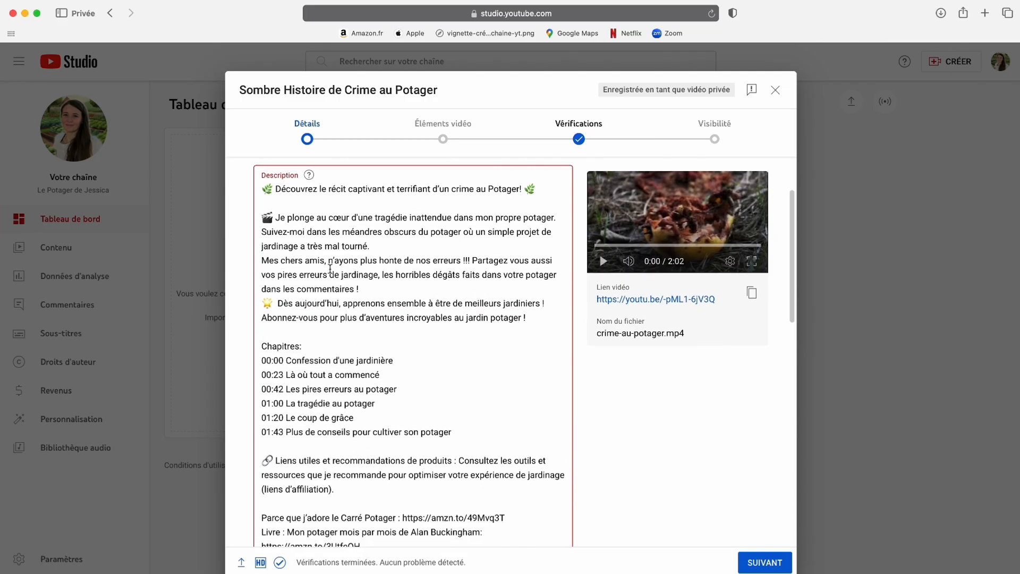
- Search Google in a new browser tab for "Comment faire un potager" and bring the video results into view
{"action": "scroll", "coordinate": [330, 269], "scroll_direction": "down", "scroll_amount": 3}
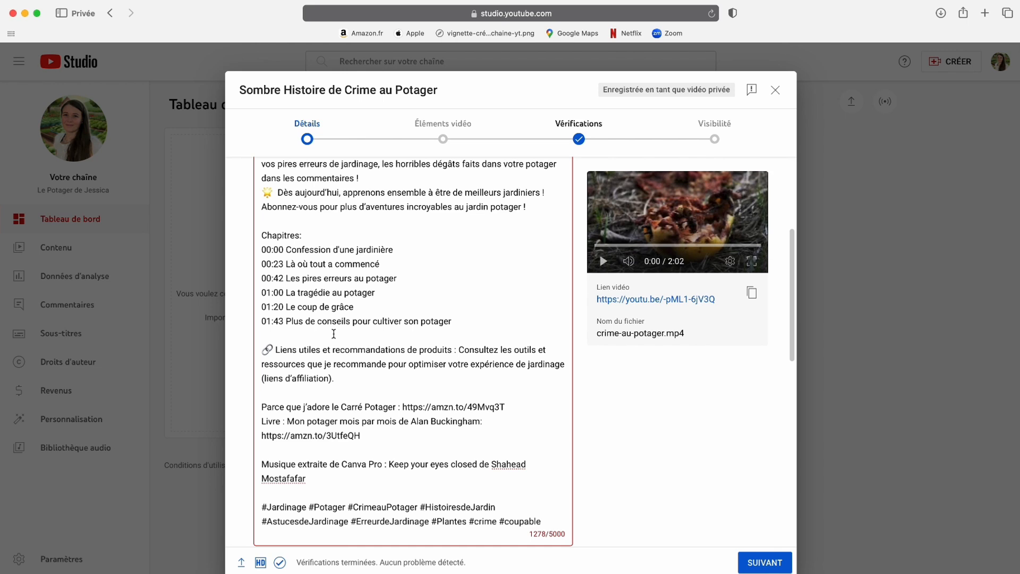
{"action": "scroll", "coordinate": [283, 204], "scroll_direction": "down", "scroll_amount": 1}
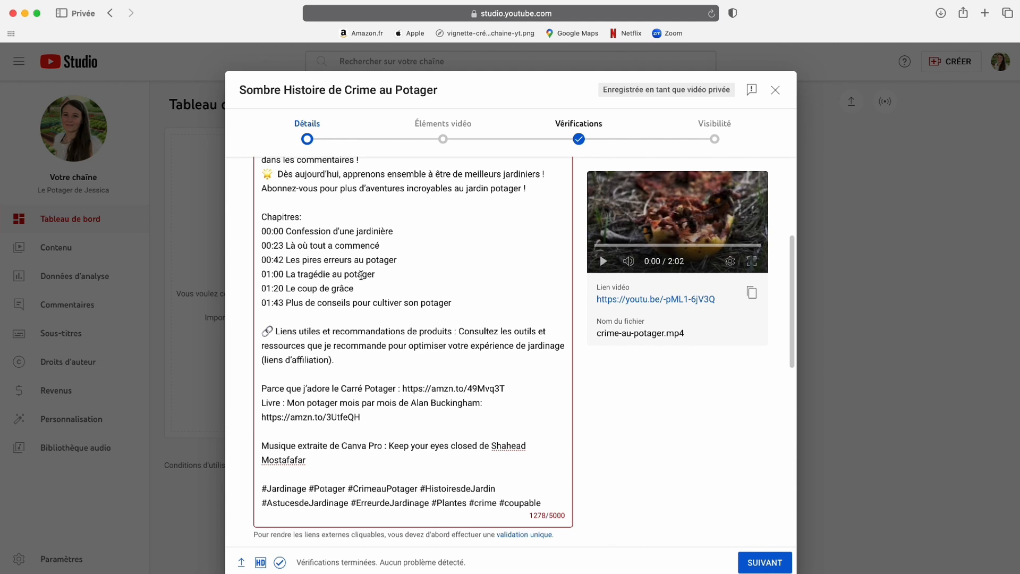
{"action": "left_click", "coordinate": [984, 13]}
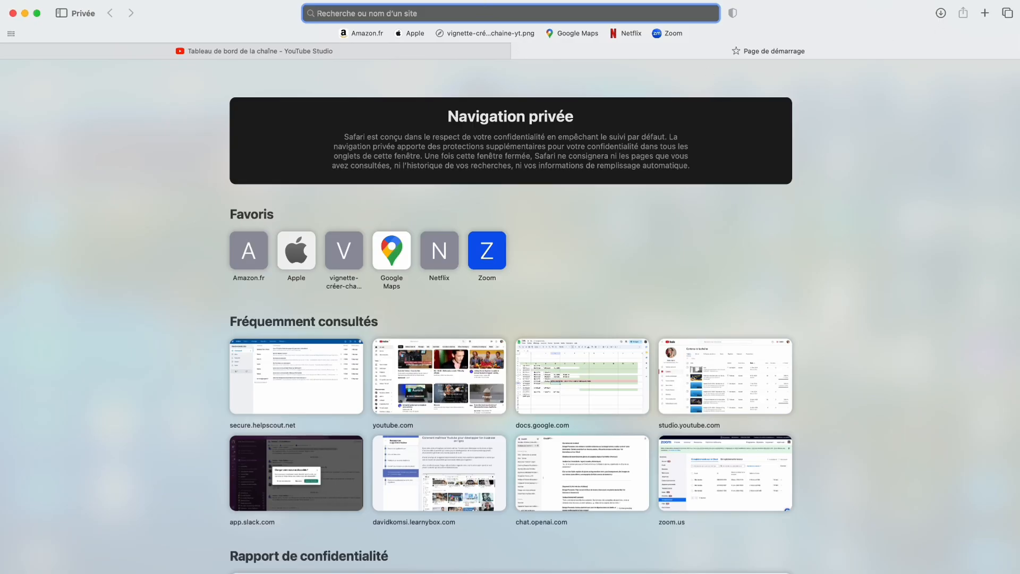
{"action": "type", "text": "Comment faire un potager"}
{"action": "key", "text": "Return"}
{"action": "scroll", "coordinate": [416, 507], "scroll_direction": "down", "scroll_amount": 5}
{"action": "scroll", "coordinate": [416, 507], "scroll_direction": "down", "scroll_amount": 5}
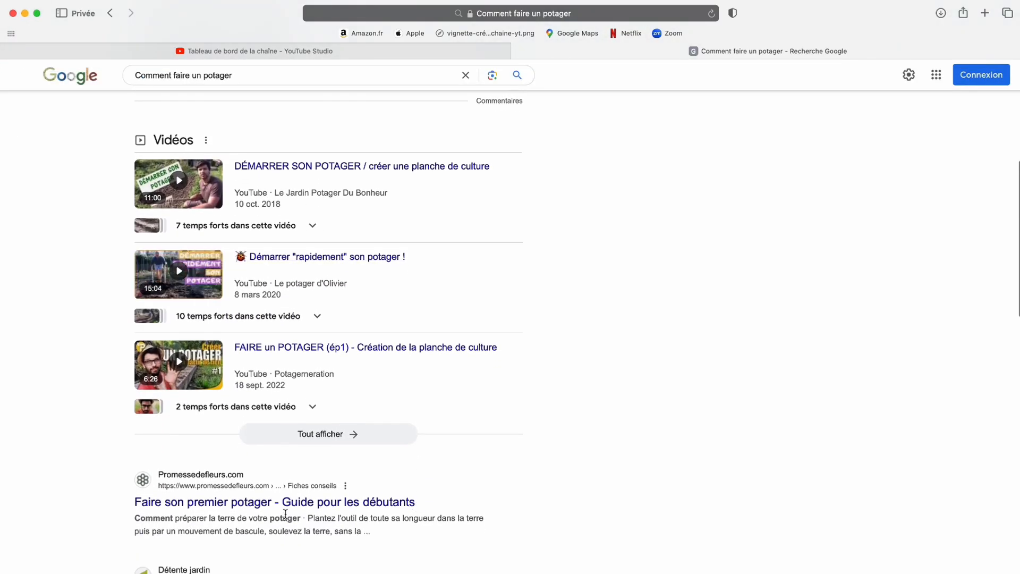
- Expand the key moments under each of the three video results to examine how their chapters are shown
{"action": "scroll", "coordinate": [332, 234], "scroll_direction": "up", "scroll_amount": 1}
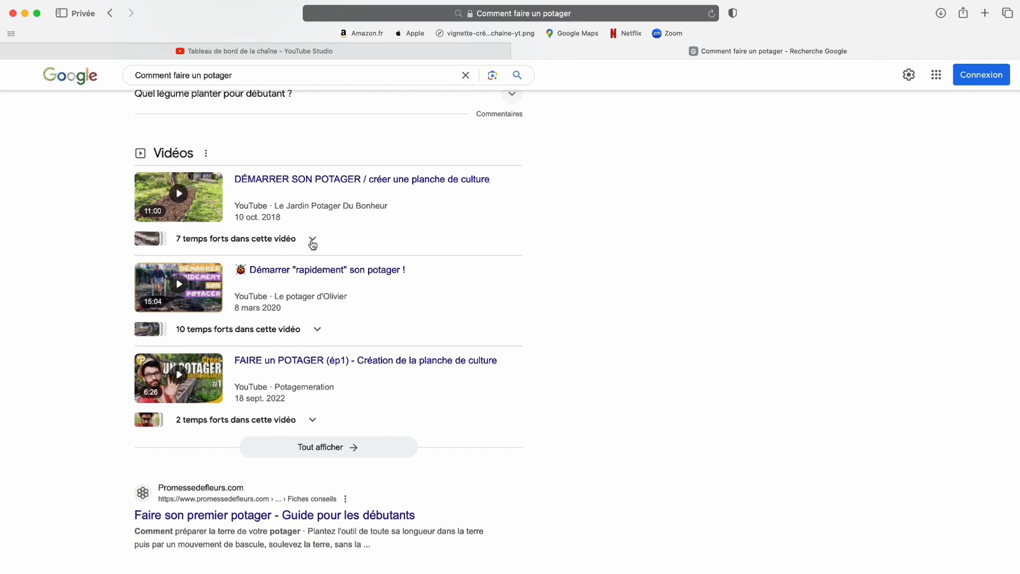
{"action": "left_click", "coordinate": [313, 240]}
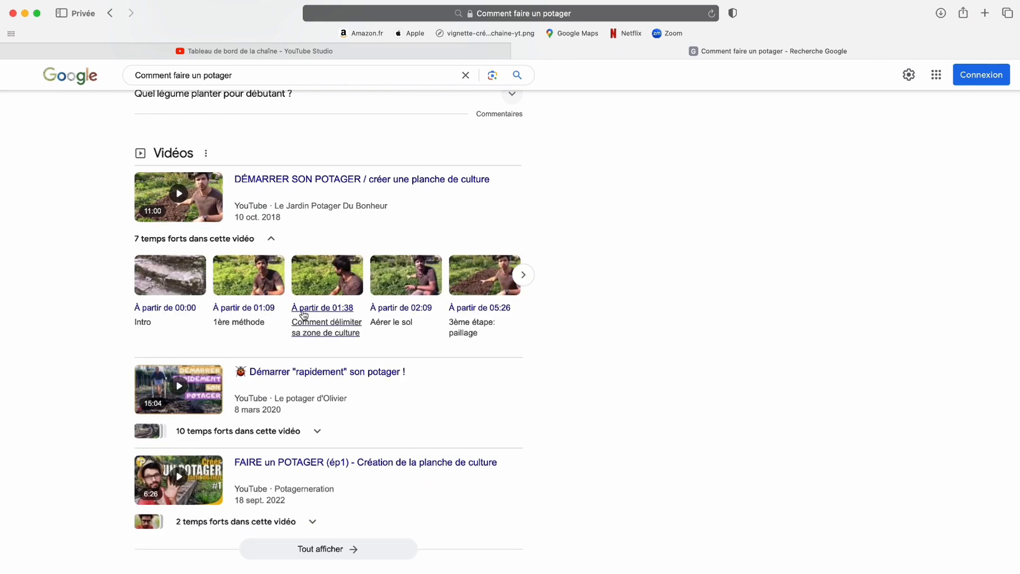
{"action": "left_click", "coordinate": [248, 435]}
{"action": "left_click", "coordinate": [303, 481]}
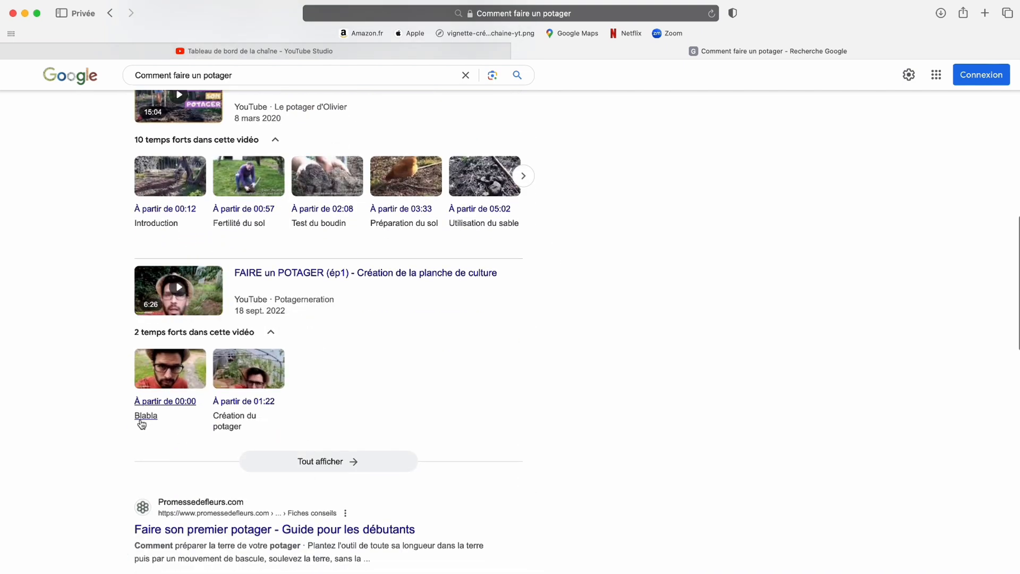
- Return to the video details in YouTube Studio and look at the suggestions for the #Jardinage hashtag in the description
{"action": "left_click", "coordinate": [296, 50]}
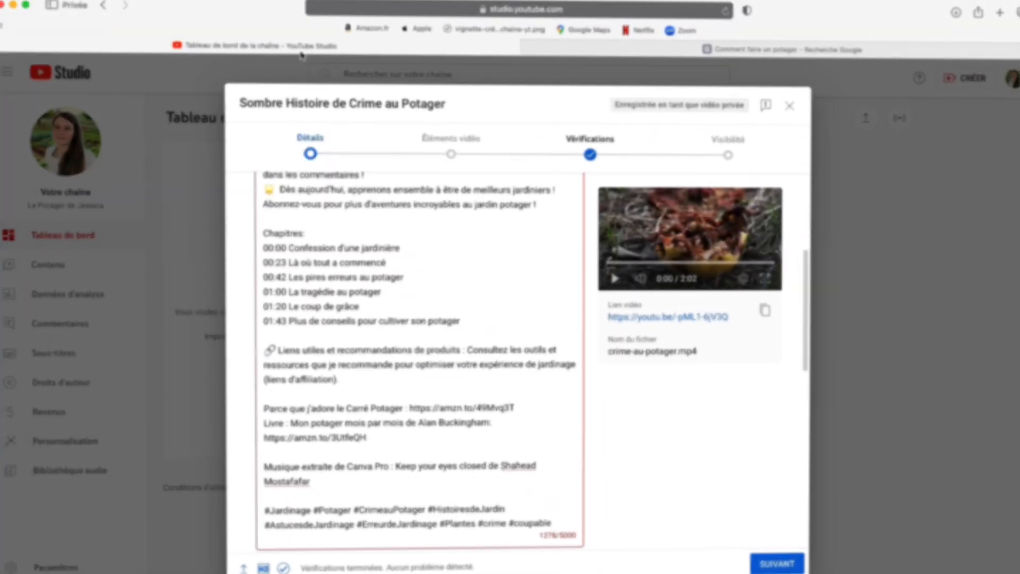
{"action": "scroll", "coordinate": [511, 317], "scroll_direction": "down", "scroll_amount": 3}
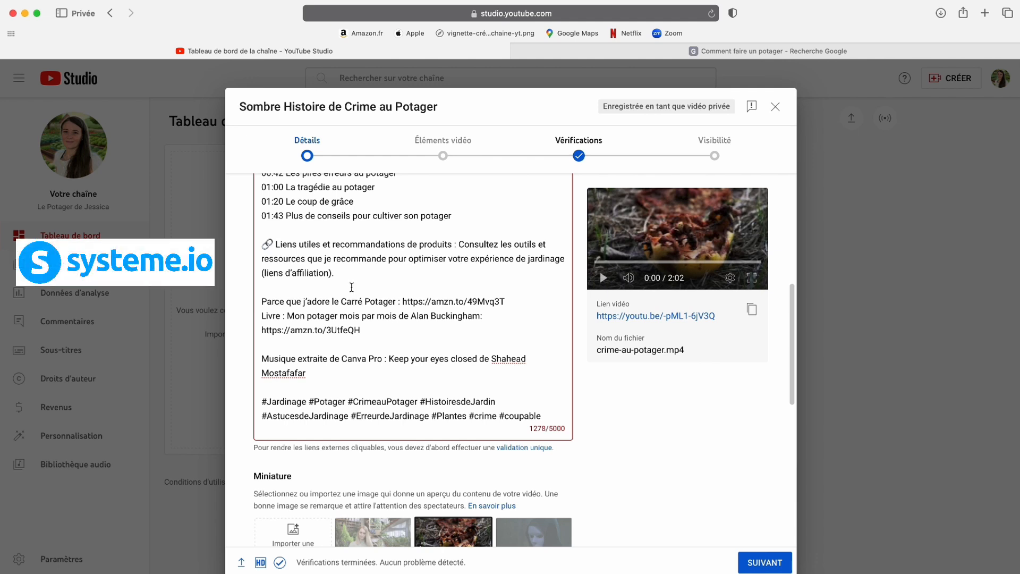
{"action": "left_click", "coordinate": [275, 243]}
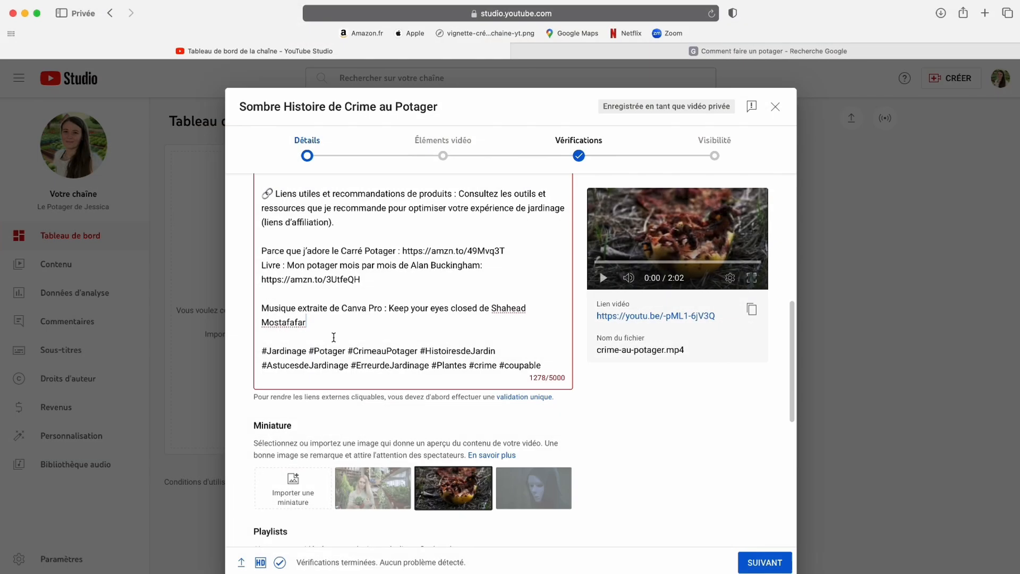
{"action": "scroll", "coordinate": [282, 330], "scroll_direction": "down", "scroll_amount": 1}
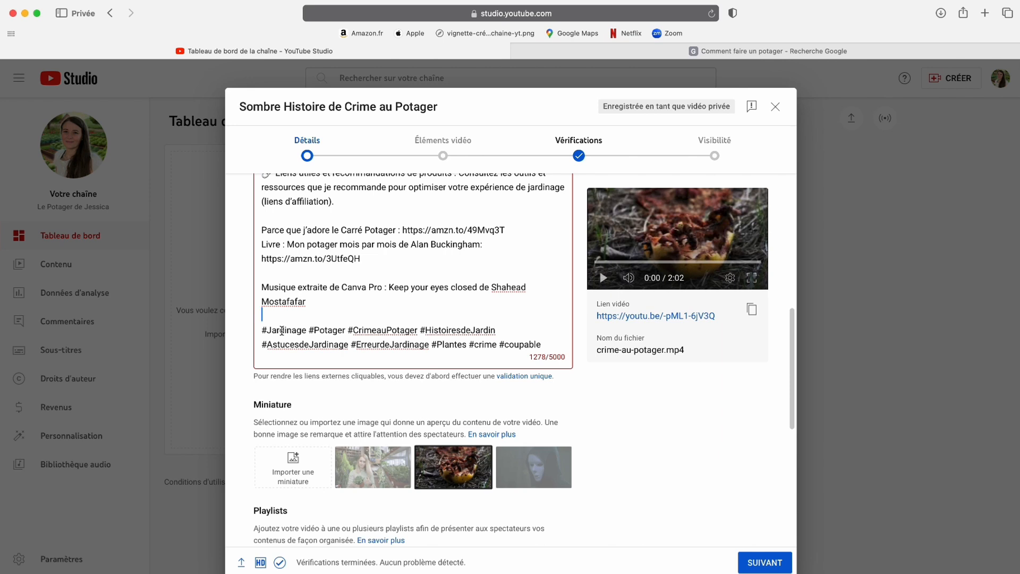
{"action": "left_click", "coordinate": [284, 329]}
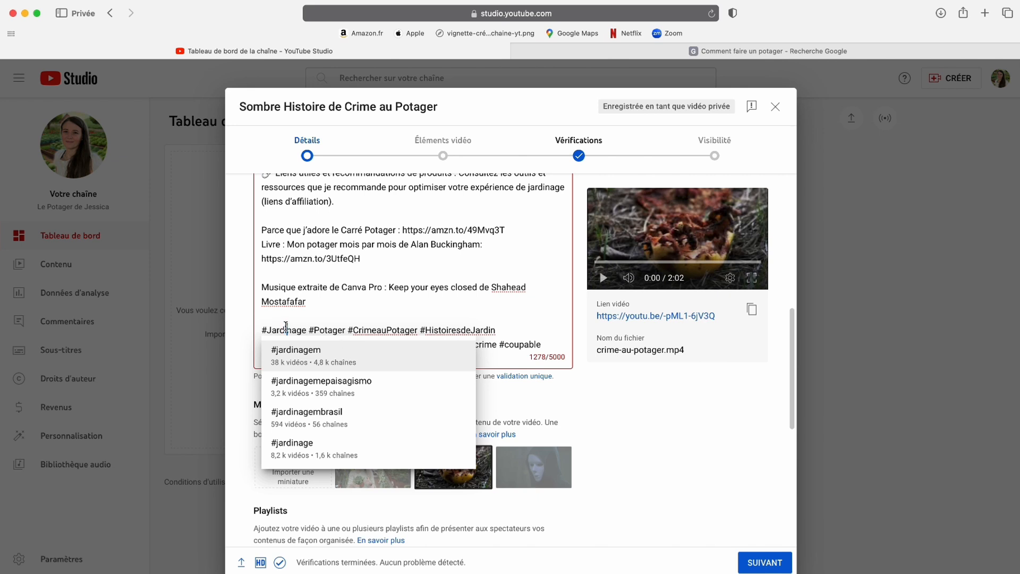
{"action": "left_click", "coordinate": [320, 329]}
- Replace the description's hashtags after #CrimeauPotager with #lepotagerdejessica #erreur #Plantes #crime #crimestories #comedie #comique
{"action": "left_click_drag", "start_coordinate": [426, 329], "coordinate": [503, 326]}
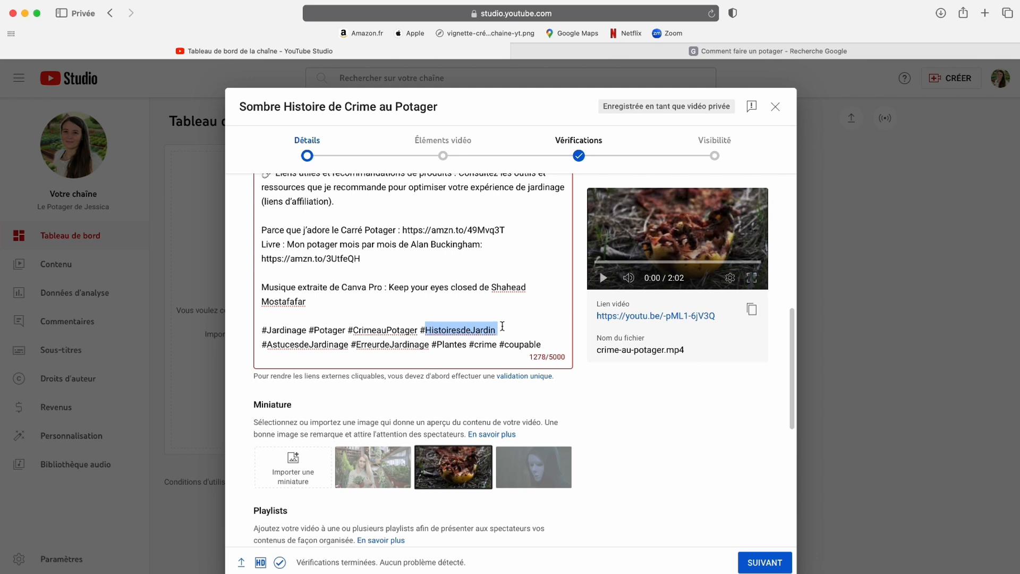
{"action": "key", "text": "BackSpace"}
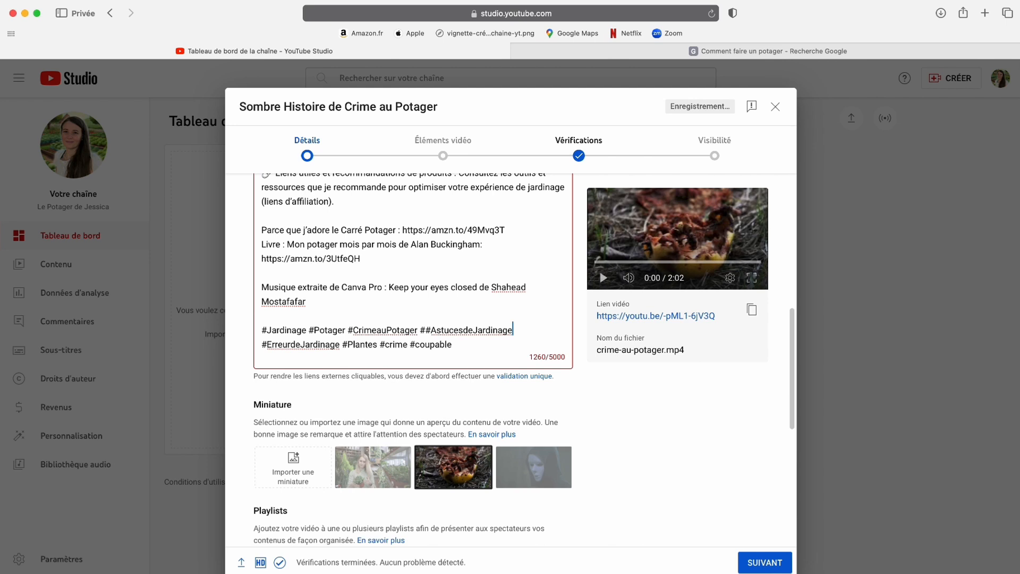
{"action": "left_click", "coordinate": [426, 329]}
{"action": "type", "text": "lepota"}
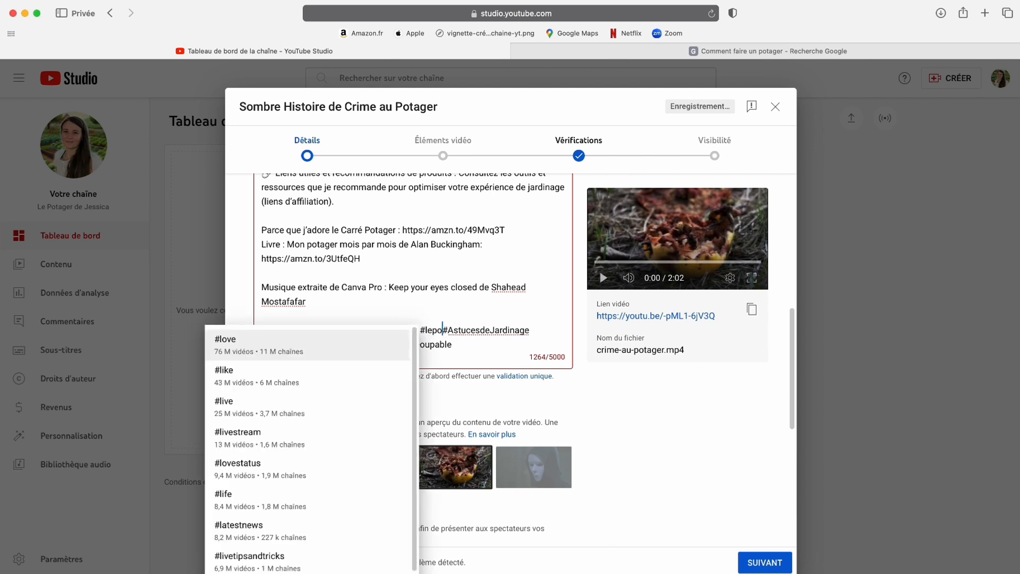
{"action": "type", "text": "gerdejess"}
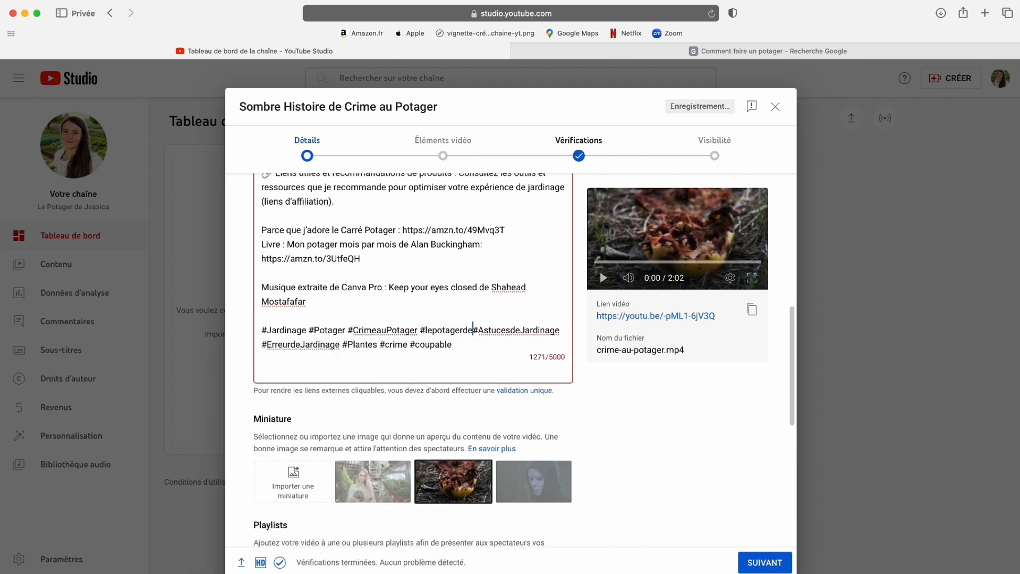
{"action": "type", "text": "ica #erreur"}
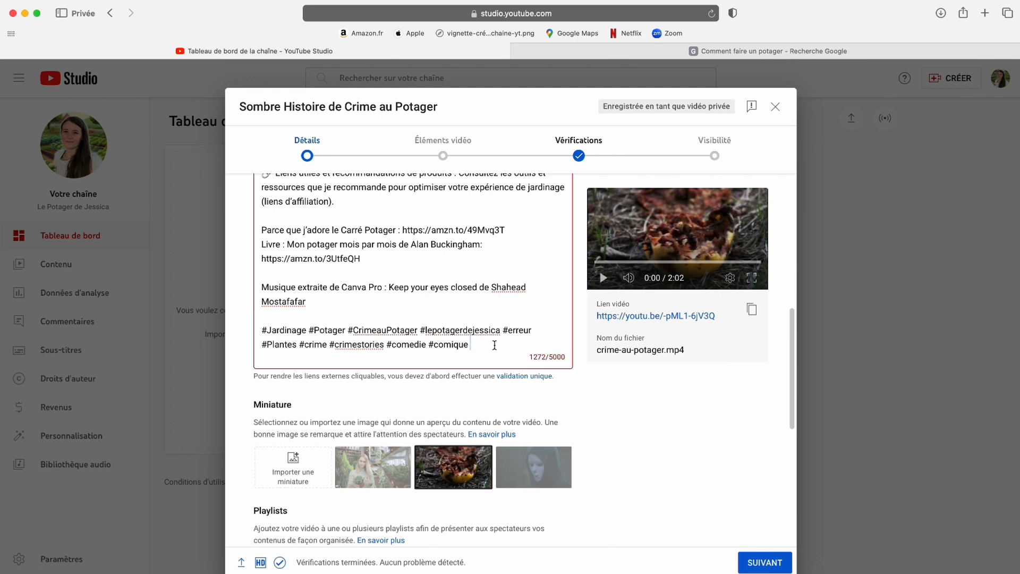
- Check the one-time validation for clickable external links from the note below the description, and close its dialog
{"action": "scroll", "coordinate": [269, 346], "scroll_direction": "down", "scroll_amount": 2}
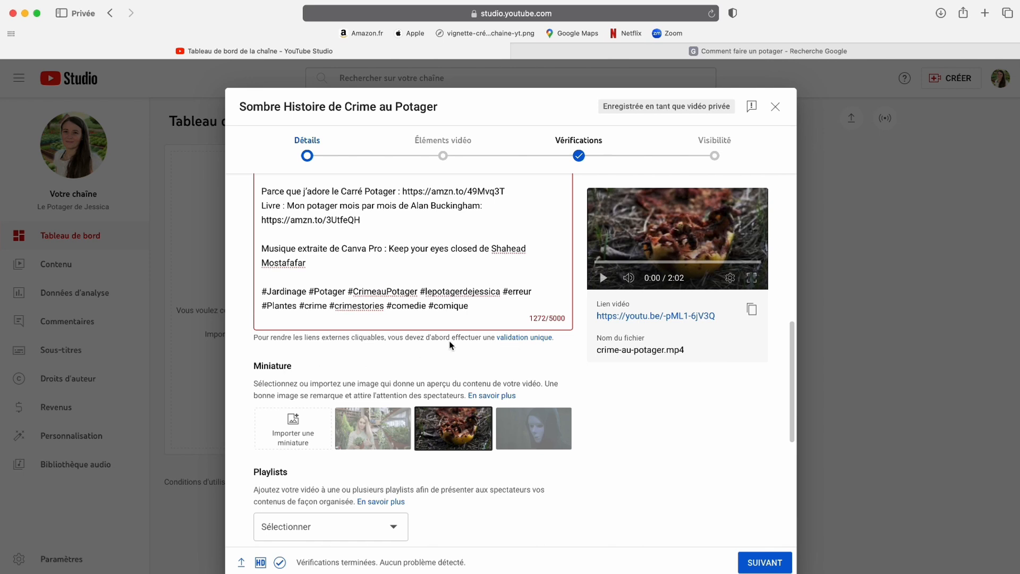
{"action": "left_click", "coordinate": [530, 338]}
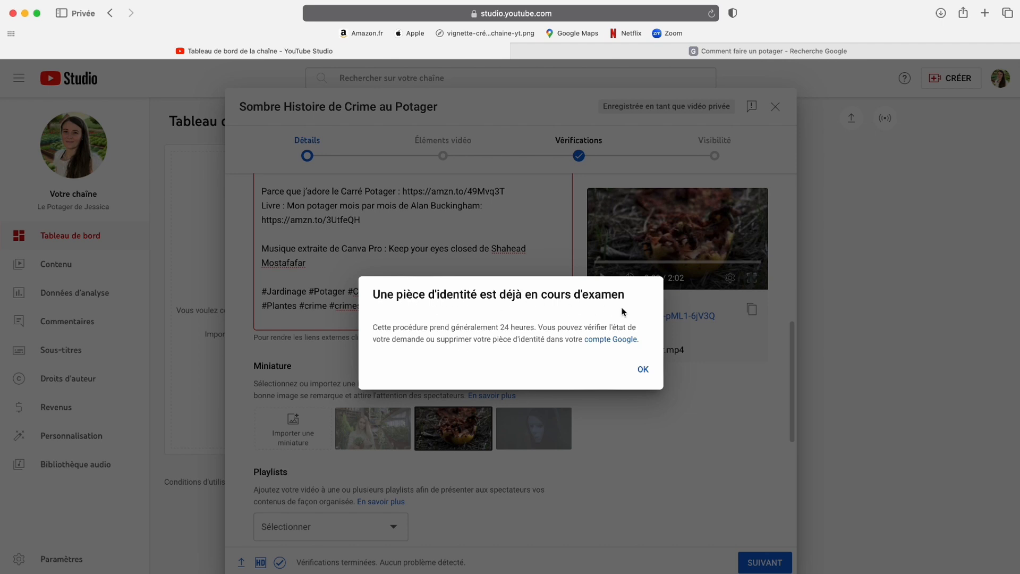
{"action": "left_click", "coordinate": [644, 370]}
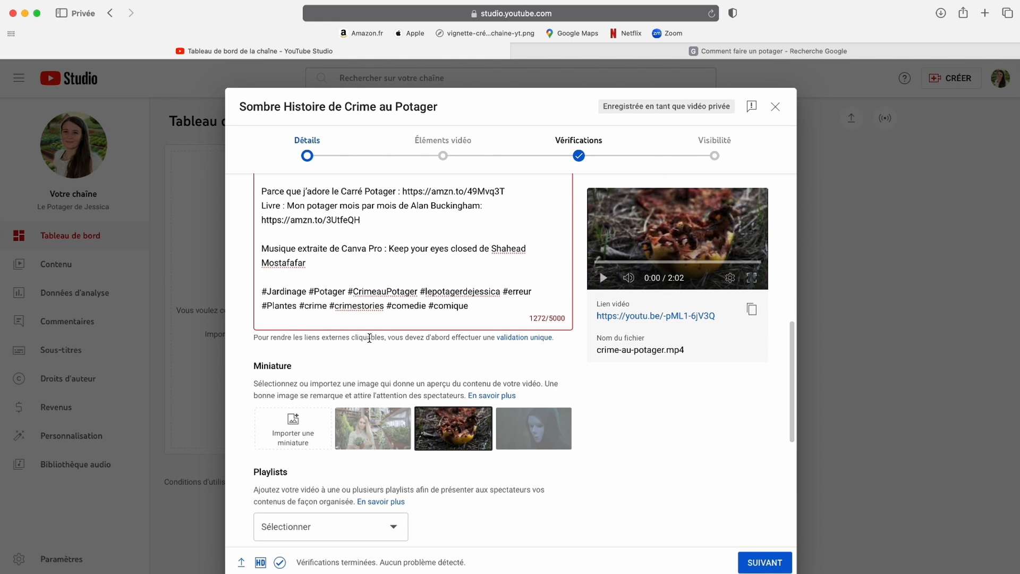
{"action": "scroll", "coordinate": [546, 330], "scroll_direction": "down", "scroll_amount": 1}
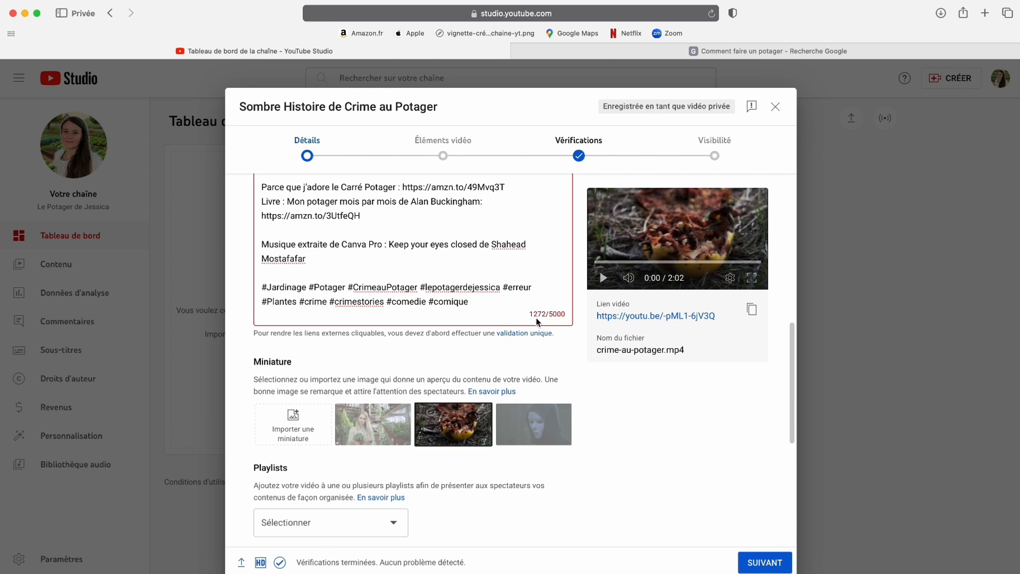
- Examine which details of "Sombre Histoire de Crime au Potager" can be reused, toggle the title option off and on, and go back without applying
{"action": "scroll", "coordinate": [480, 199], "scroll_direction": "up", "scroll_amount": 10}
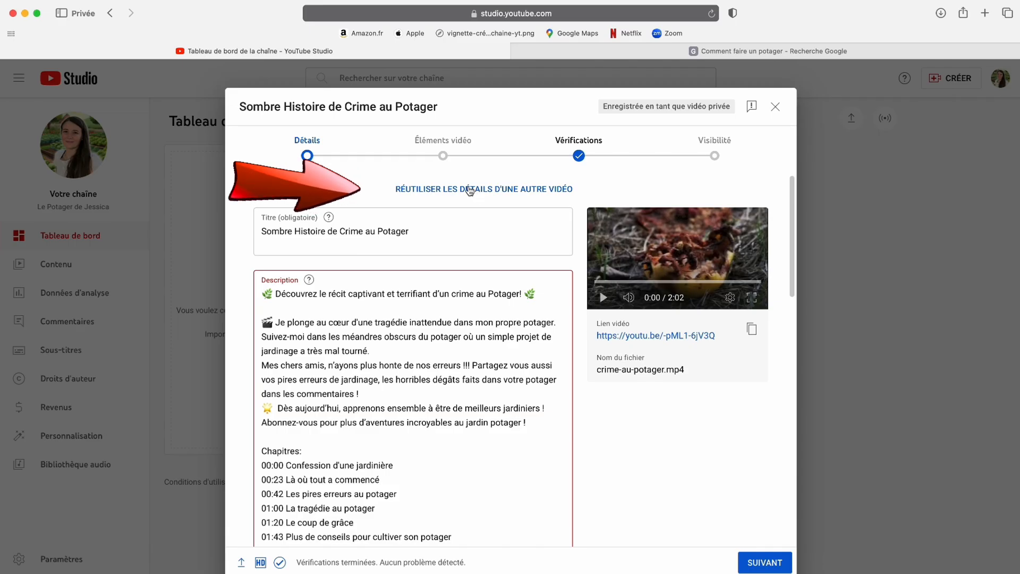
{"action": "left_click", "coordinate": [470, 189]}
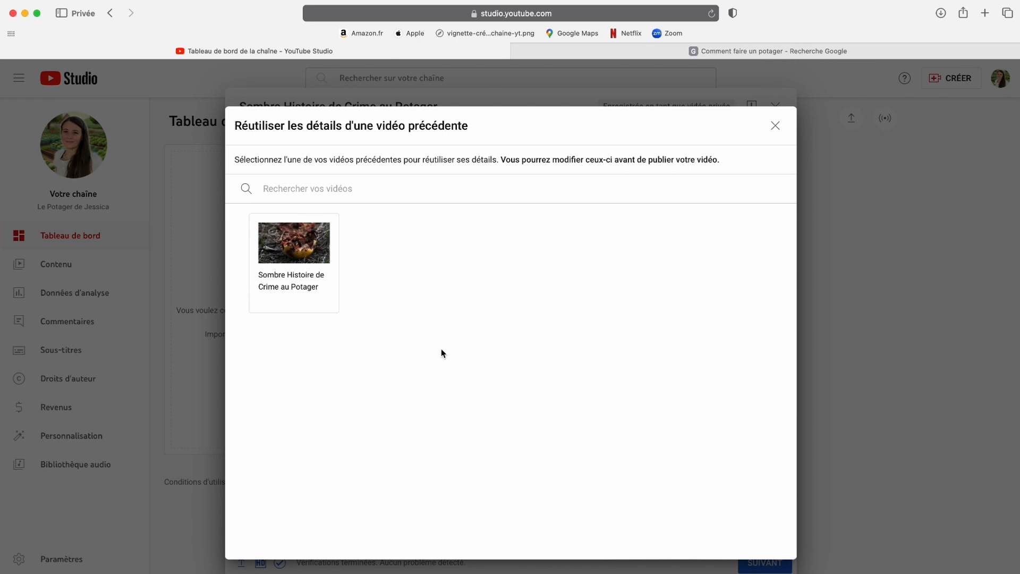
{"action": "left_click", "coordinate": [304, 283]}
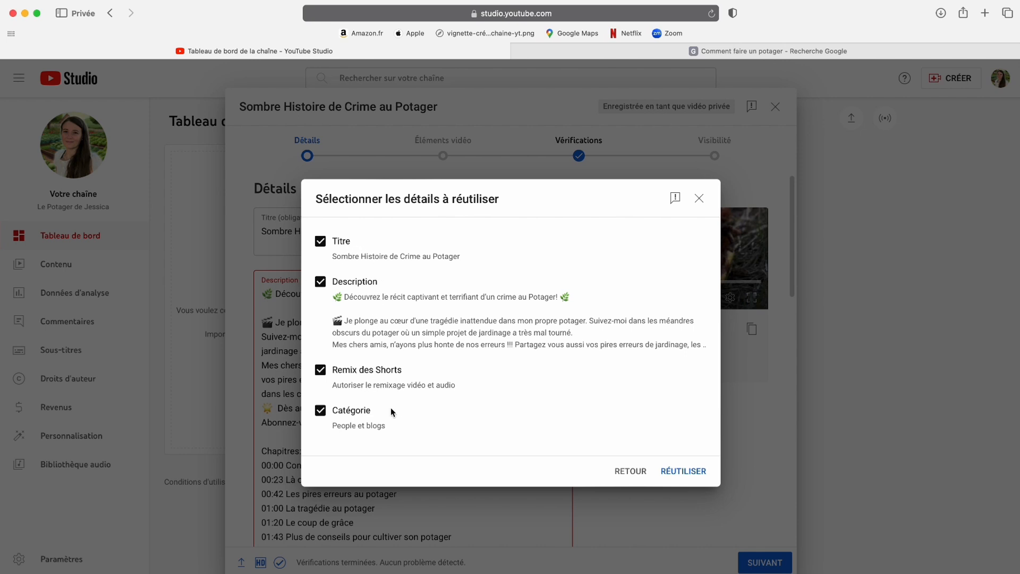
{"action": "left_click", "coordinate": [320, 243]}
{"action": "left_click", "coordinate": [321, 243]}
{"action": "left_click", "coordinate": [619, 472]}
- Switch to Canva, search for "vignette youtube" and browse the Vignette YouTube templates
{"action": "scroll", "coordinate": [376, 392], "scroll_direction": "down", "scroll_amount": 10}
{"action": "scroll", "coordinate": [375, 392], "scroll_direction": "down", "scroll_amount": 1}
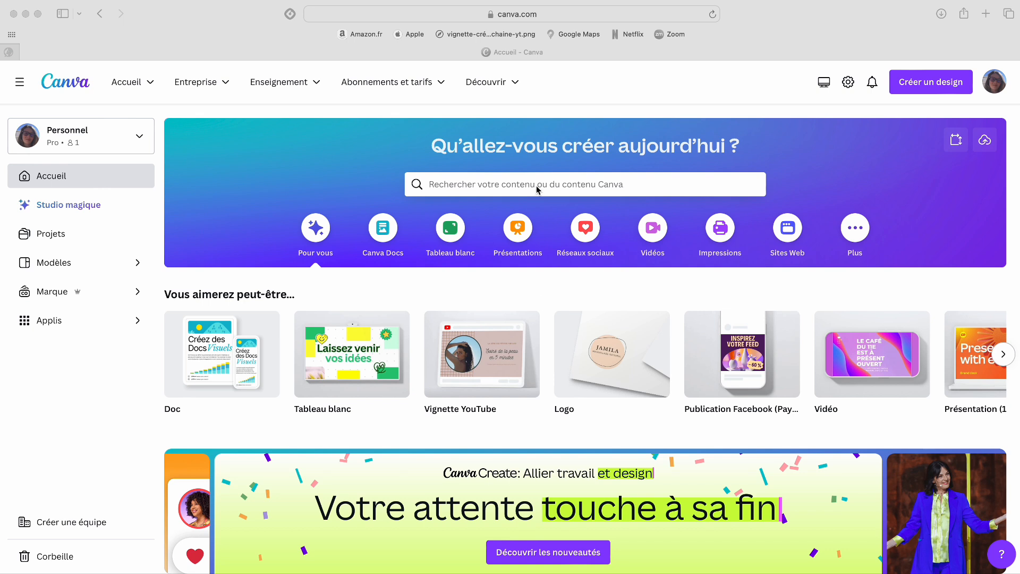
{"action": "left_click", "coordinate": [523, 183]}
{"action": "type", "text": "vignette youtube"}
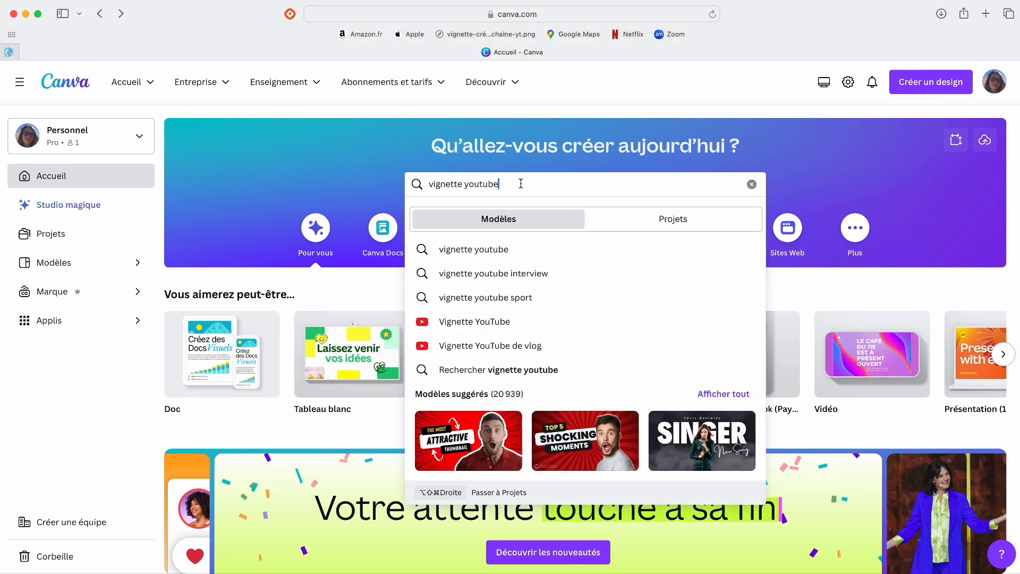
{"action": "left_click", "coordinate": [581, 322]}
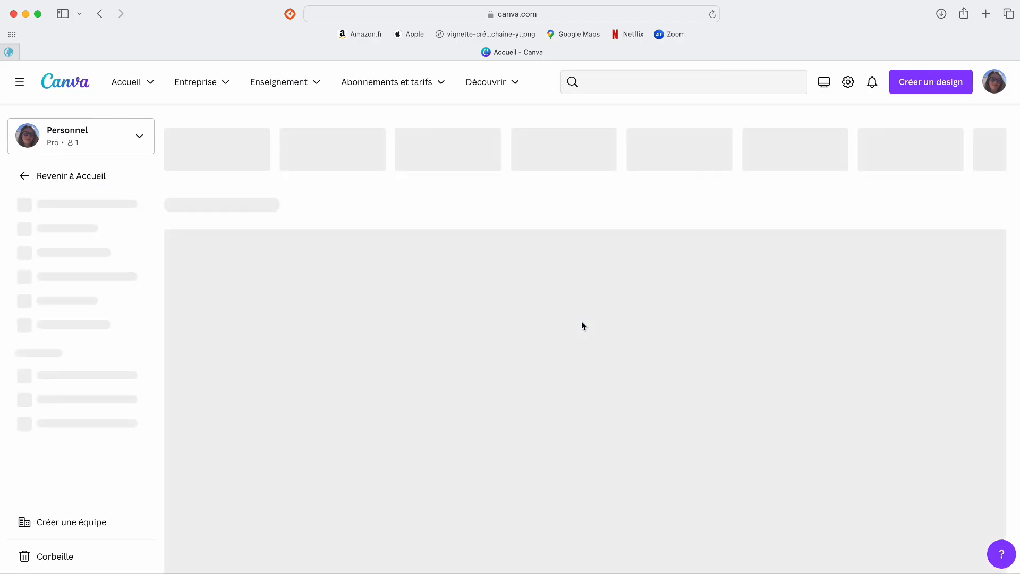
{"action": "scroll", "coordinate": [583, 325], "scroll_direction": "down", "scroll_amount": 10}
{"action": "scroll", "coordinate": [583, 325], "scroll_direction": "down", "scroll_amount": 20}
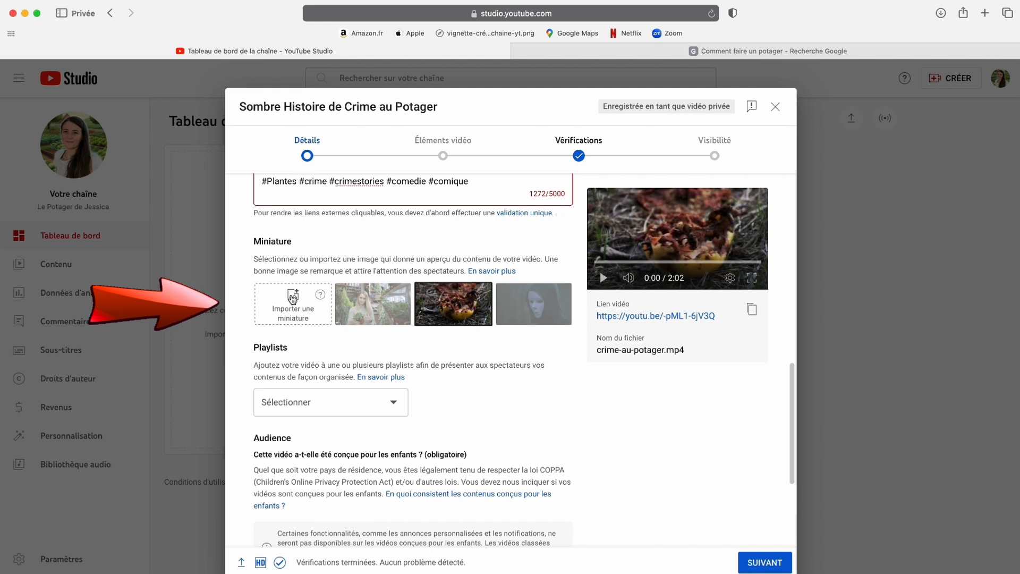
- Import "Vignette you lose chaine youtube.png" from the Bureau folder as the video's thumbnail in YouTube Studio
{"action": "left_click", "coordinate": [292, 298]}
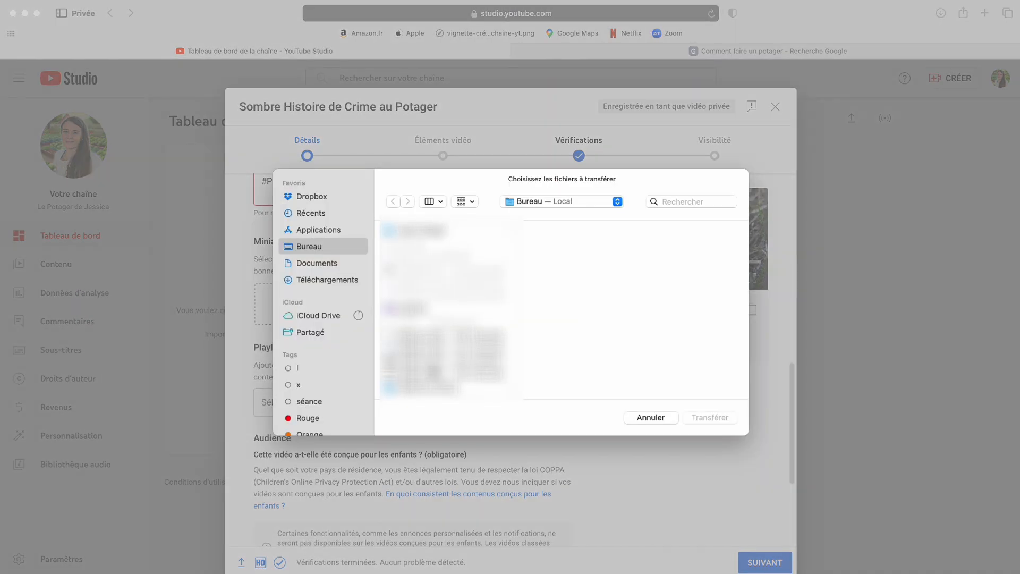
{"action": "left_click", "coordinate": [439, 348]}
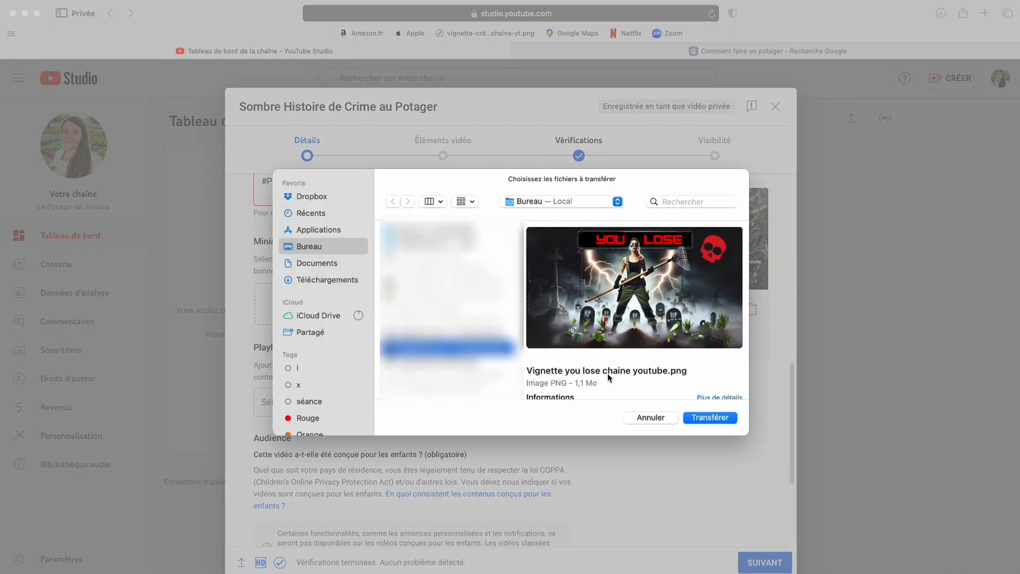
{"action": "left_click", "coordinate": [709, 417]}
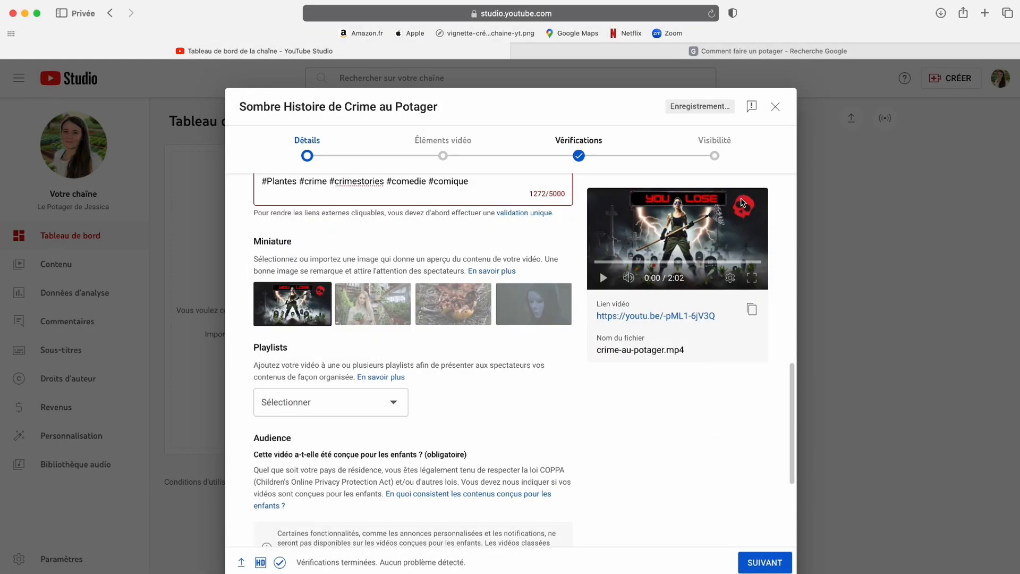
- Look at the playlist options for the video and close the list without choosing or creating a playlist
{"action": "scroll", "coordinate": [507, 424], "scroll_direction": "down", "scroll_amount": 3}
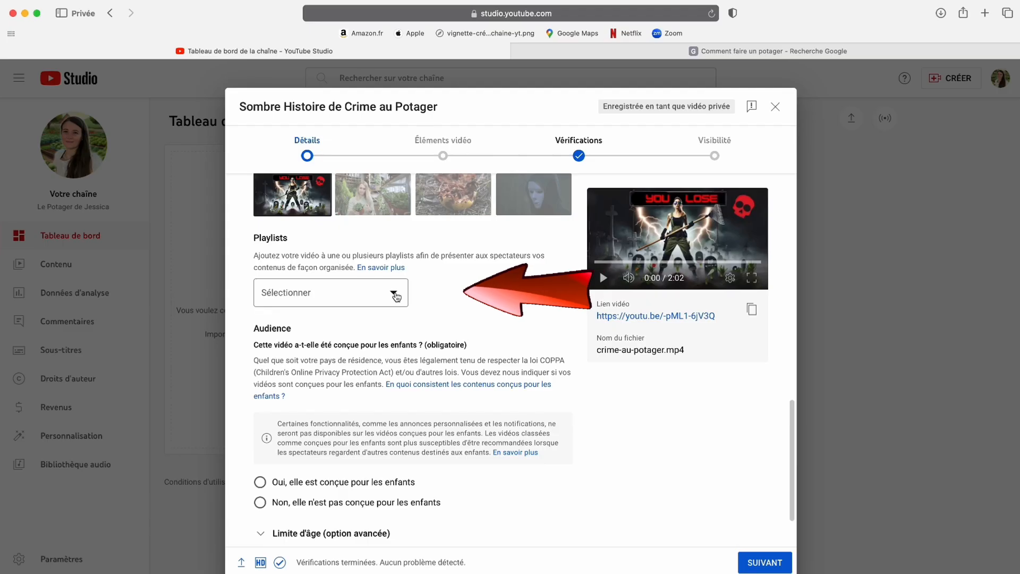
{"action": "left_click", "coordinate": [393, 295]}
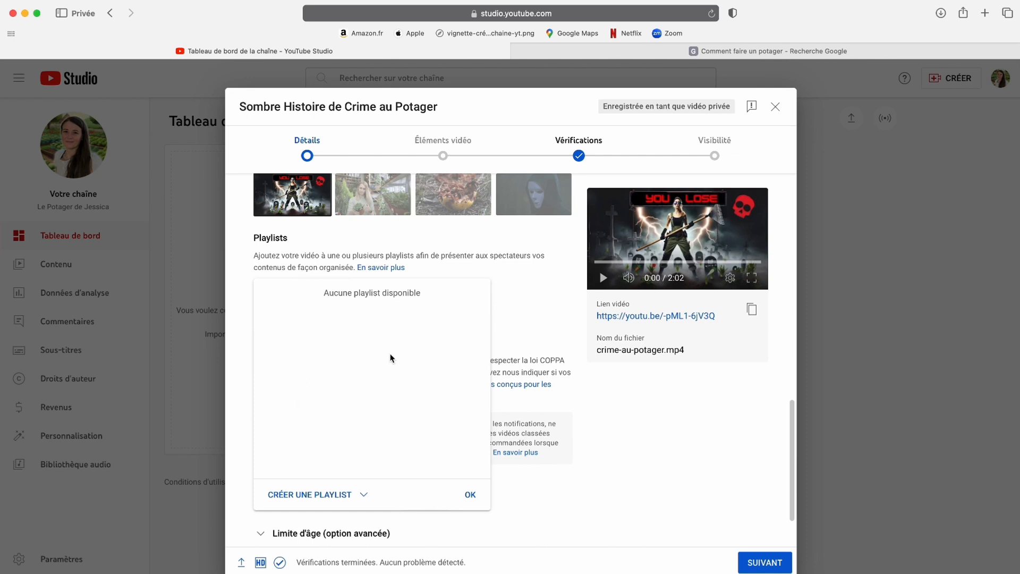
{"action": "left_click", "coordinate": [468, 497]}
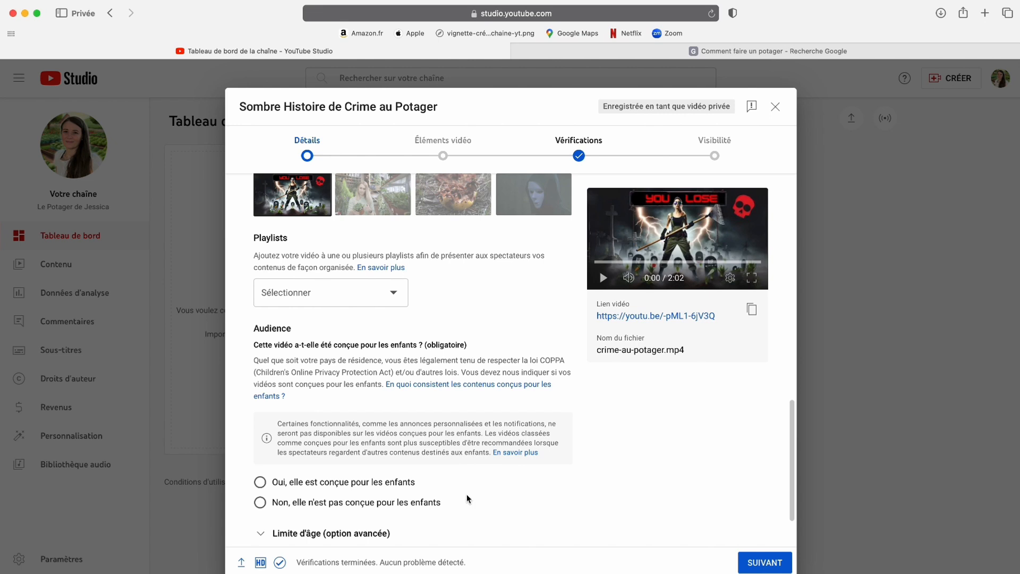
- Switch to YouTube, search for the coaching creator's channel, open it and look through its created playlists
{"action": "left_click", "coordinate": [875, 46]}
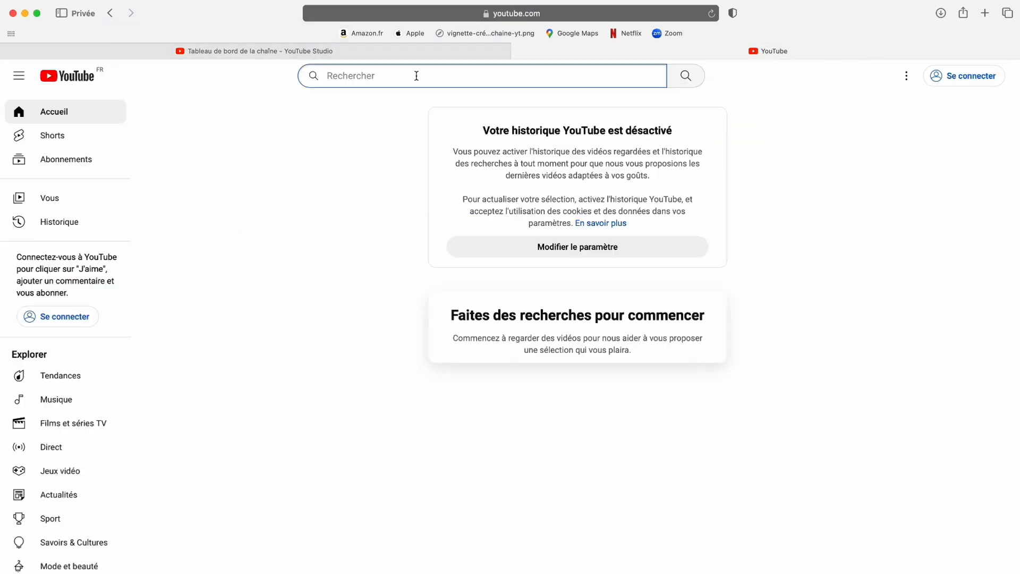
{"action": "left_click", "coordinate": [417, 75]}
{"action": "type", "text": "david komsi"}
{"action": "key", "text": "Return"}
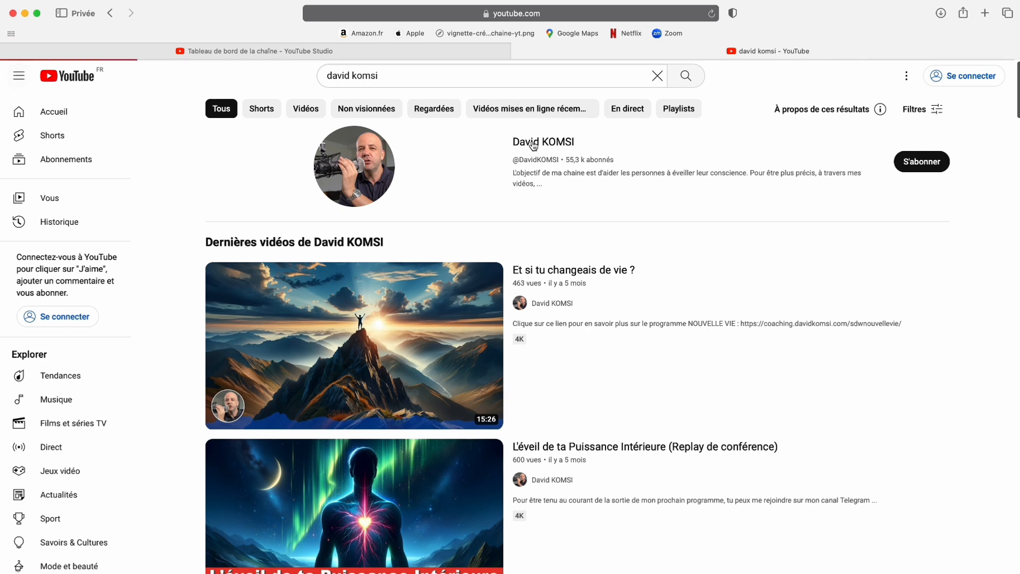
{"action": "left_click", "coordinate": [533, 146]}
{"action": "scroll", "coordinate": [484, 223], "scroll_direction": "down", "scroll_amount": 3}
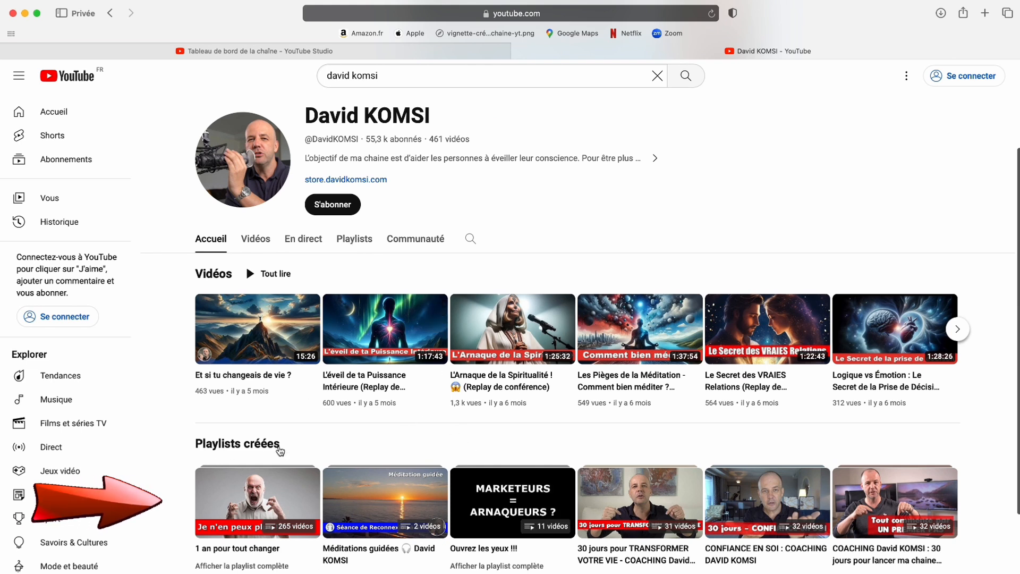
{"action": "scroll", "coordinate": [868, 530], "scroll_direction": "down", "scroll_amount": 2}
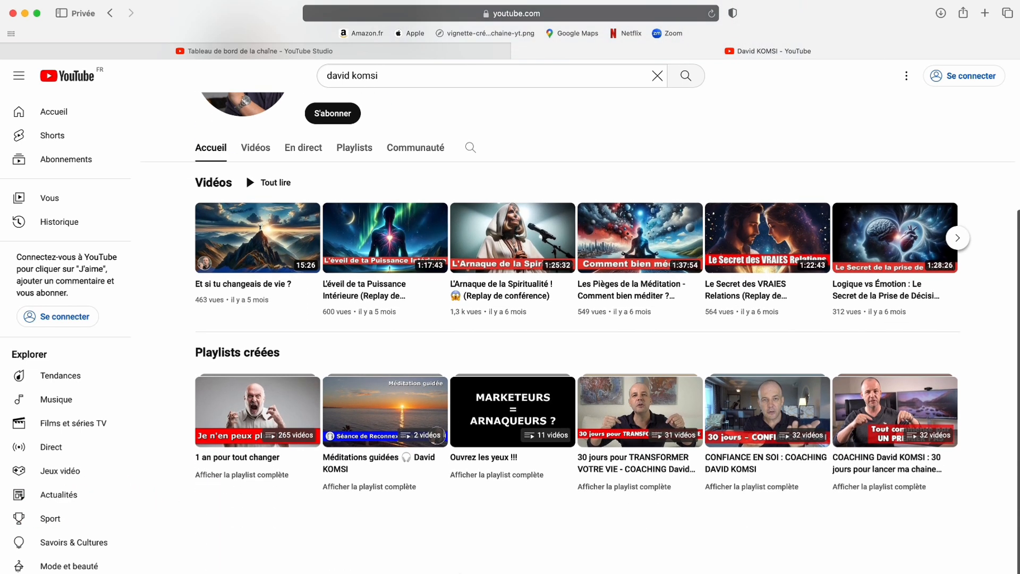
{"action": "mouse_move", "coordinate": [900, 444]}
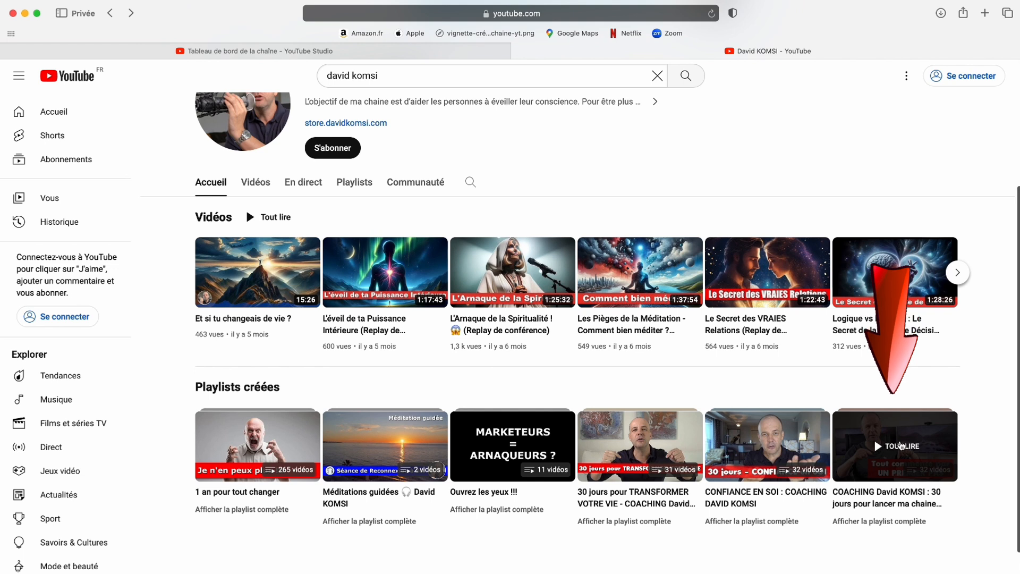
- Play the coaching playlist "30 jours pour lancer ma chaine", pause its first video and browse the playlist's videos
{"action": "left_click", "coordinate": [894, 448]}
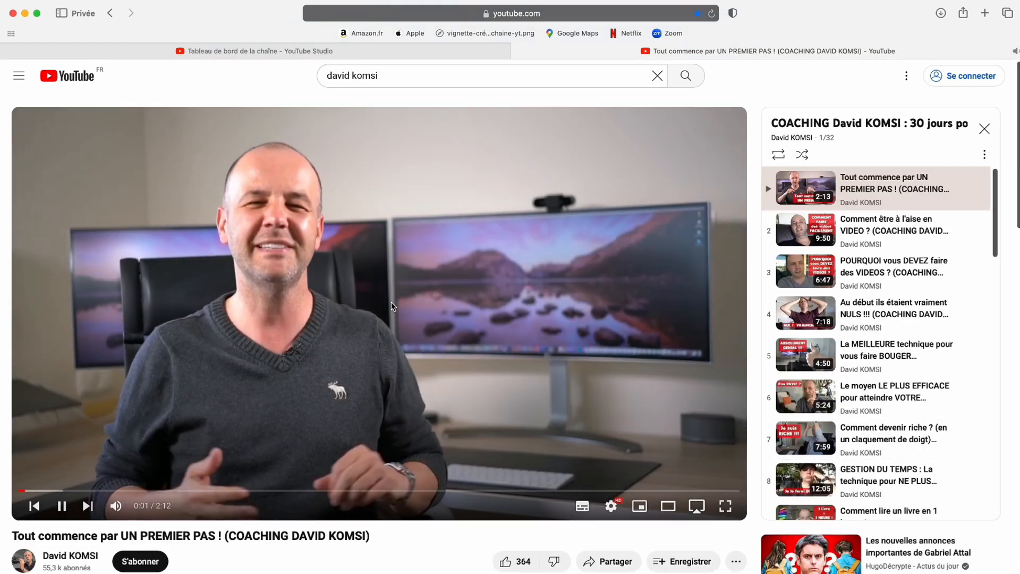
{"action": "left_click", "coordinate": [391, 302]}
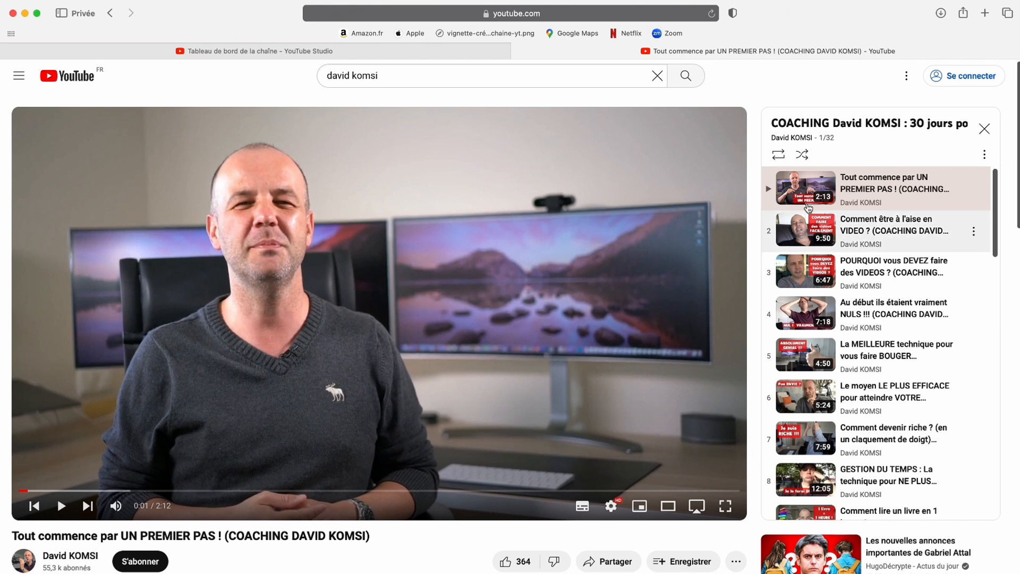
{"action": "scroll", "coordinate": [836, 376], "scroll_direction": "down", "scroll_amount": 8}
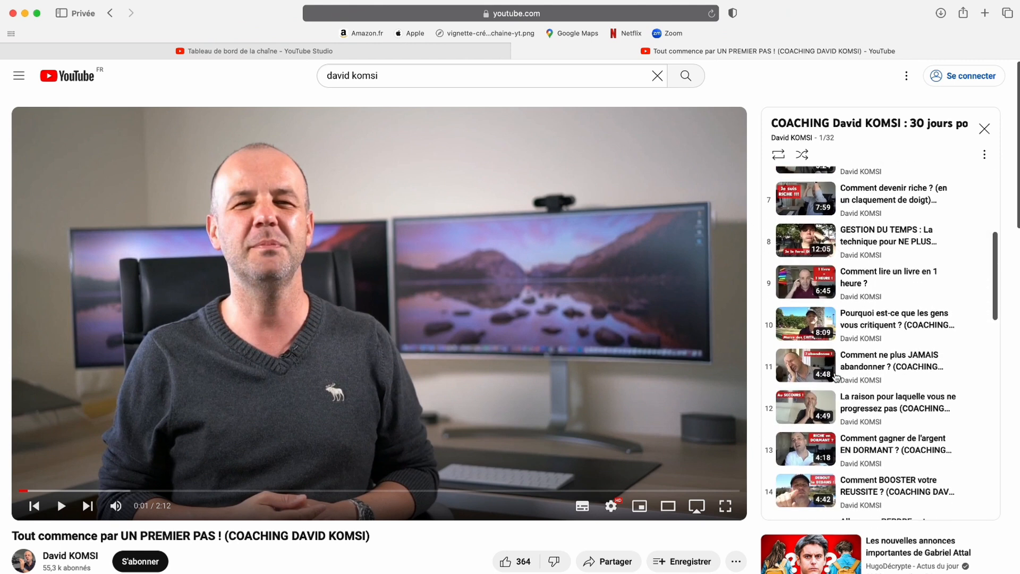
{"action": "scroll", "coordinate": [836, 376], "scroll_direction": "down", "scroll_amount": 12}
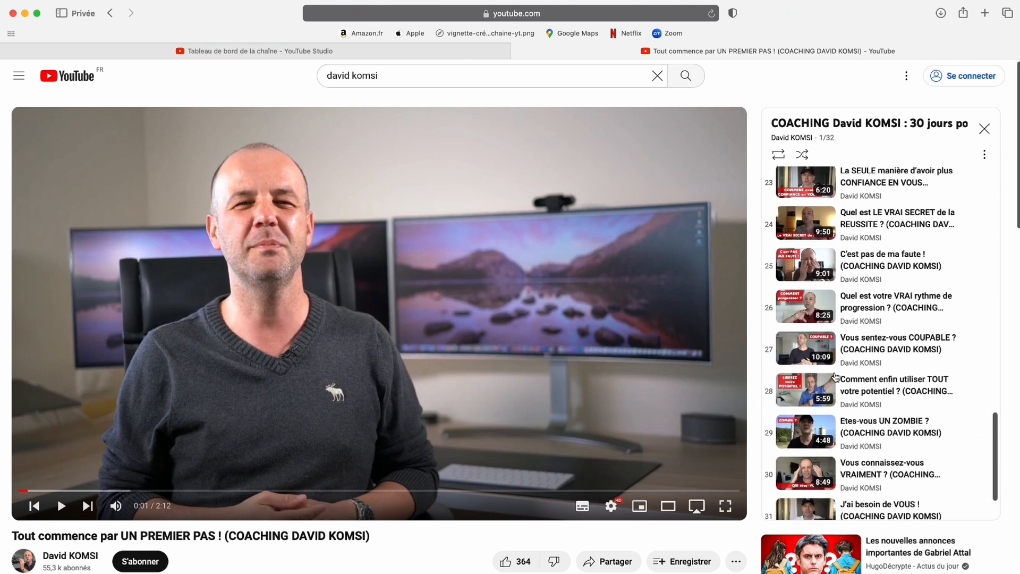
{"action": "scroll", "coordinate": [835, 376], "scroll_direction": "up", "scroll_amount": 20}
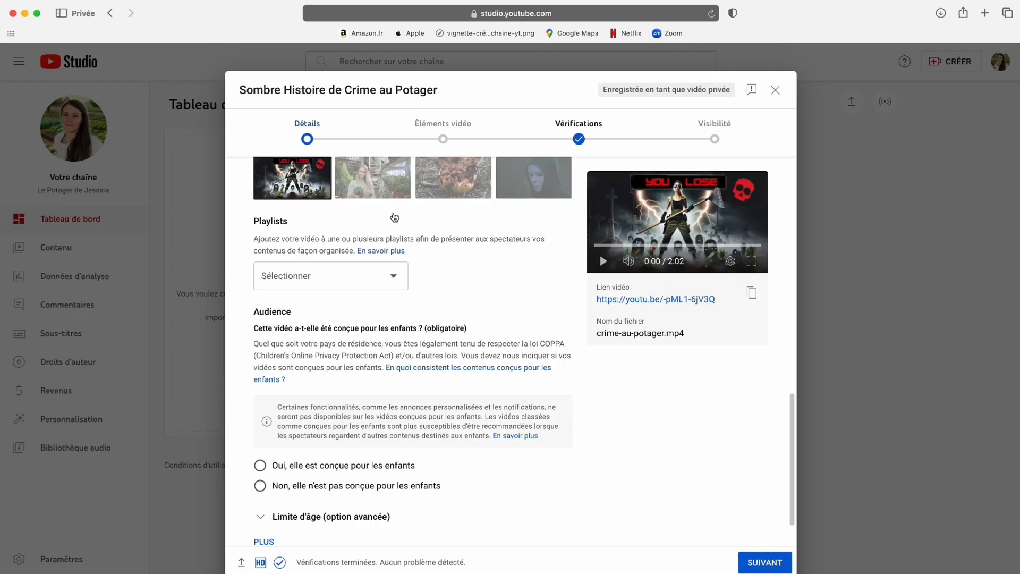
- Return to YouTube Studio, try both audience answers and set the video to "Non, elle n'est pas conçue pour les enfants"
{"action": "scroll", "coordinate": [393, 326], "scroll_direction": "down", "scroll_amount": 2}
{"action": "scroll", "coordinate": [393, 325], "scroll_direction": "down", "scroll_amount": 1}
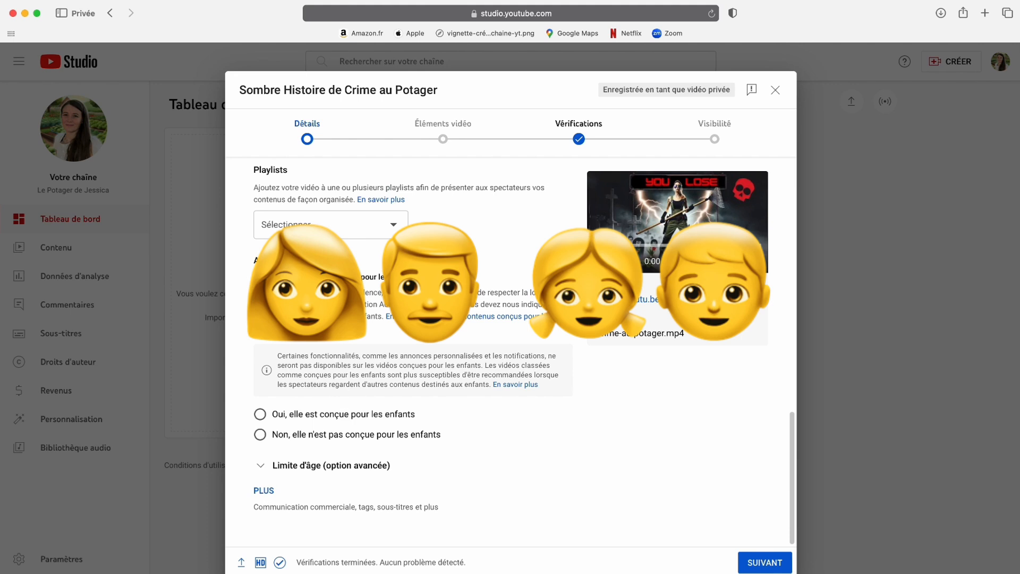
{"action": "left_click", "coordinate": [260, 434]}
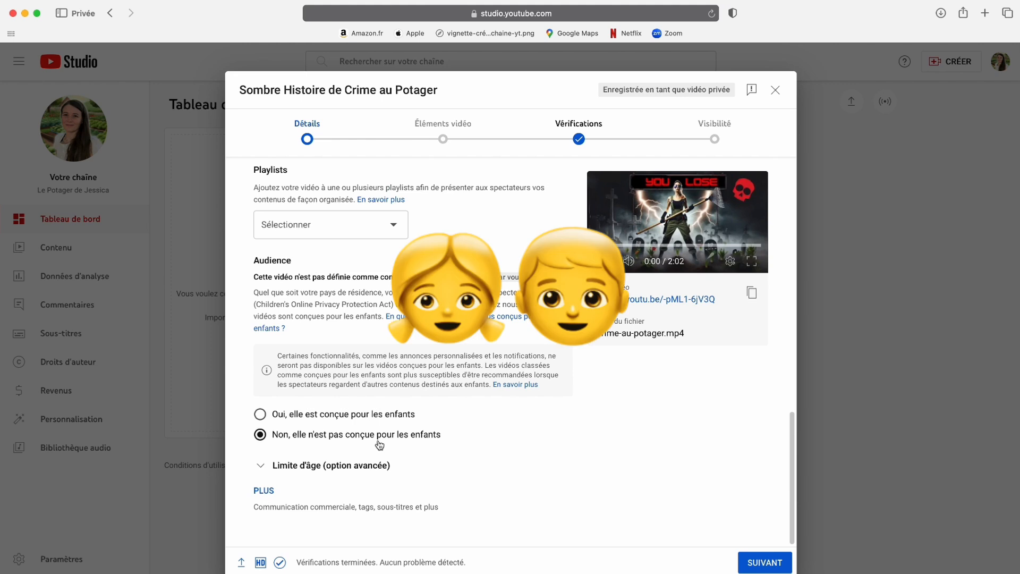
{"action": "left_click", "coordinate": [260, 415]}
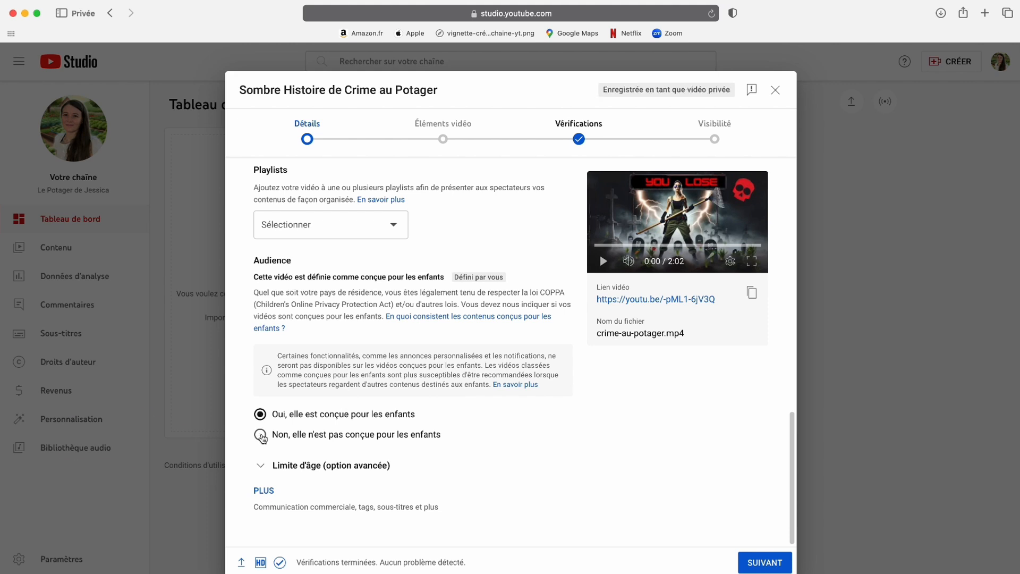
{"action": "left_click", "coordinate": [260, 435]}
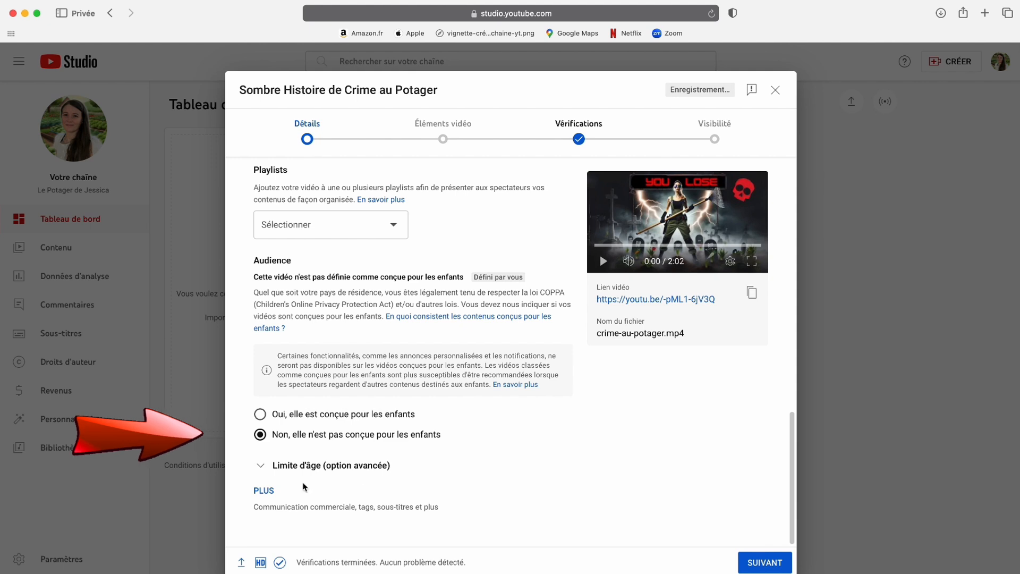
- Expand the video's advanced age limit section and its additional options for commercial communication, tags and subtitles
{"action": "left_click", "coordinate": [260, 465]}
{"action": "scroll", "coordinate": [262, 467], "scroll_direction": "down", "scroll_amount": 3}
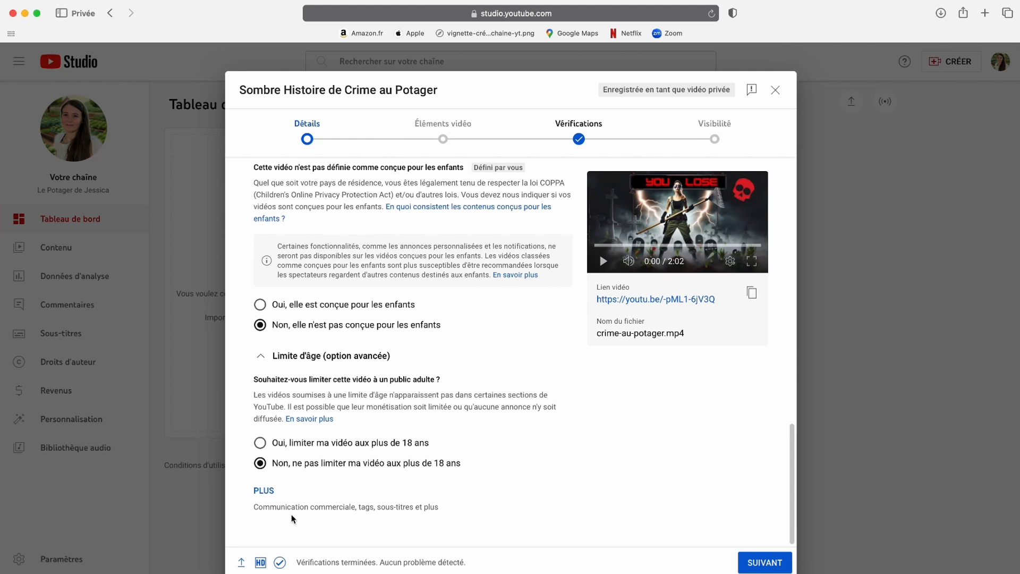
{"action": "left_click", "coordinate": [265, 492]}
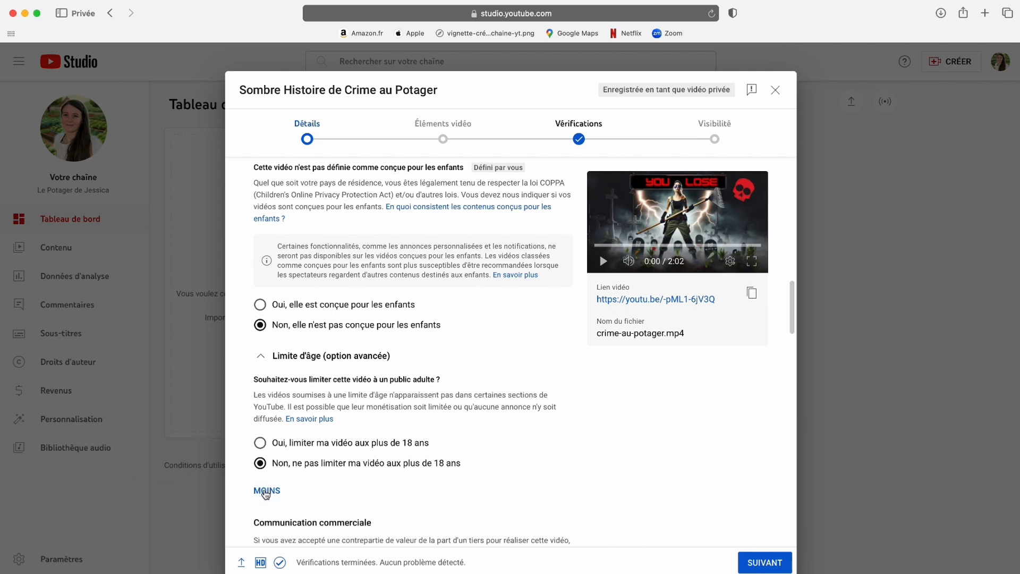
- Review the commercial communication option, leave it unchecked, and answer "Oui" for modified content
{"action": "scroll", "coordinate": [266, 493], "scroll_direction": "down", "scroll_amount": 5}
{"action": "scroll", "coordinate": [265, 493], "scroll_direction": "down", "scroll_amount": 2}
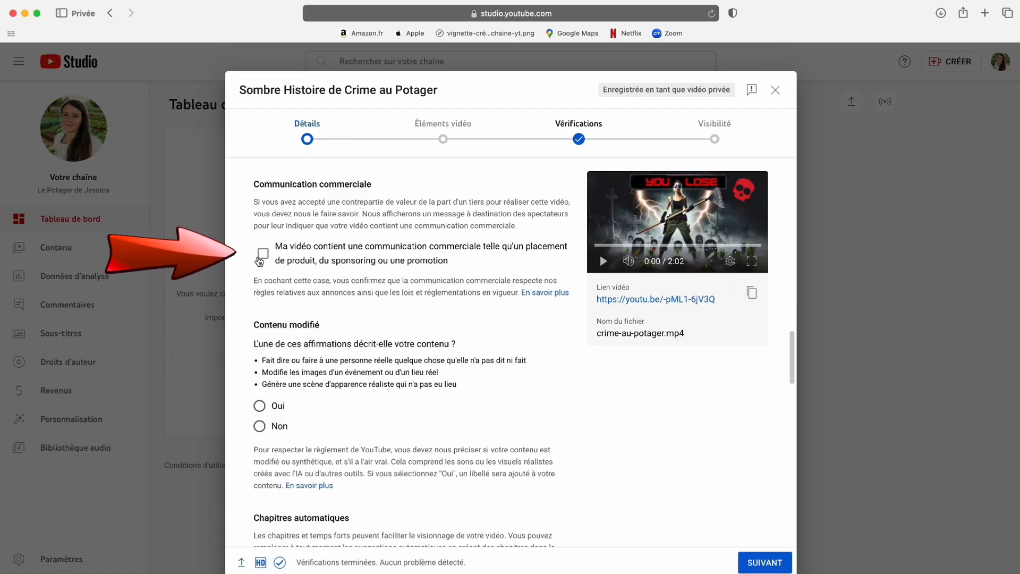
{"action": "scroll", "coordinate": [287, 283], "scroll_direction": "up", "scroll_amount": 1}
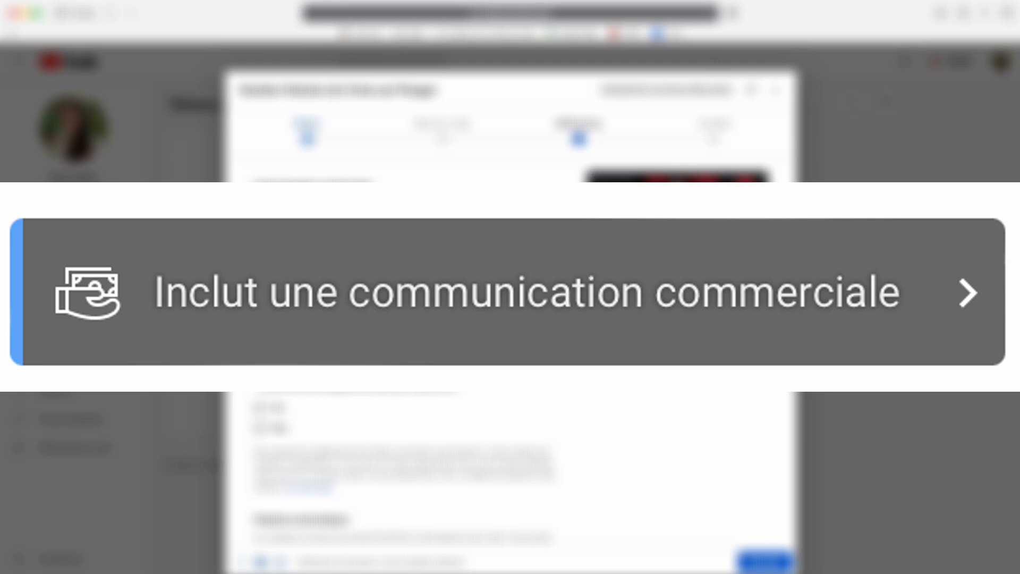
{"action": "scroll", "coordinate": [384, 266], "scroll_direction": "down", "scroll_amount": 3}
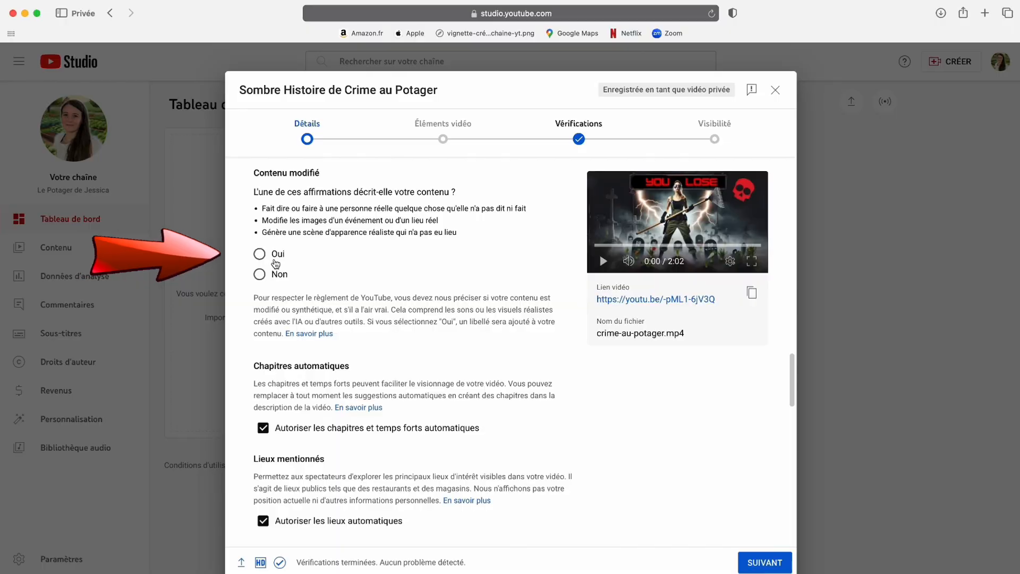
{"action": "left_click", "coordinate": [260, 254]}
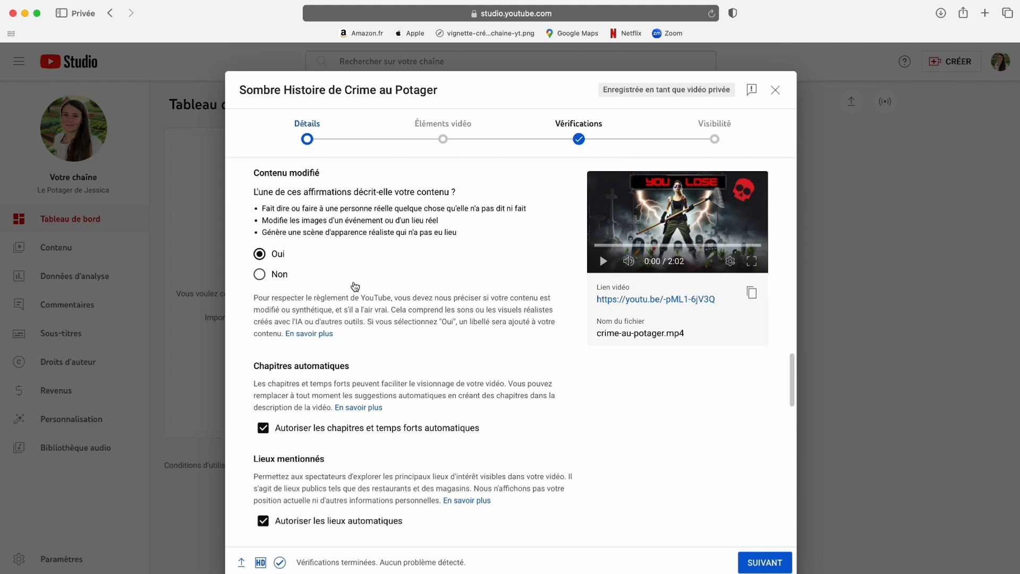
- Examine the automatic chapters, mentioned places and automatic concepts options, along with the chapter timestamps in the description
{"action": "scroll", "coordinate": [343, 276], "scroll_direction": "down", "scroll_amount": 3}
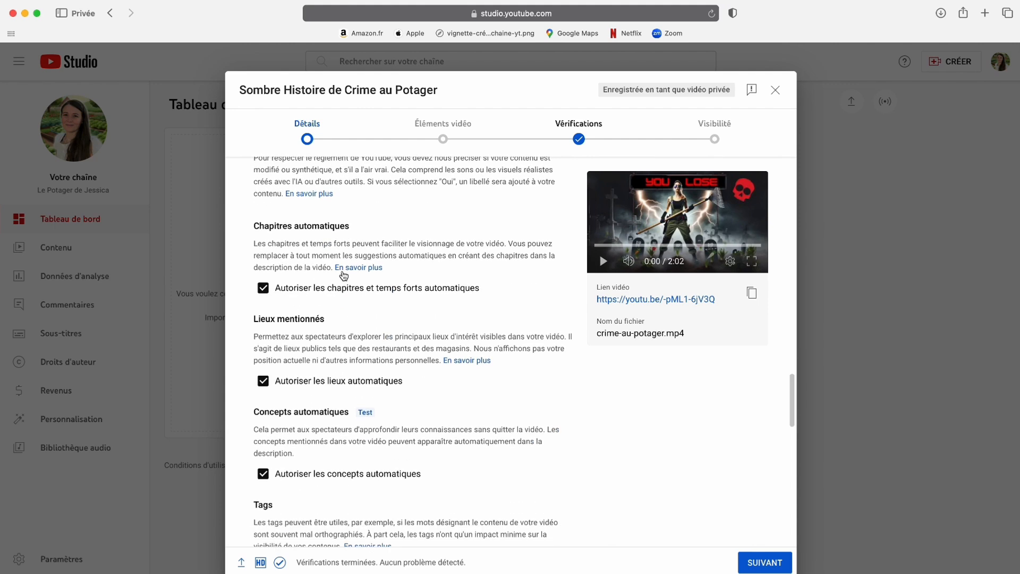
{"action": "scroll", "coordinate": [337, 268], "scroll_direction": "down", "scroll_amount": 1}
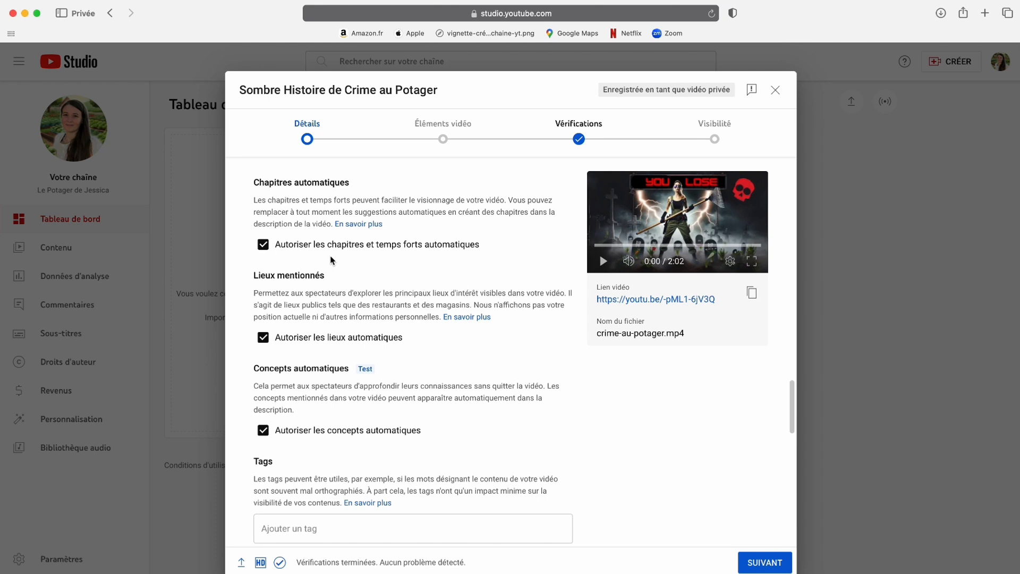
{"action": "scroll", "coordinate": [330, 257], "scroll_direction": "up", "scroll_amount": 15}
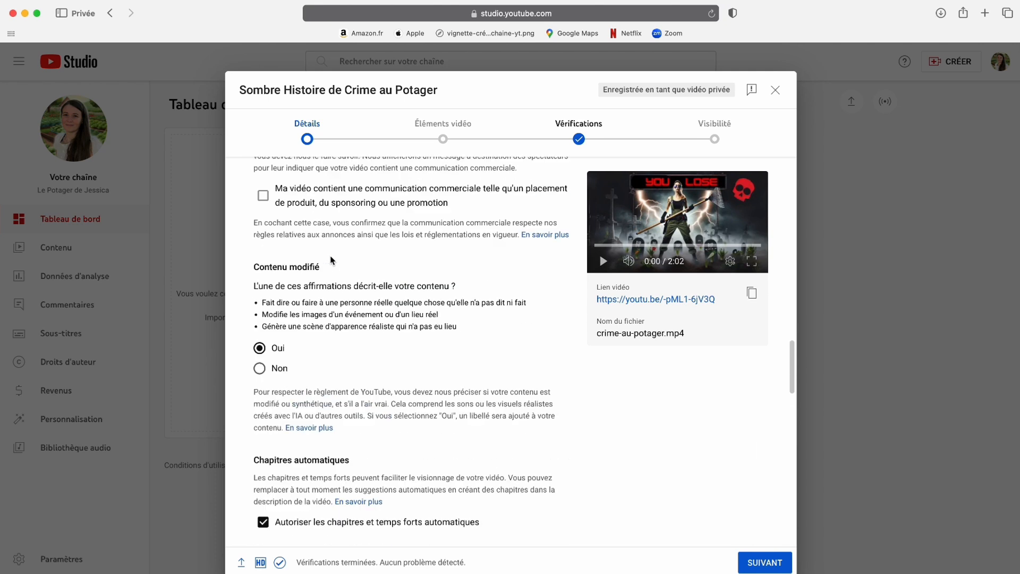
{"action": "scroll", "coordinate": [331, 259], "scroll_direction": "up", "scroll_amount": 5}
{"action": "scroll", "coordinate": [330, 259], "scroll_direction": "down", "scroll_amount": 2}
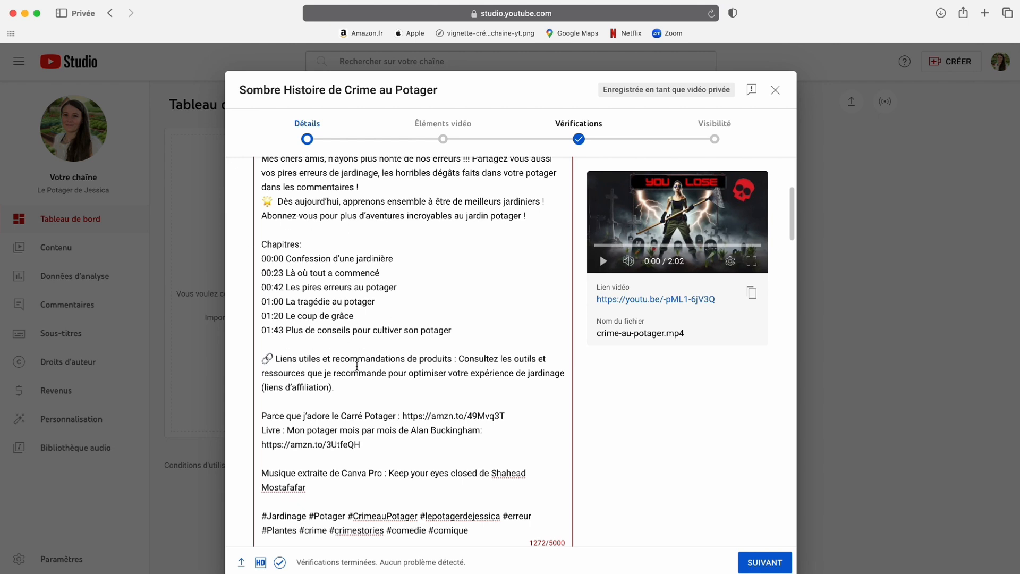
{"action": "scroll", "coordinate": [356, 366], "scroll_direction": "down", "scroll_amount": 20}
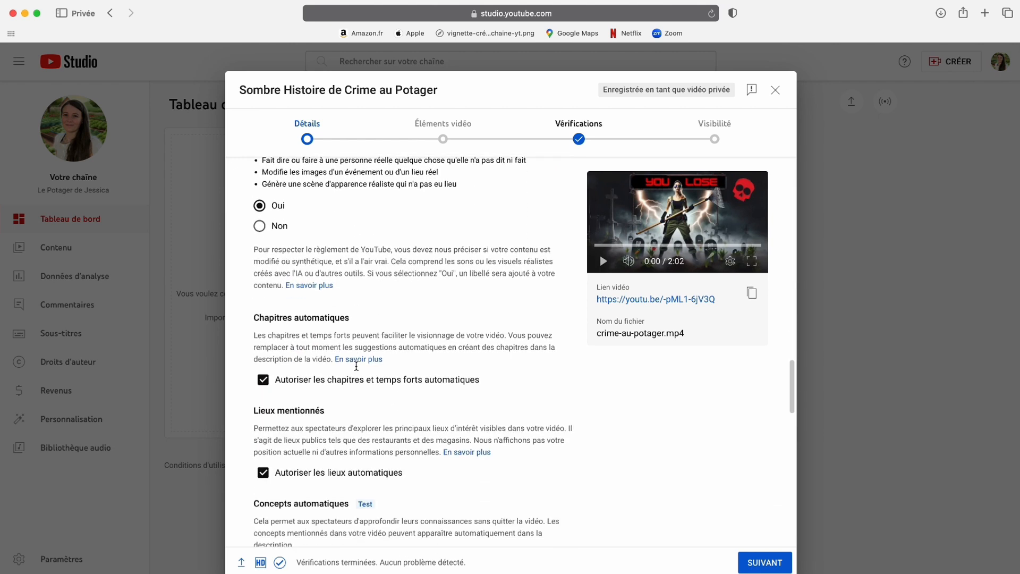
{"action": "scroll", "coordinate": [357, 366], "scroll_direction": "down", "scroll_amount": 2}
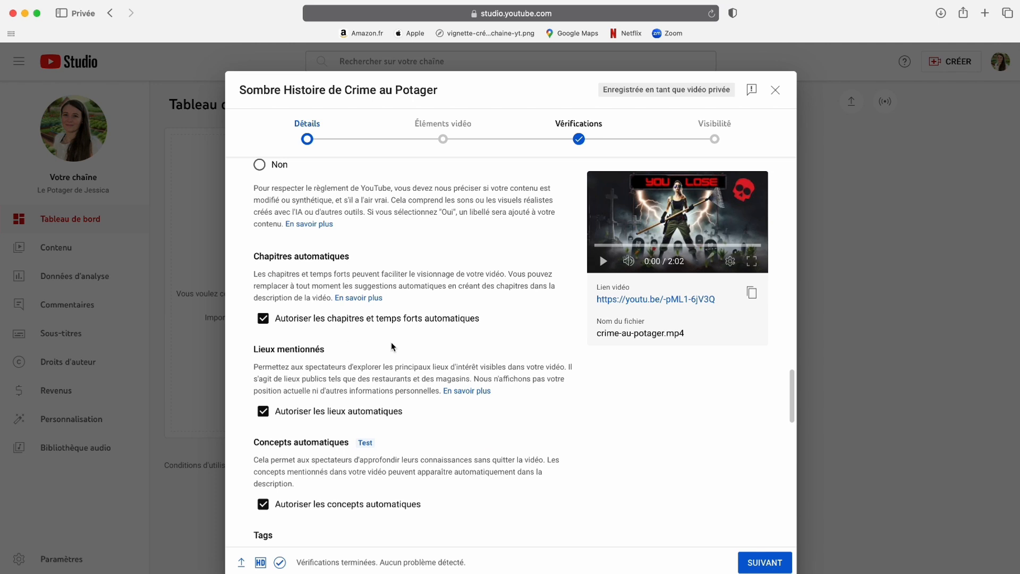
{"action": "scroll", "coordinate": [394, 342], "scroll_direction": "down", "scroll_amount": 3}
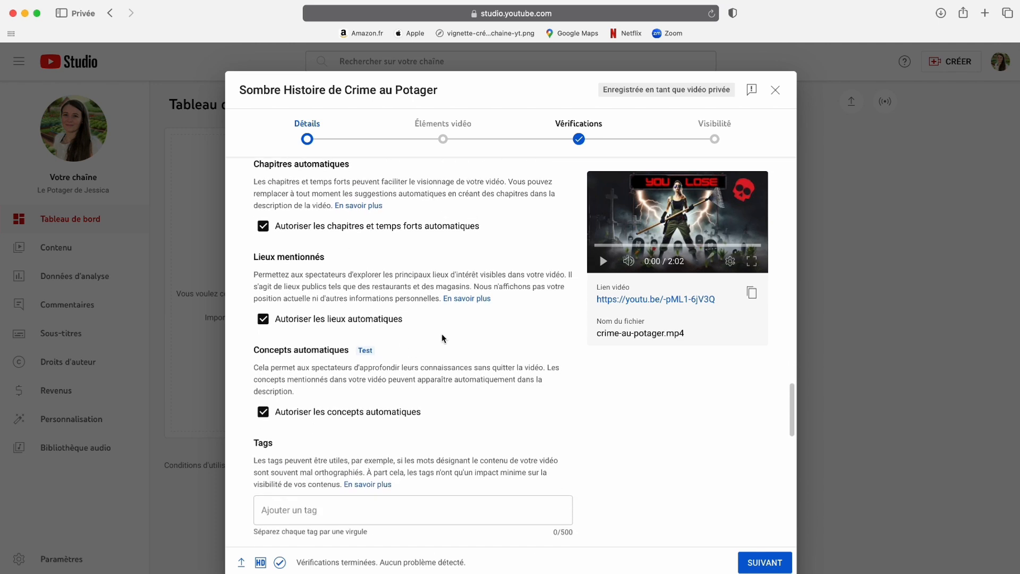
{"action": "scroll", "coordinate": [444, 337], "scroll_direction": "down", "scroll_amount": 3}
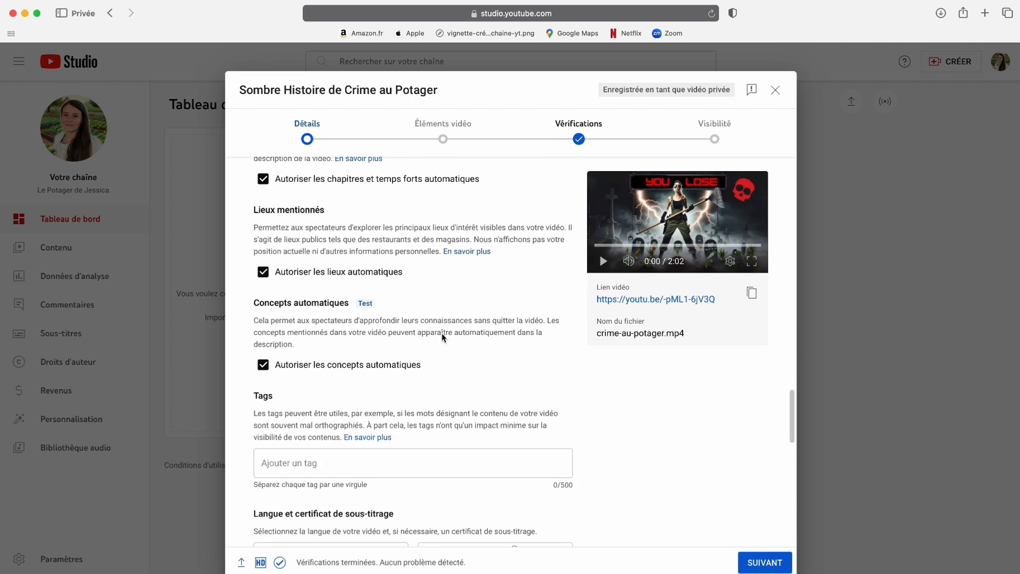
- Add the tags "lepostagerdejessica", "potager", "crime" and "erreur" to the video
{"action": "scroll", "coordinate": [444, 338], "scroll_direction": "down", "scroll_amount": 1}
{"action": "scroll", "coordinate": [443, 338], "scroll_direction": "down", "scroll_amount": 4}
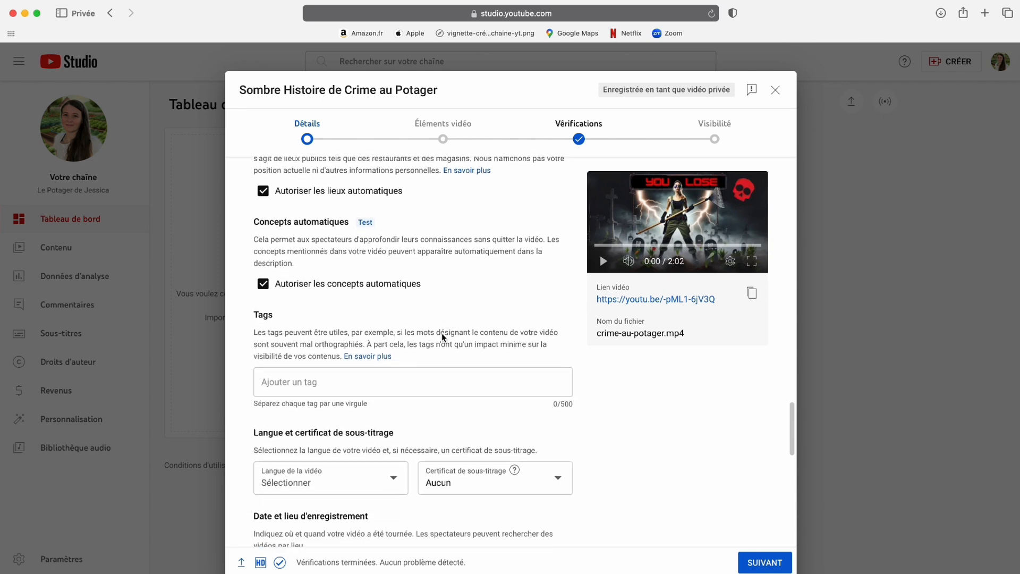
{"action": "scroll", "coordinate": [444, 338], "scroll_direction": "down", "scroll_amount": 1}
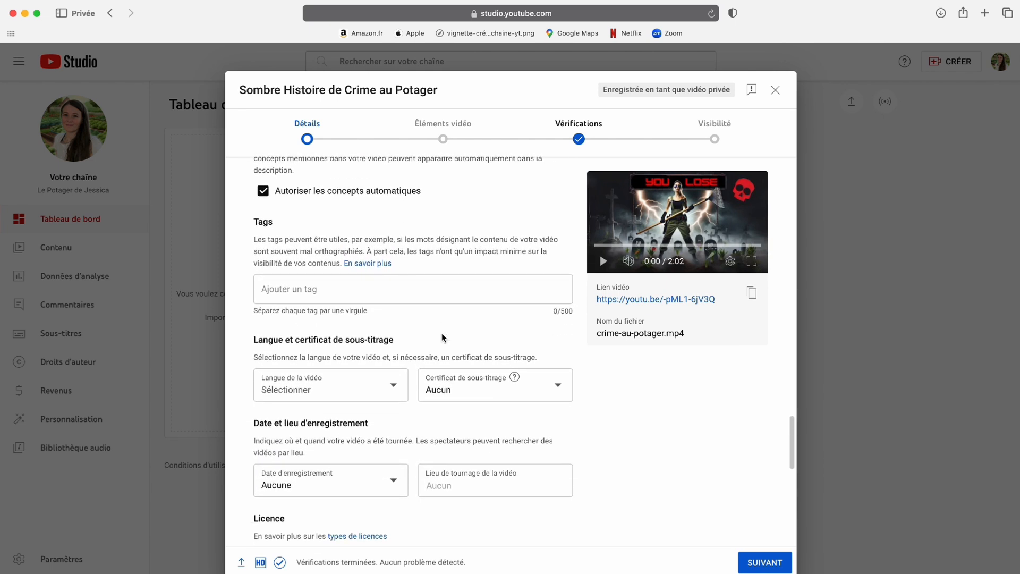
{"action": "left_click", "coordinate": [346, 291]}
{"action": "type", "text": "lepostagerdejessica"}
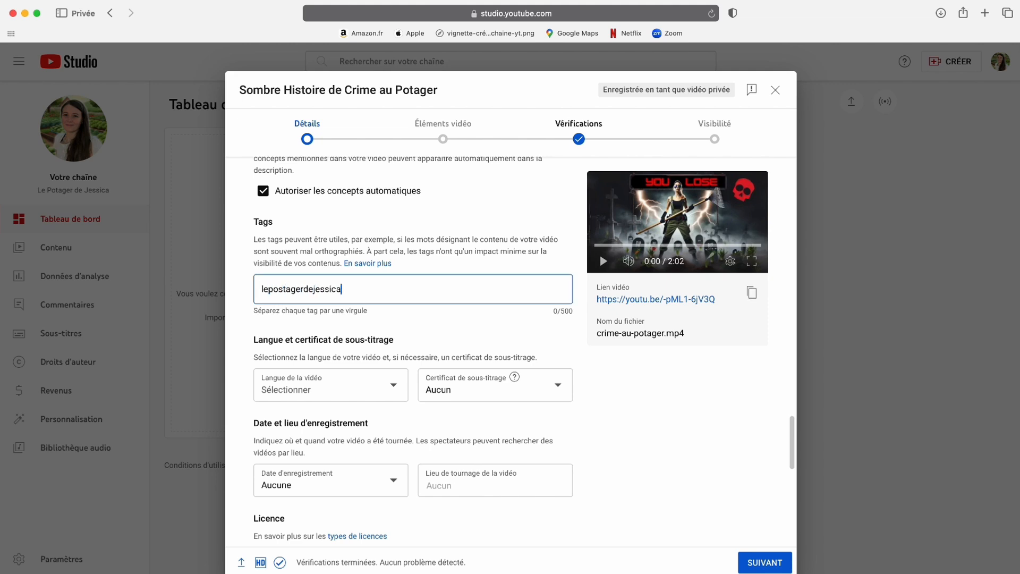
{"action": "key", "text": "Return"}
{"action": "type", "text": "potager"}
{"action": "key", "text": "Return"}
{"action": "type", "text": "crime"}
{"action": "key", "text": "Return"}
{"action": "type", "text": "erreur"}
{"action": "key", "text": "Return"}
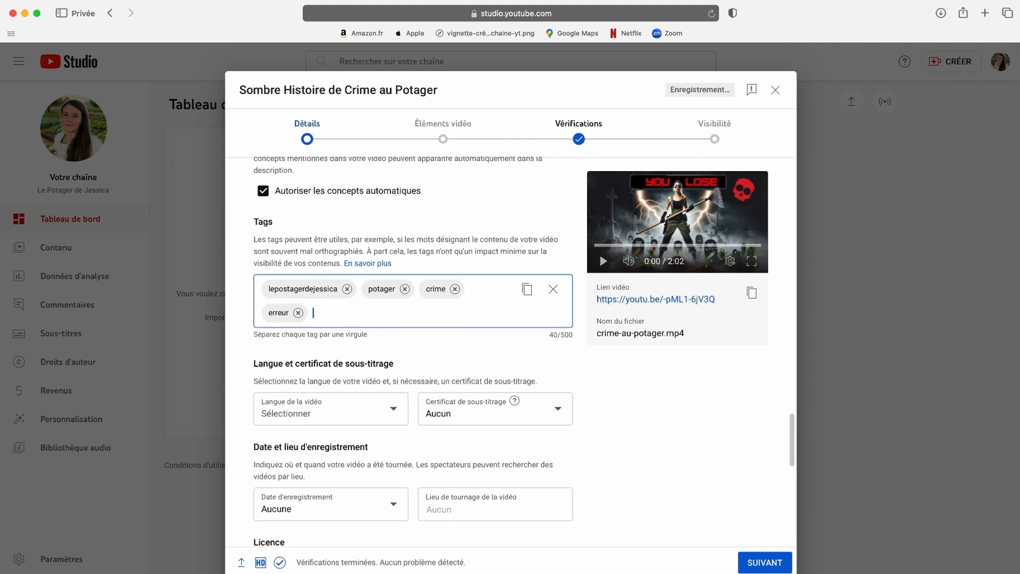
- Replace the misspelled tag "lepostagerdejessica" with "lepotagerdejessica" and add the tag "comedie"
{"action": "left_click", "coordinate": [346, 289]}
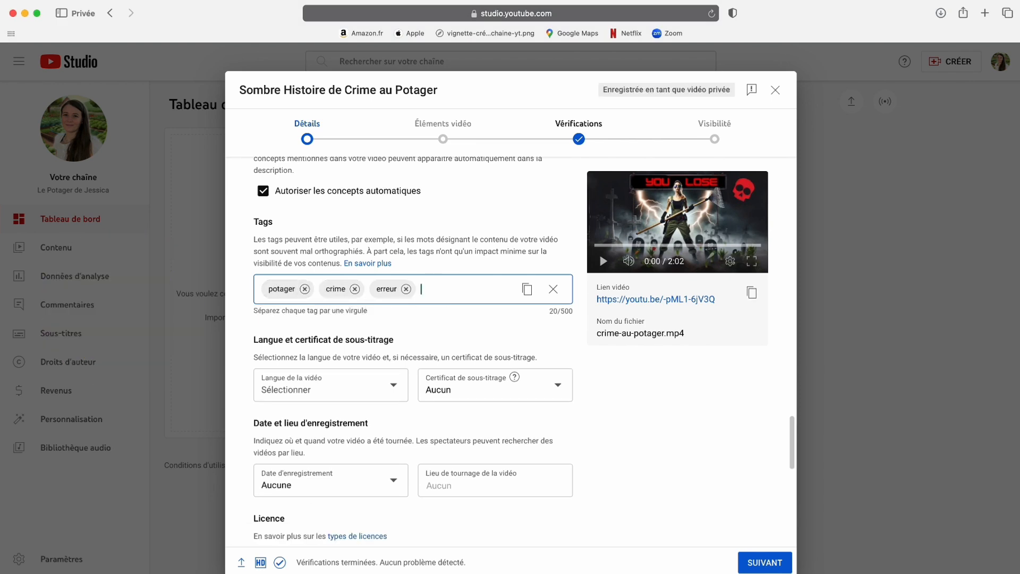
{"action": "type", "text": "lepotagerdejessica"}
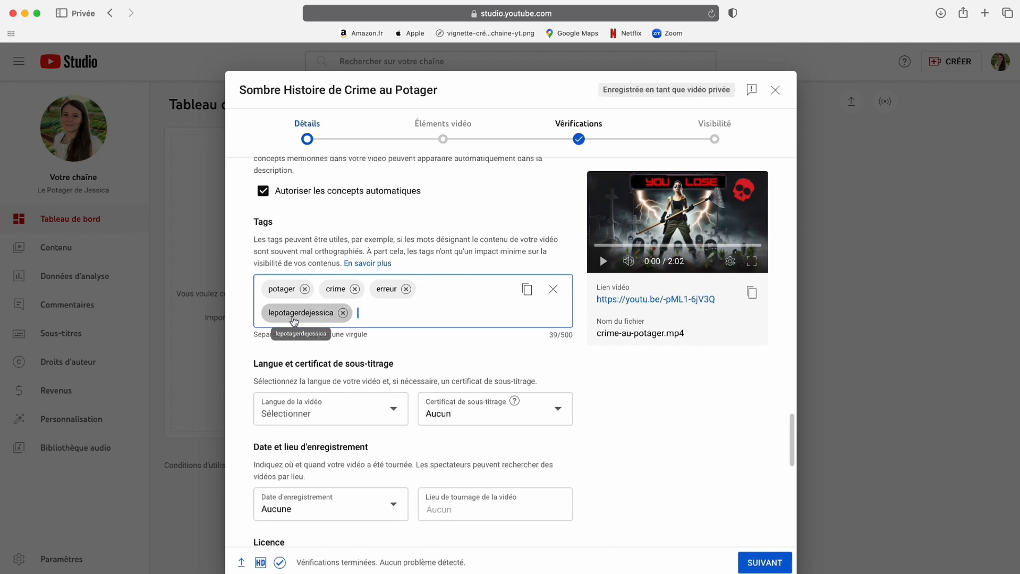
{"action": "type", "text": ",comedie,"}
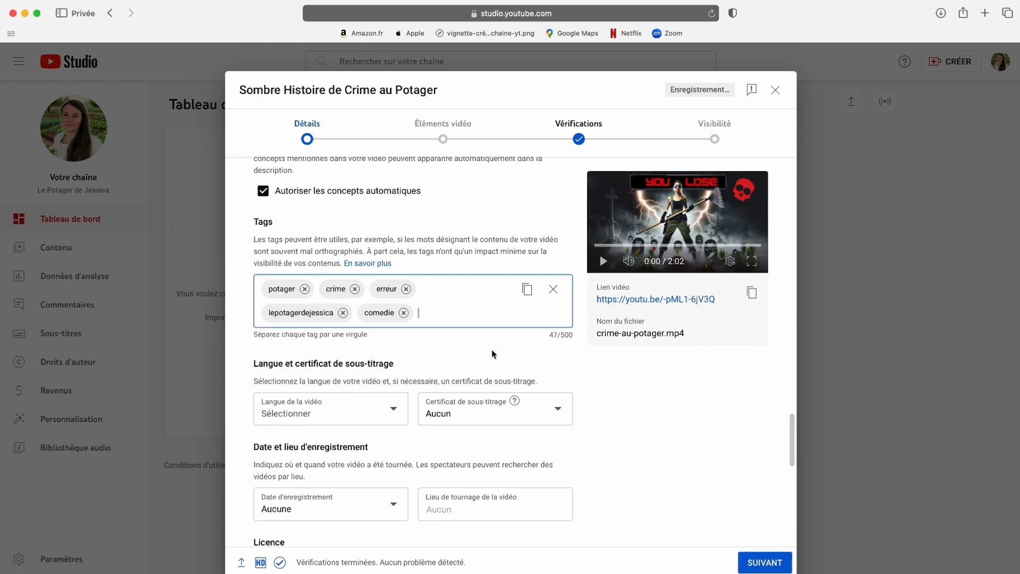
- Set the video language to "Français"
{"action": "scroll", "coordinate": [485, 349], "scroll_direction": "down", "scroll_amount": 1}
{"action": "scroll", "coordinate": [485, 351], "scroll_direction": "down", "scroll_amount": 5}
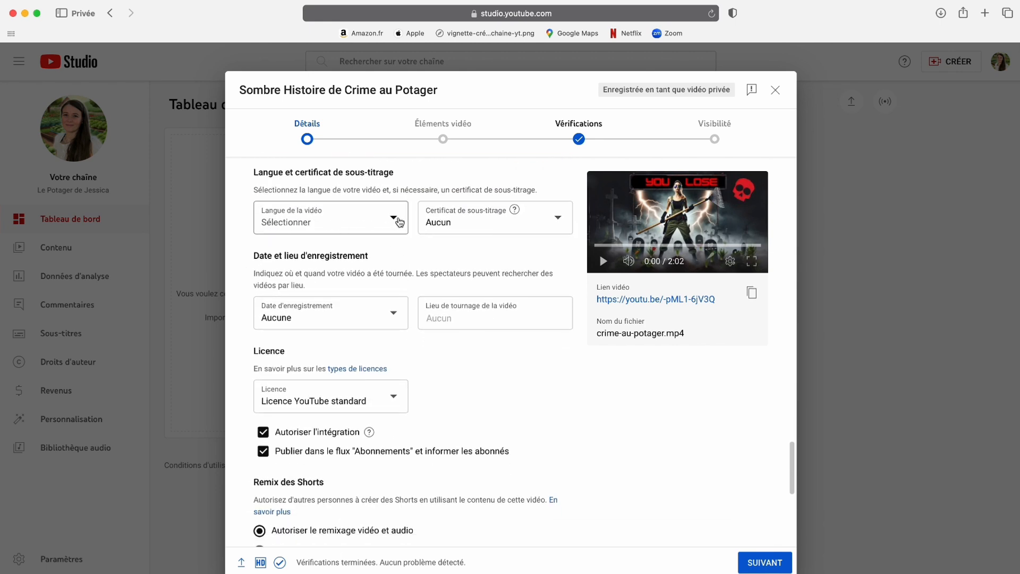
{"action": "left_click", "coordinate": [393, 221]}
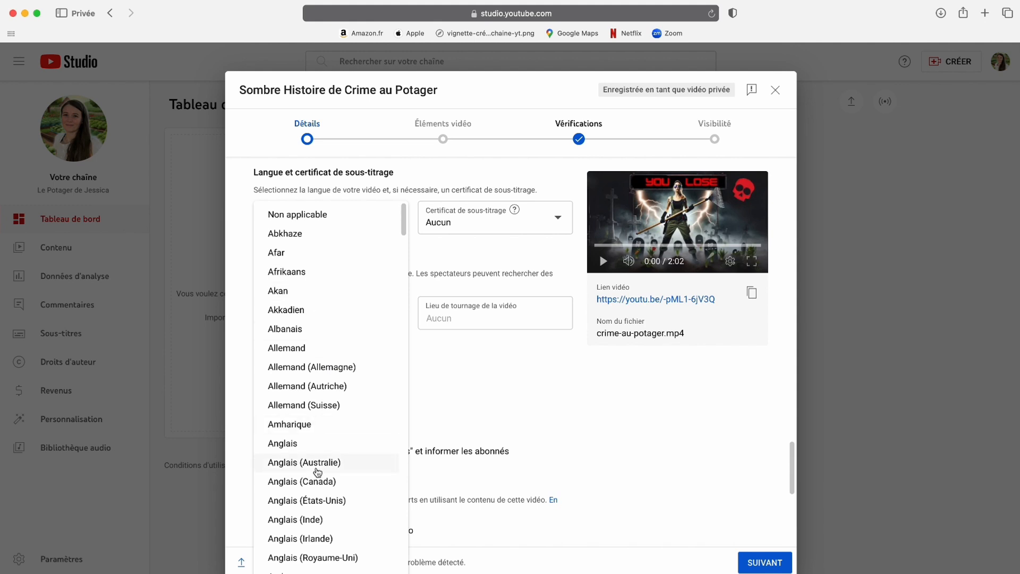
{"action": "scroll", "coordinate": [321, 471], "scroll_direction": "down", "scroll_amount": 9}
{"action": "scroll", "coordinate": [318, 472], "scroll_direction": "down", "scroll_amount": 10}
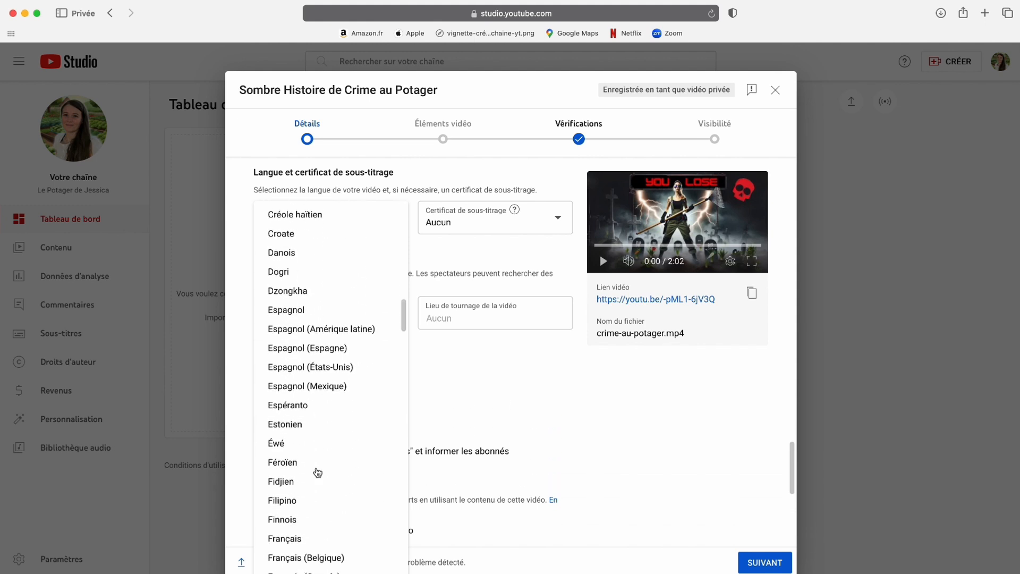
{"action": "left_click", "coordinate": [309, 537]}
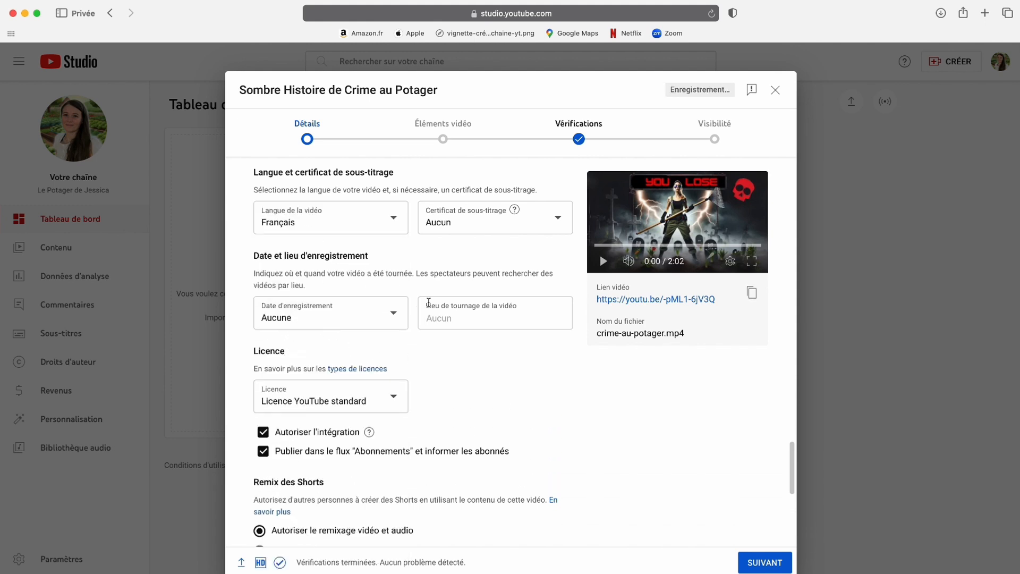
- Try to set the recording date to 22 avr. 2024
{"action": "scroll", "coordinate": [460, 247], "scroll_direction": "up", "scroll_amount": 1}
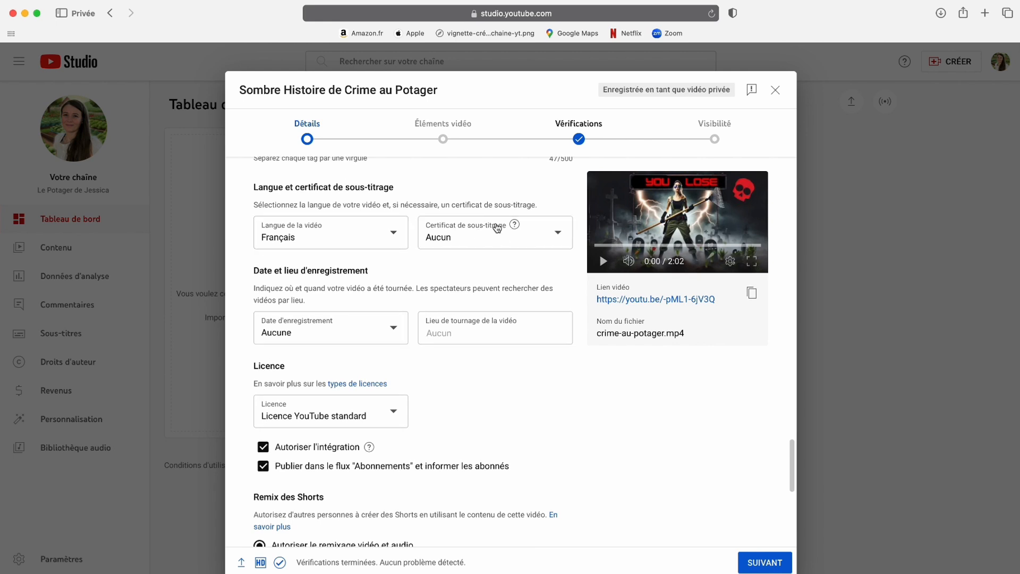
{"action": "left_click", "coordinate": [392, 329]}
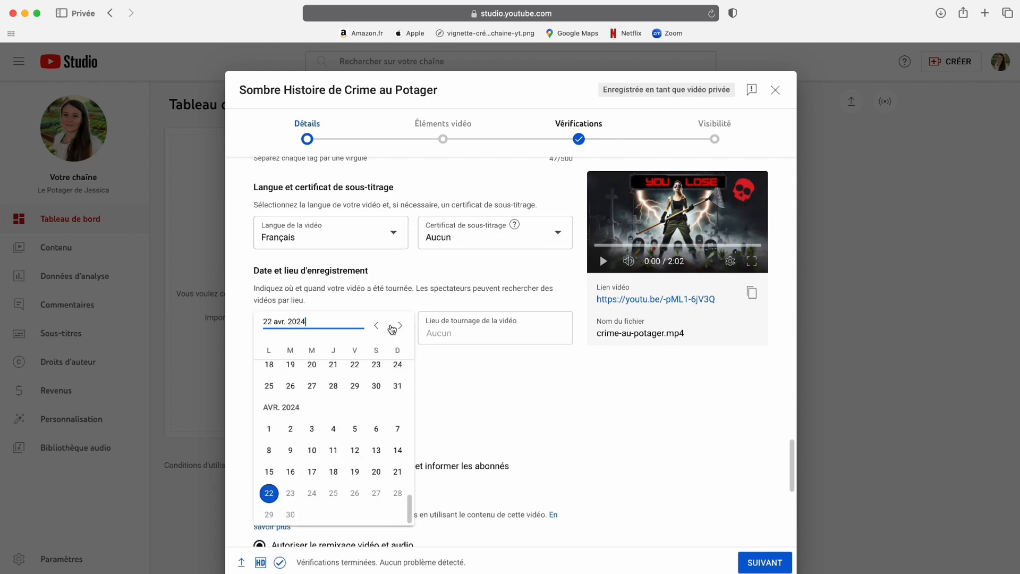
{"action": "left_click", "coordinate": [270, 493]}
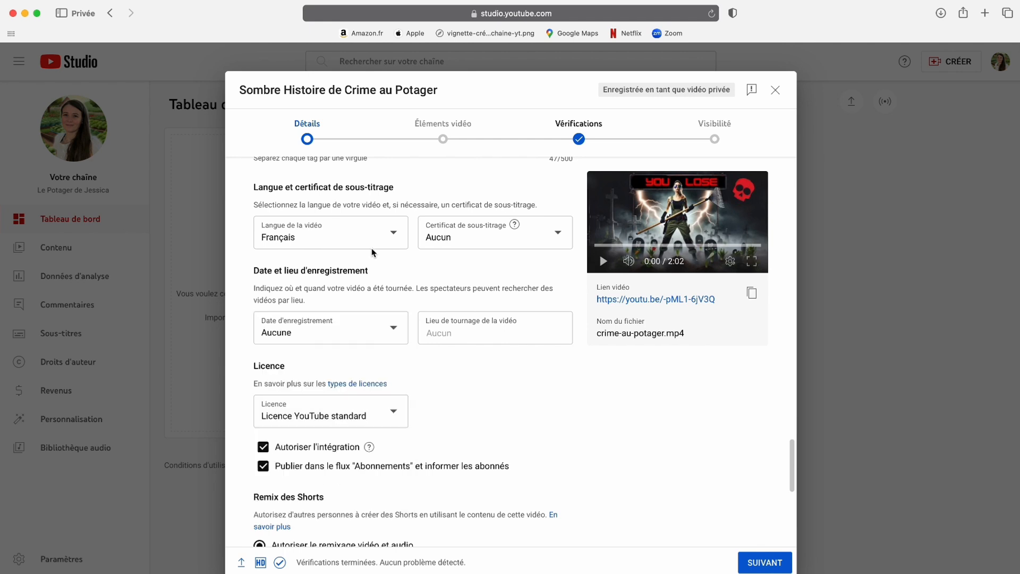
- Set the video's filming location to the suggested place "Limoges"
{"action": "left_click", "coordinate": [459, 329]}
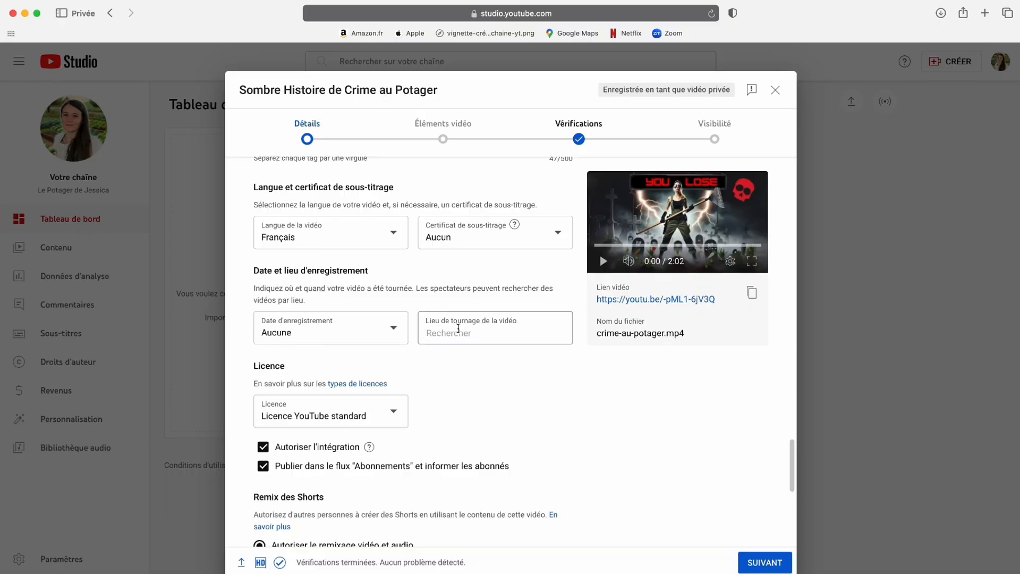
{"action": "type", "text": "Limoges"}
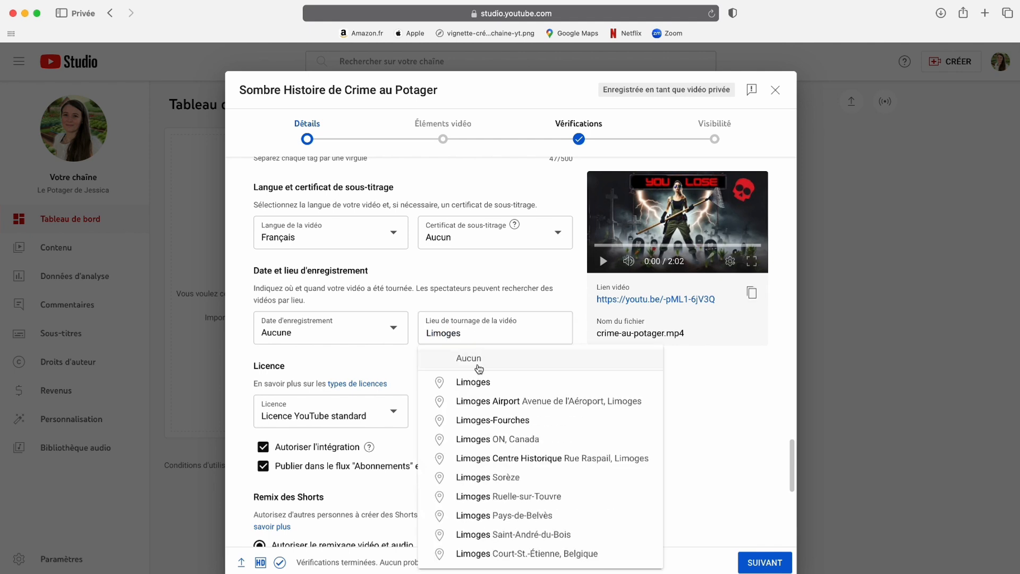
{"action": "left_click", "coordinate": [479, 385]}
- Review the available licence types and keep "Licence YouTube standard" for the video
{"action": "scroll", "coordinate": [478, 383], "scroll_direction": "down", "scroll_amount": 5}
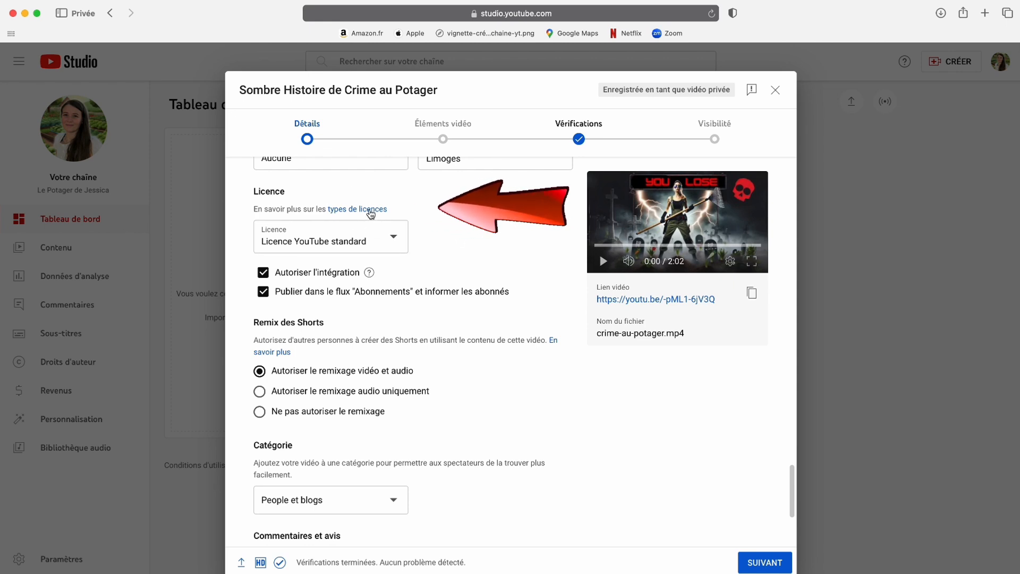
{"action": "left_click", "coordinate": [393, 236]}
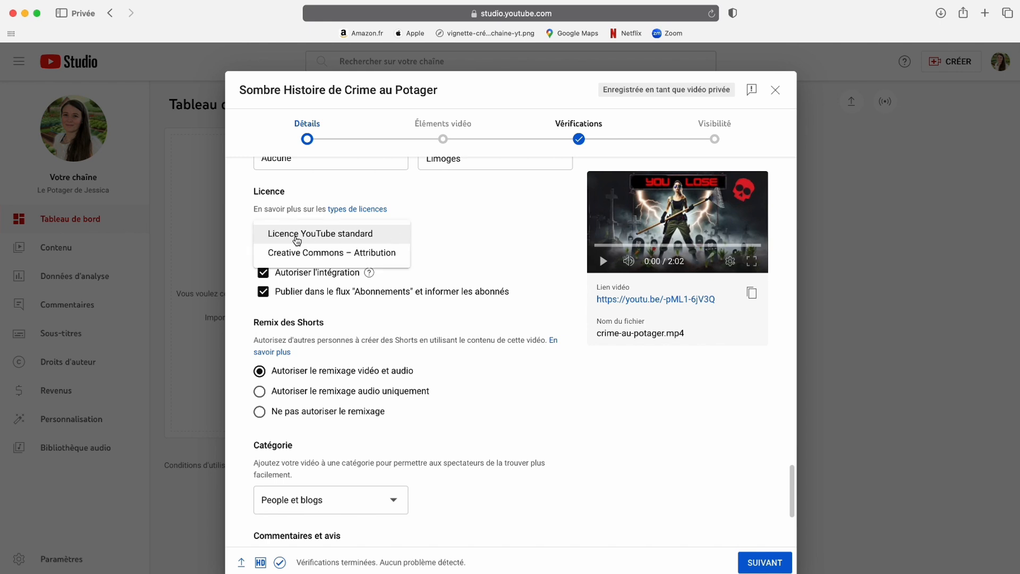
{"action": "left_click", "coordinate": [367, 233]}
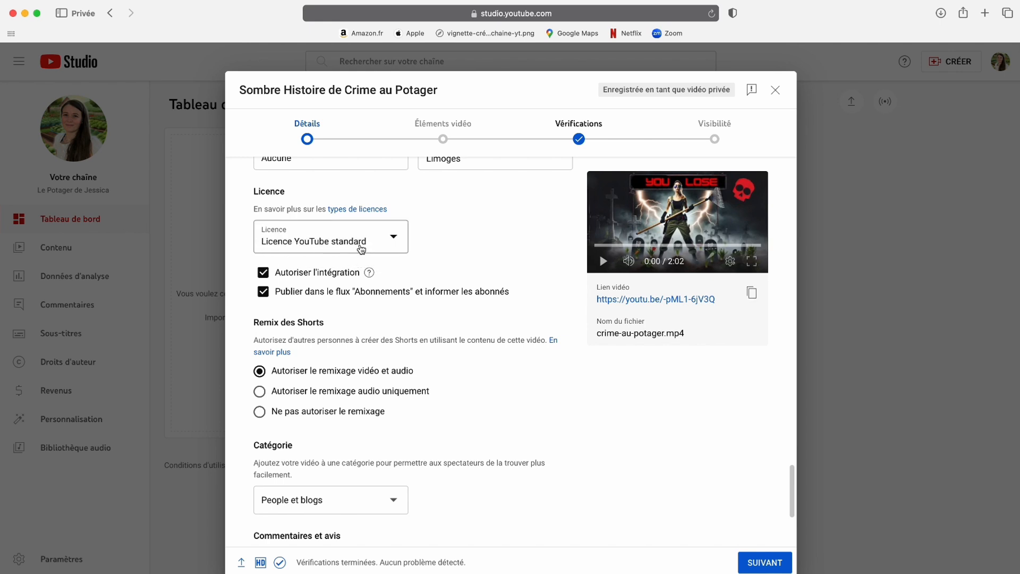
{"action": "scroll", "coordinate": [423, 253], "scroll_direction": "up", "scroll_amount": 1}
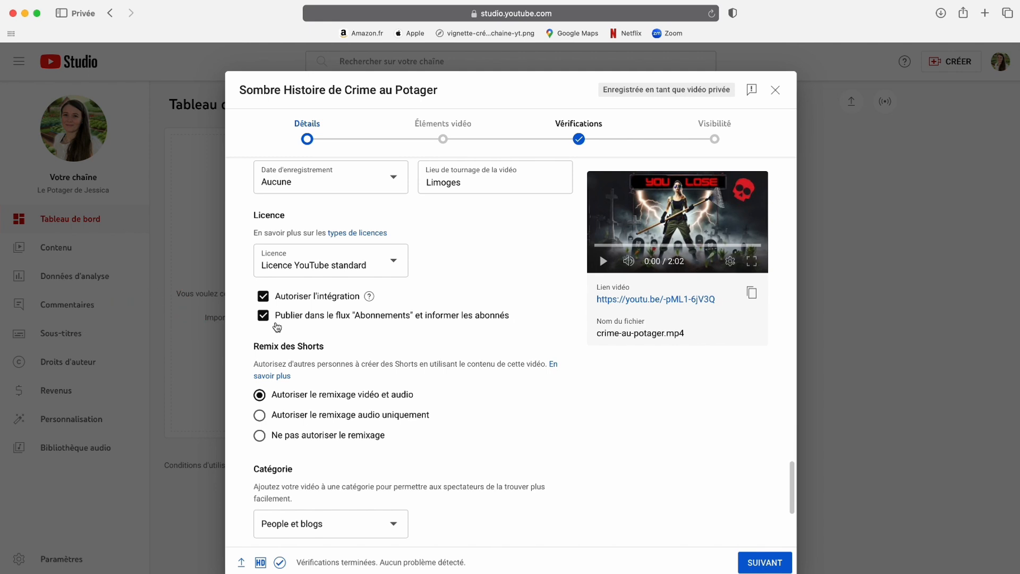
- Try audio-only remixing for Shorts and restore "Autoriser le remixage vidéo et audio"
{"action": "scroll", "coordinate": [277, 327], "scroll_direction": "down", "scroll_amount": 5}
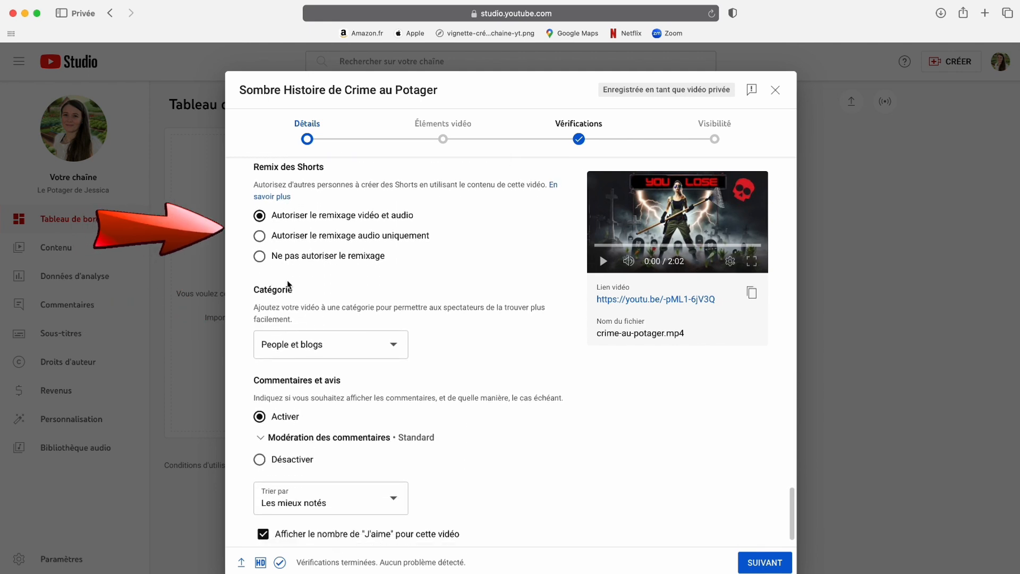
{"action": "scroll", "coordinate": [289, 284], "scroll_direction": "up", "scroll_amount": 1}
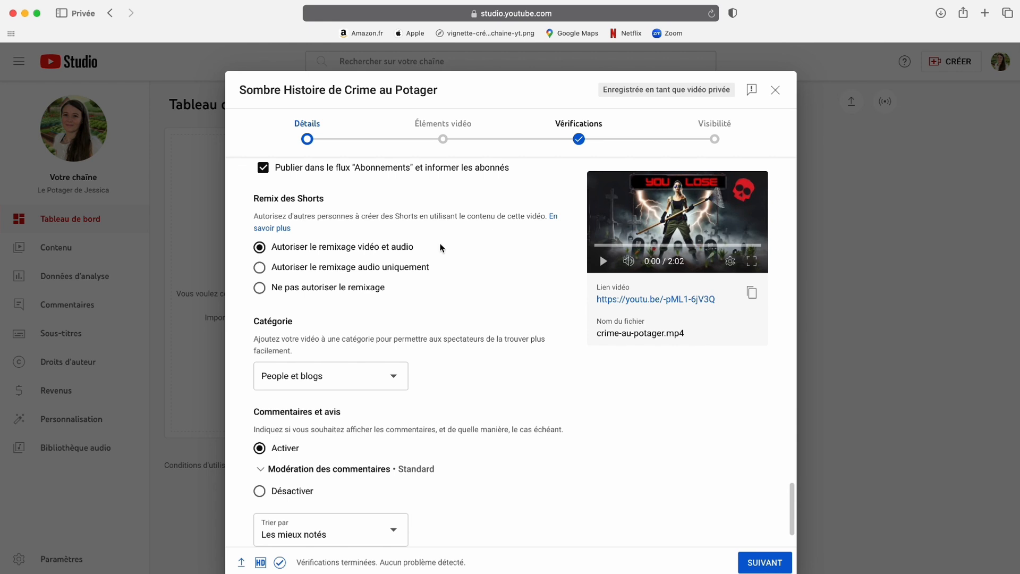
{"action": "left_click", "coordinate": [313, 270]}
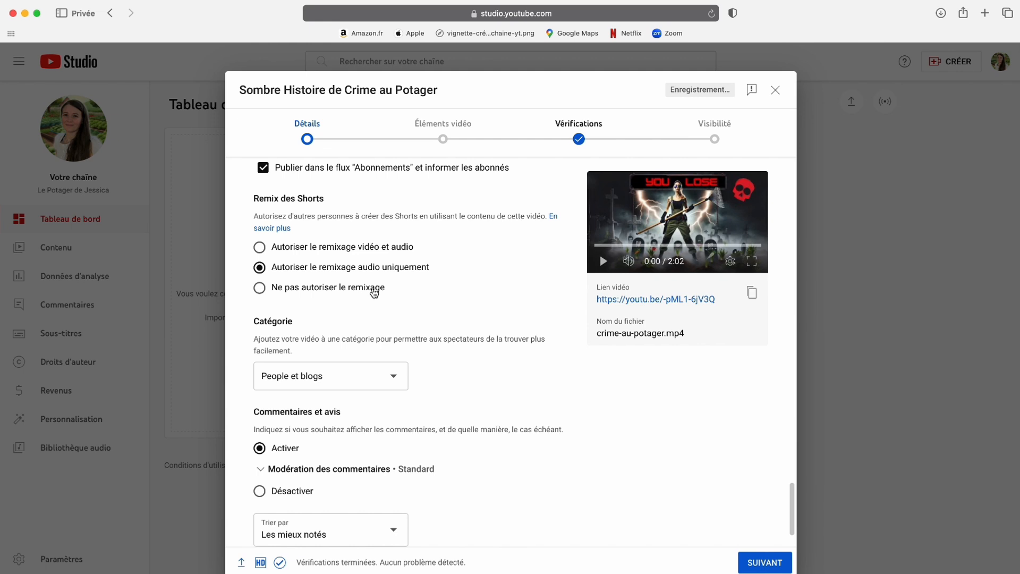
{"action": "left_click", "coordinate": [261, 249]}
- Set the video category to "Divertissement"
{"action": "scroll", "coordinate": [318, 306], "scroll_direction": "down", "scroll_amount": 2}
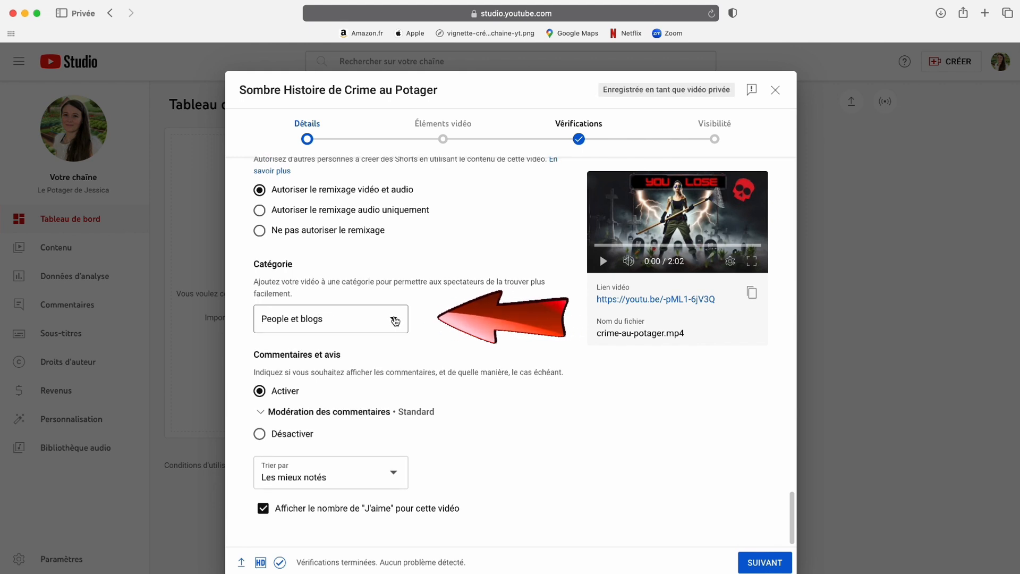
{"action": "left_click", "coordinate": [396, 320]}
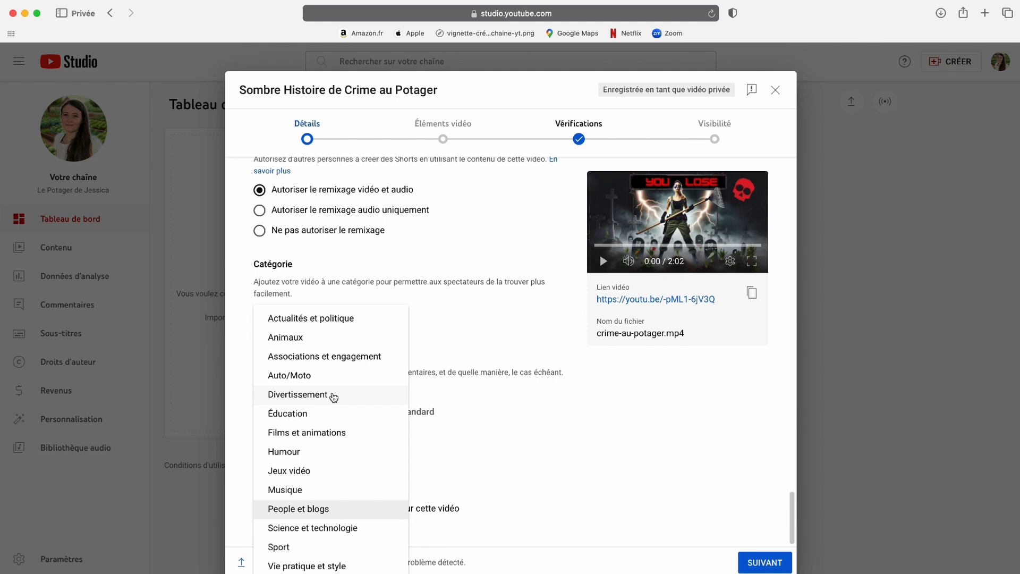
{"action": "left_click", "coordinate": [333, 397]}
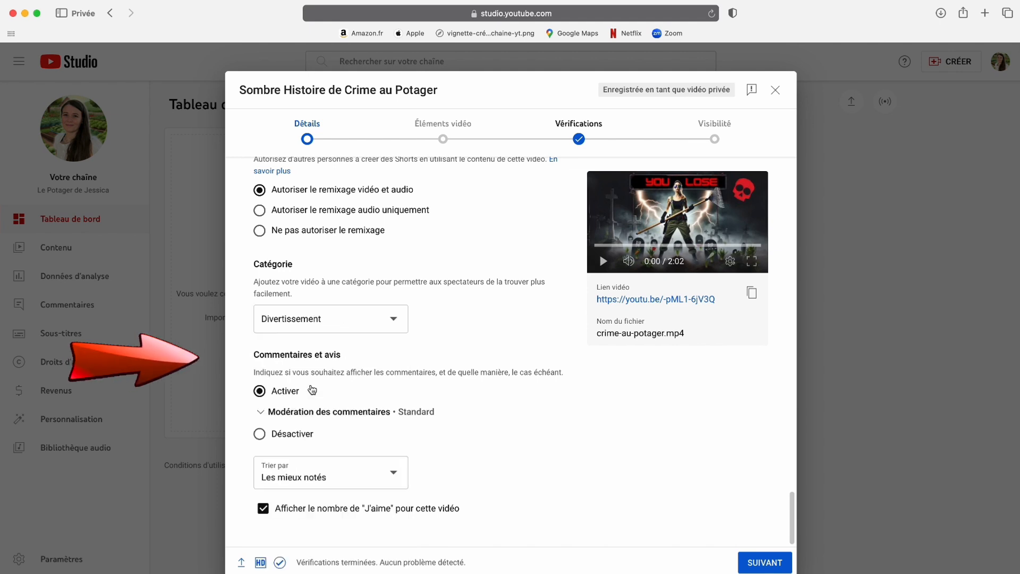
- Examine the comment moderation levels and the comment sorting choices, keeping "Standard" moderation and "Les mieux notés"
{"action": "left_click", "coordinate": [261, 412]}
{"action": "scroll", "coordinate": [450, 441], "scroll_direction": "down", "scroll_amount": 3}
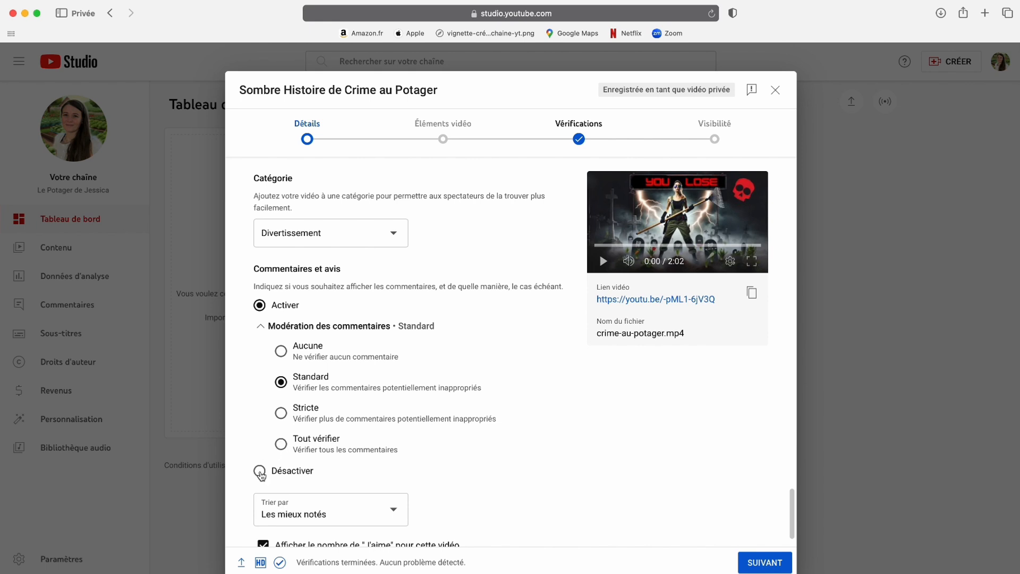
{"action": "scroll", "coordinate": [260, 475], "scroll_direction": "down", "scroll_amount": 1}
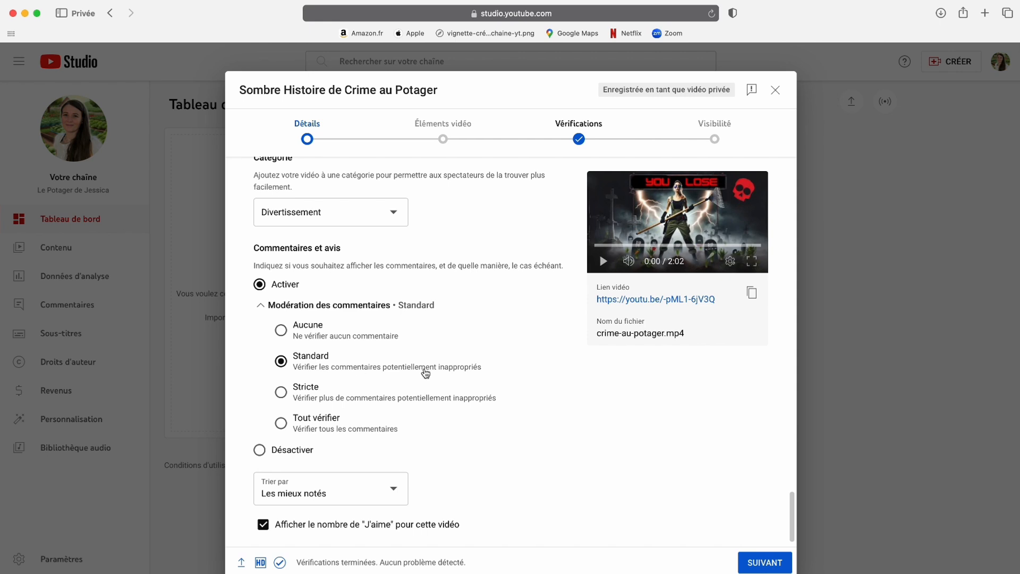
{"action": "scroll", "coordinate": [425, 373], "scroll_direction": "down", "scroll_amount": 1}
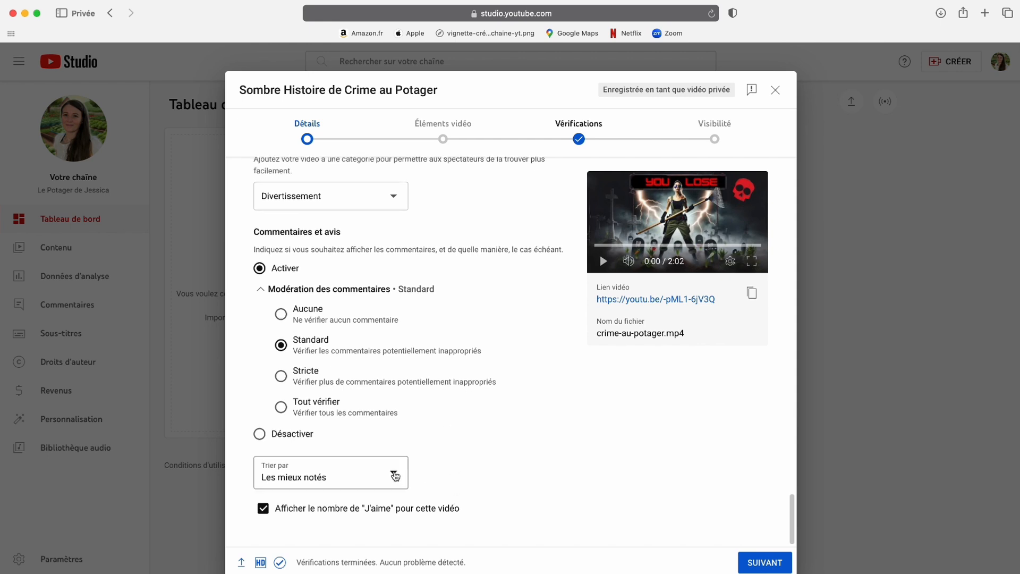
{"action": "left_click", "coordinate": [395, 475]}
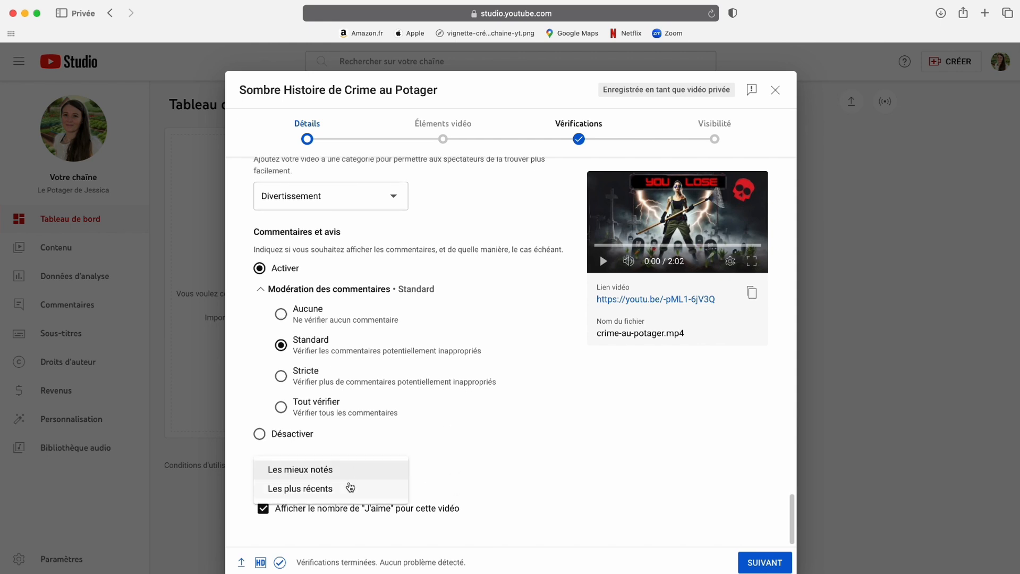
{"action": "left_click", "coordinate": [481, 458]}
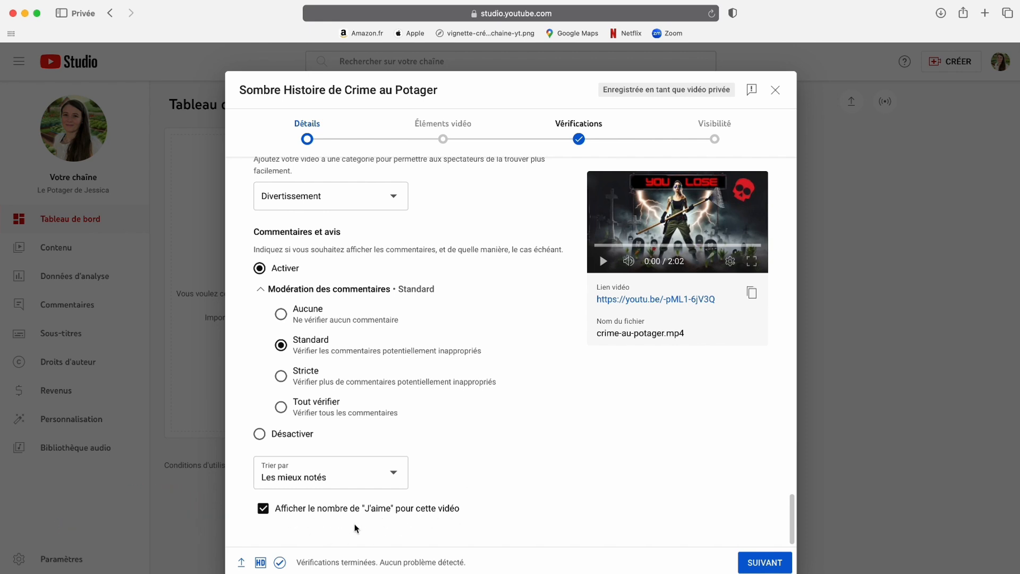
- Turn the display of the video's "J'aime" count off and back on
{"action": "left_click", "coordinate": [264, 511]}
{"action": "left_click", "coordinate": [264, 510]}
{"action": "mouse_move", "coordinate": [261, 563]}
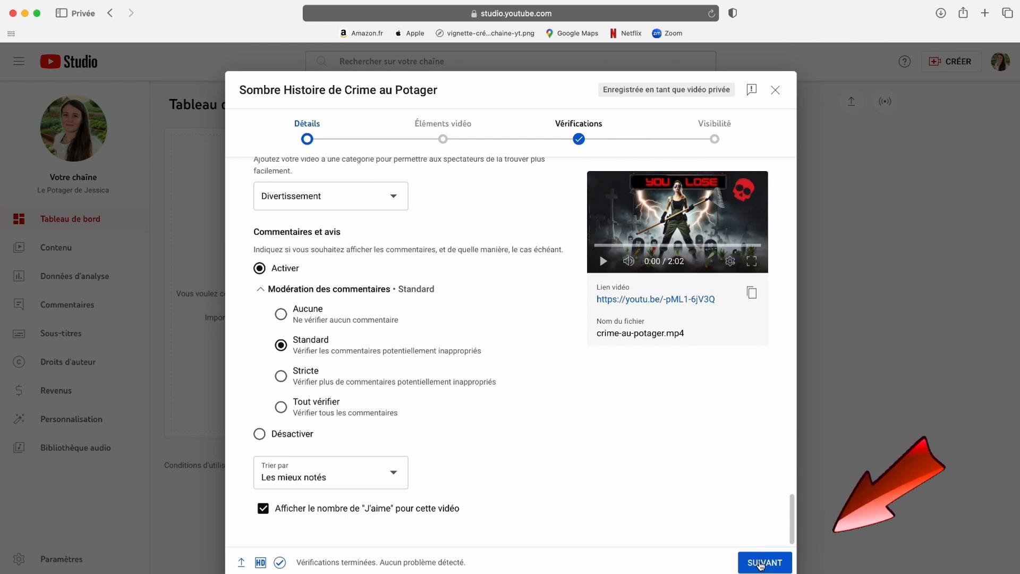
- Continue to the "Éléments vidéo" stage and add French subtitles to the video
{"action": "left_click", "coordinate": [760, 564]}
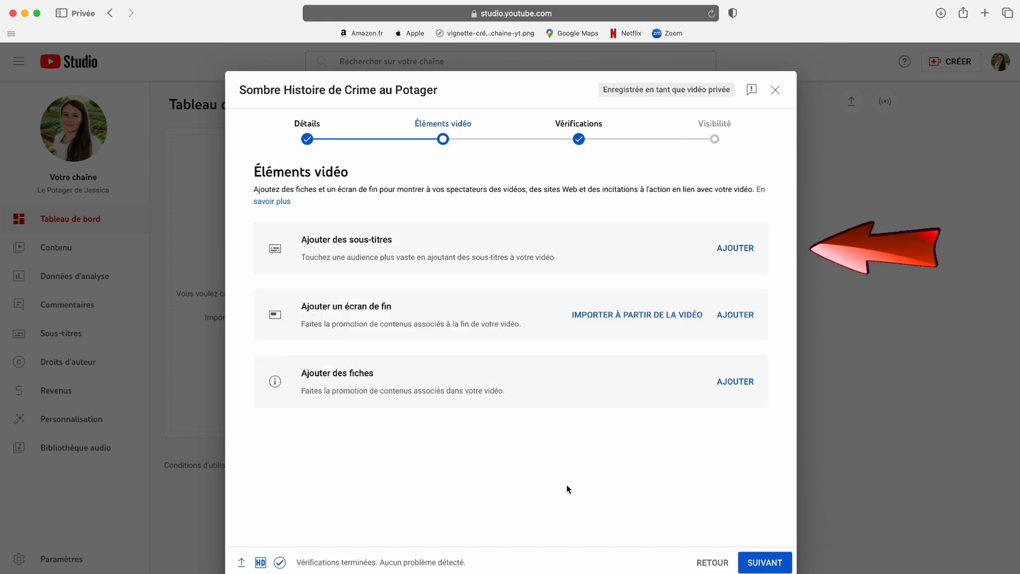
{"action": "left_click", "coordinate": [732, 253]}
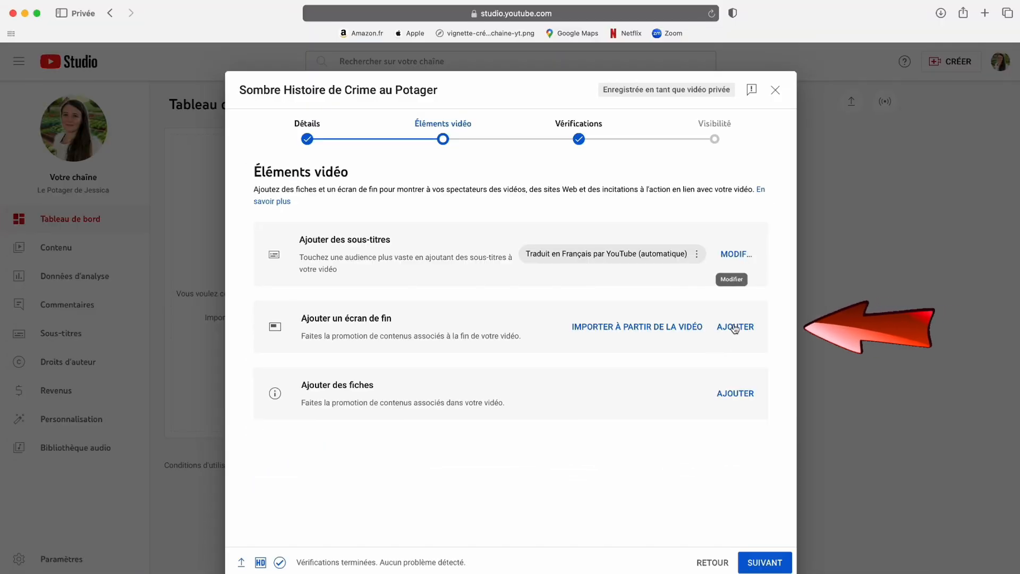
- Start an end screen for the video, review its templates and add a "S'abonner" element
{"action": "left_click", "coordinate": [734, 327]}
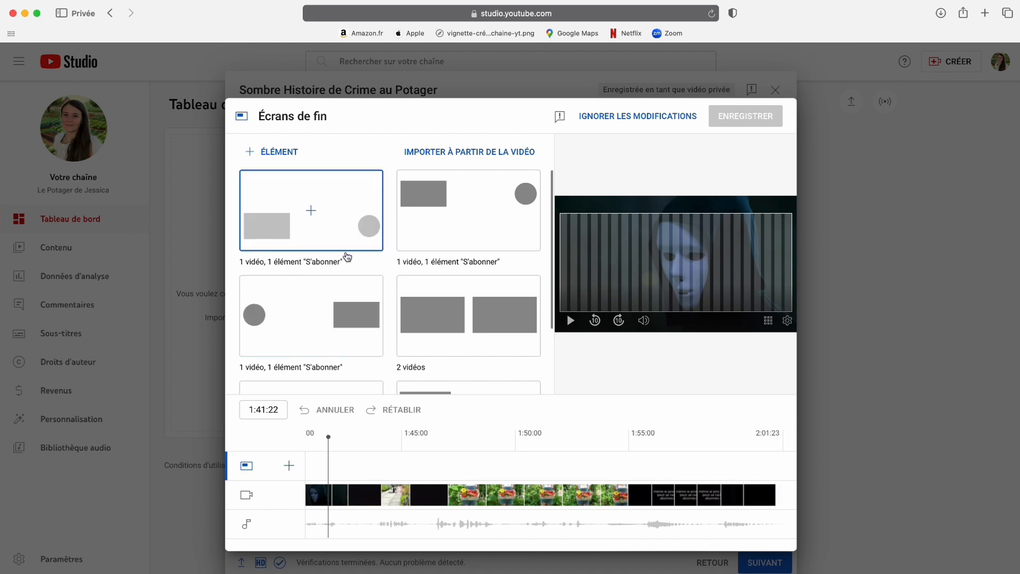
{"action": "scroll", "coordinate": [381, 227], "scroll_direction": "down", "scroll_amount": 3}
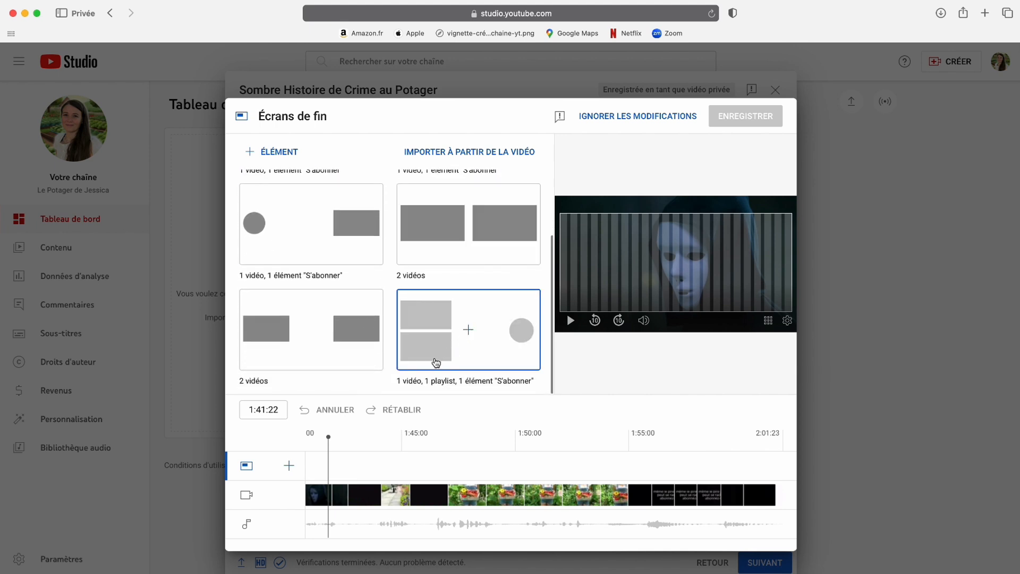
{"action": "scroll", "coordinate": [436, 363], "scroll_direction": "up", "scroll_amount": 3}
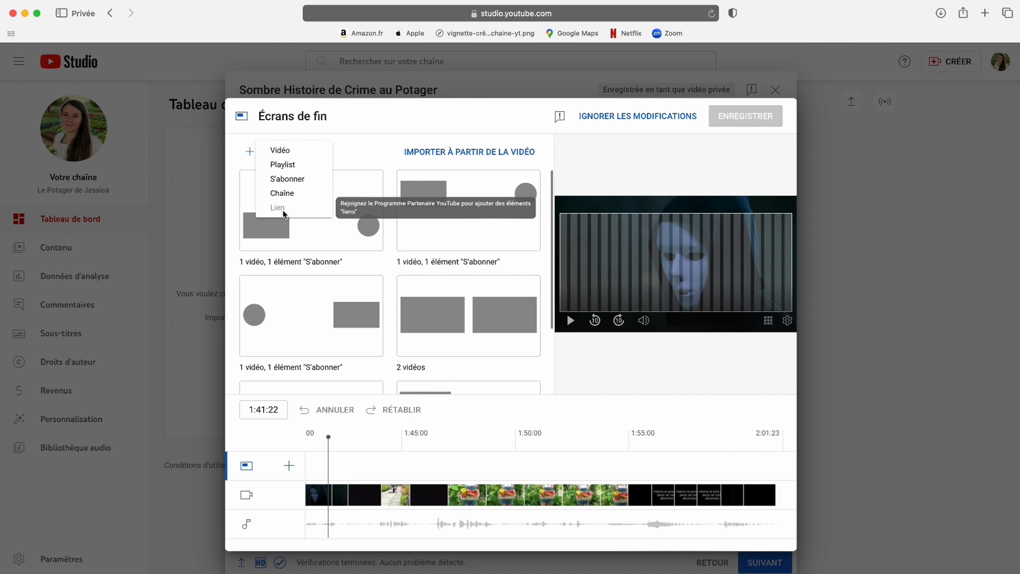
{"action": "left_click", "coordinate": [287, 179]}
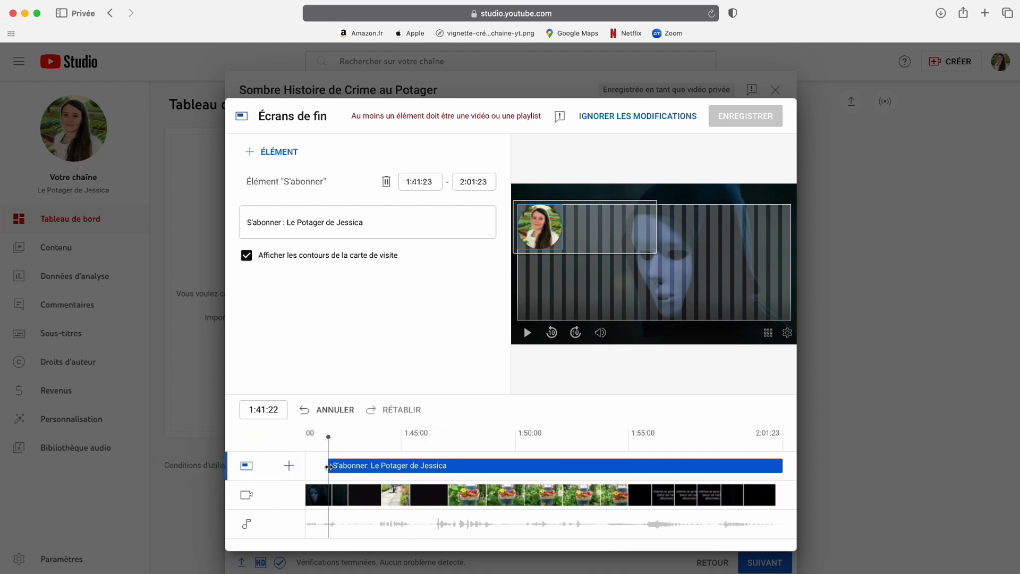
- Start the "S'abonner" element at 1:55:00 and move it to the lower-right corner of the video frame
{"action": "left_click_drag", "start_coordinate": [328, 466], "coordinate": [630, 484]}
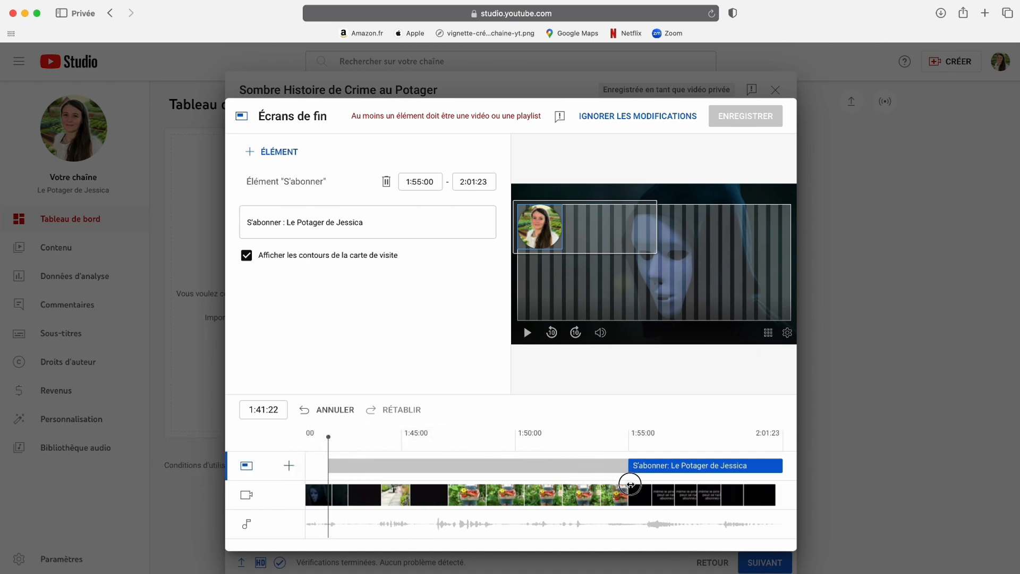
{"action": "left_click", "coordinate": [674, 433]}
{"action": "left_click_drag", "start_coordinate": [536, 224], "coordinate": [765, 310]}
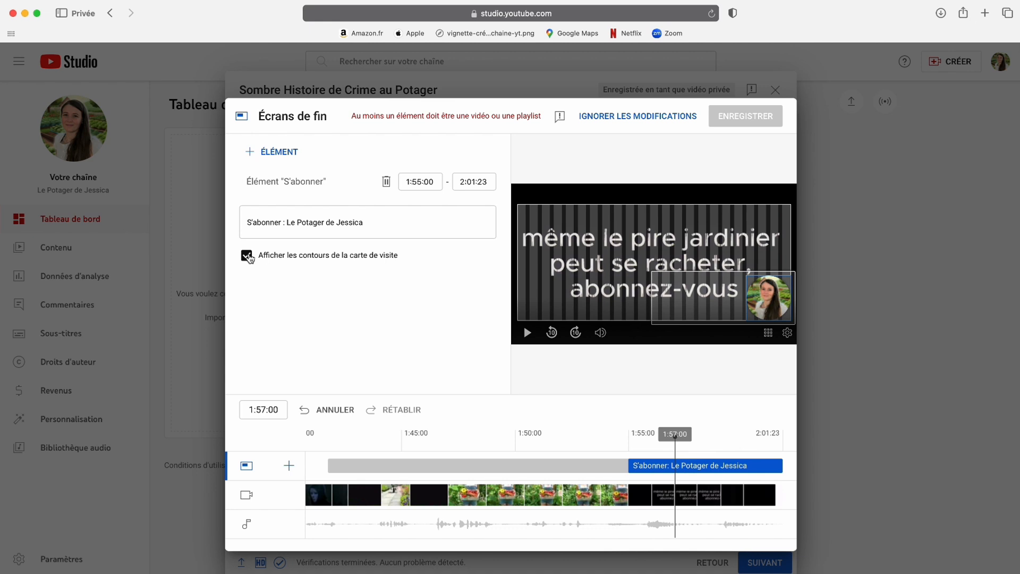
- Hide the card outlines of the "S'abonner" element and nudge it slightly left within the video frame
{"action": "left_click", "coordinate": [248, 256]}
{"action": "left_click_drag", "start_coordinate": [763, 307], "coordinate": [758, 307]}
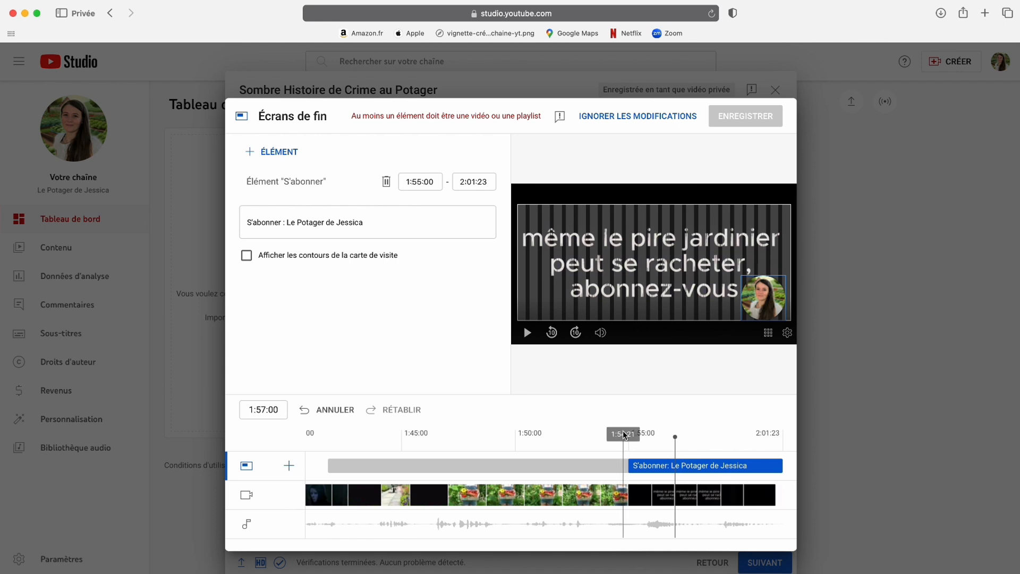
- Preview the frames around 1:55:00 and near the video's end to check when the "S'abonner" element appears
{"action": "left_click", "coordinate": [609, 434]}
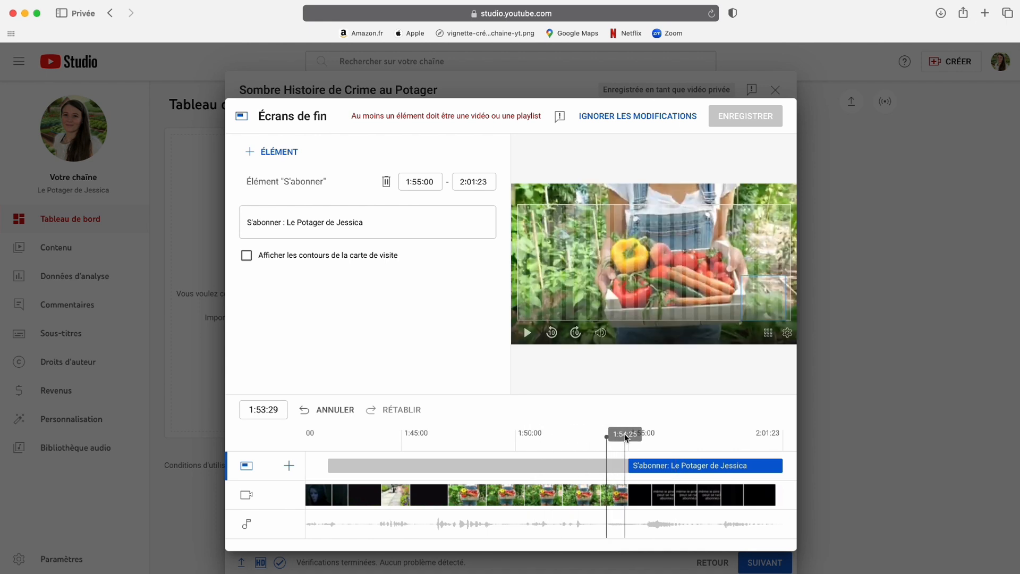
{"action": "left_click", "coordinate": [621, 435]}
{"action": "left_click", "coordinate": [640, 435]}
{"action": "left_click", "coordinate": [632, 435]}
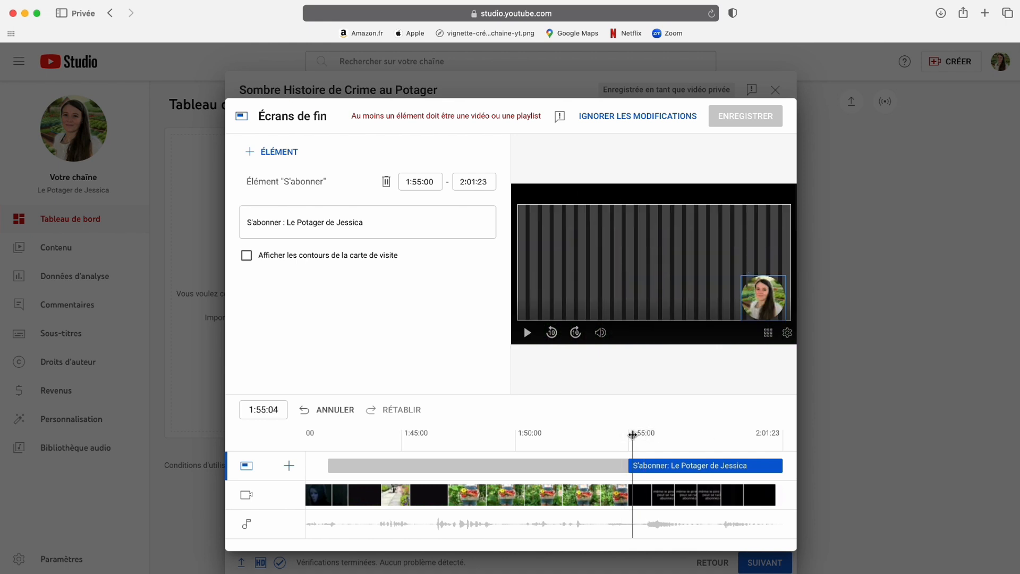
{"action": "left_click", "coordinate": [720, 437]}
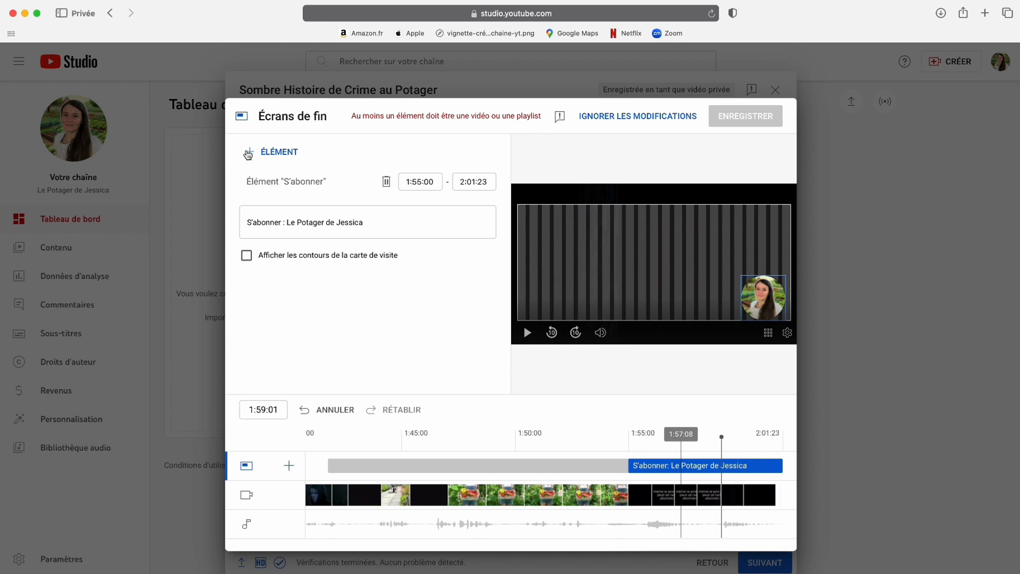
- Add a "Vidéo" element to the end screen, place it in the lower-left corner of the video frame and start it at 1:56:23
{"action": "left_click", "coordinate": [249, 154]}
{"action": "left_click", "coordinate": [260, 141]}
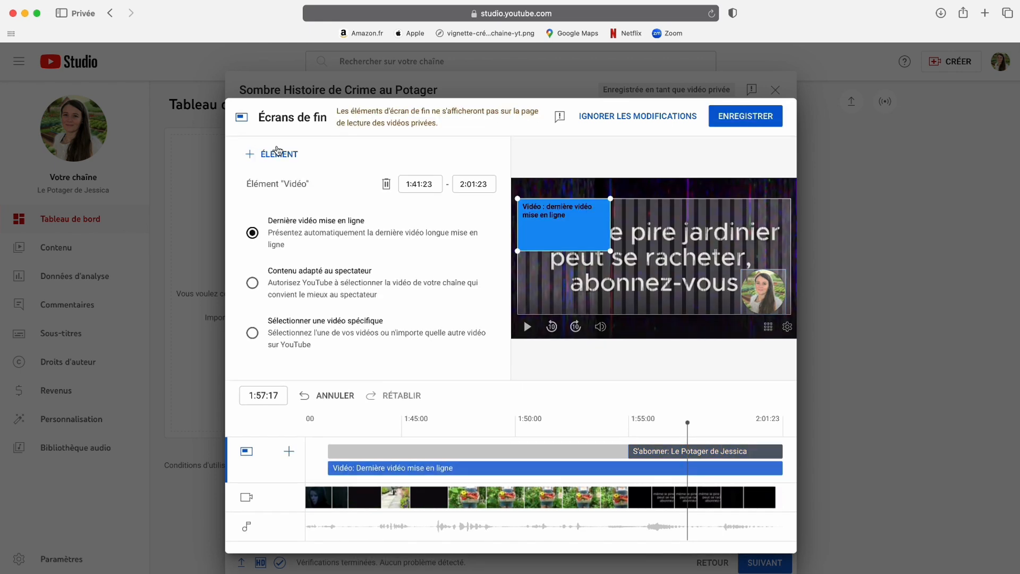
{"action": "left_click_drag", "start_coordinate": [531, 219], "coordinate": [545, 304]}
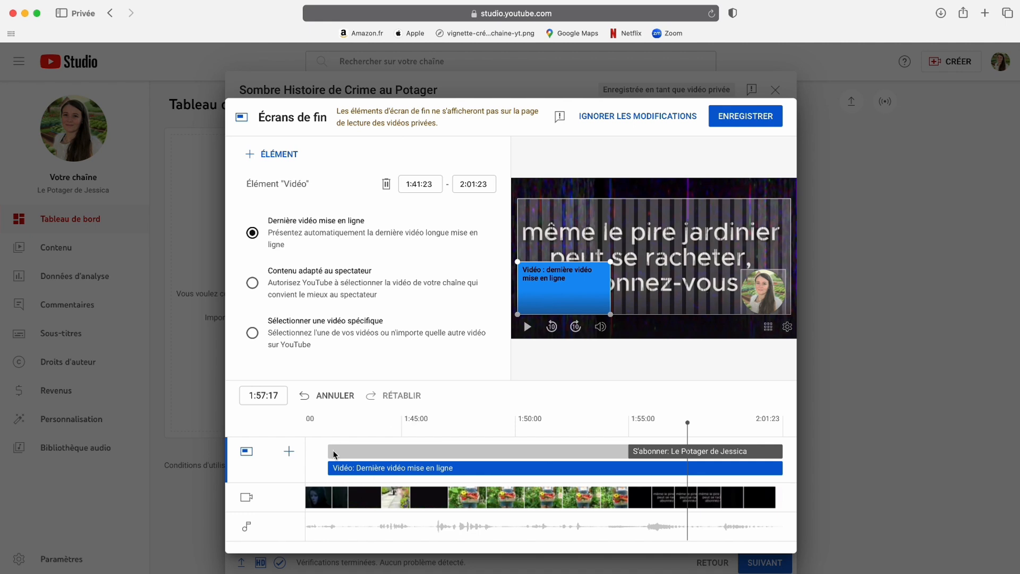
{"action": "left_click_drag", "start_coordinate": [328, 467], "coordinate": [669, 468]}
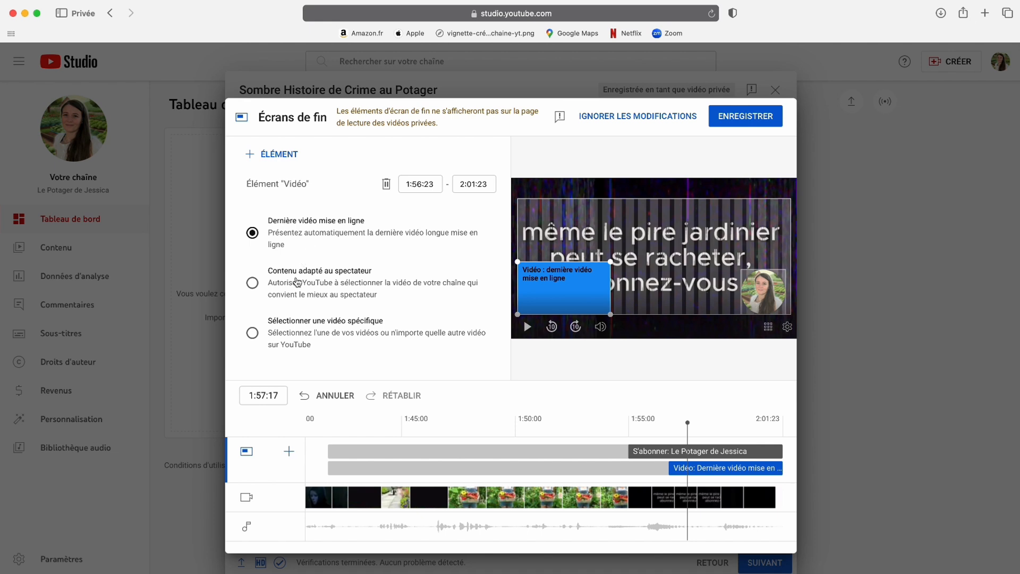
- Link the video element to another creator's video "Comment être à l'aise en VIDEO ?", then discard the end screen changes
{"action": "left_click", "coordinate": [307, 298]}
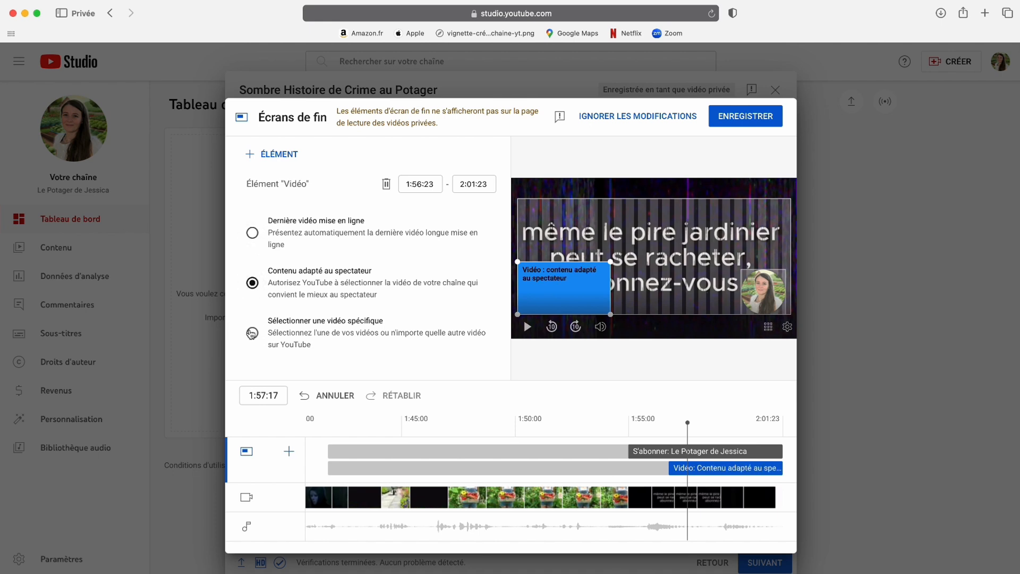
{"action": "left_click", "coordinate": [252, 333]}
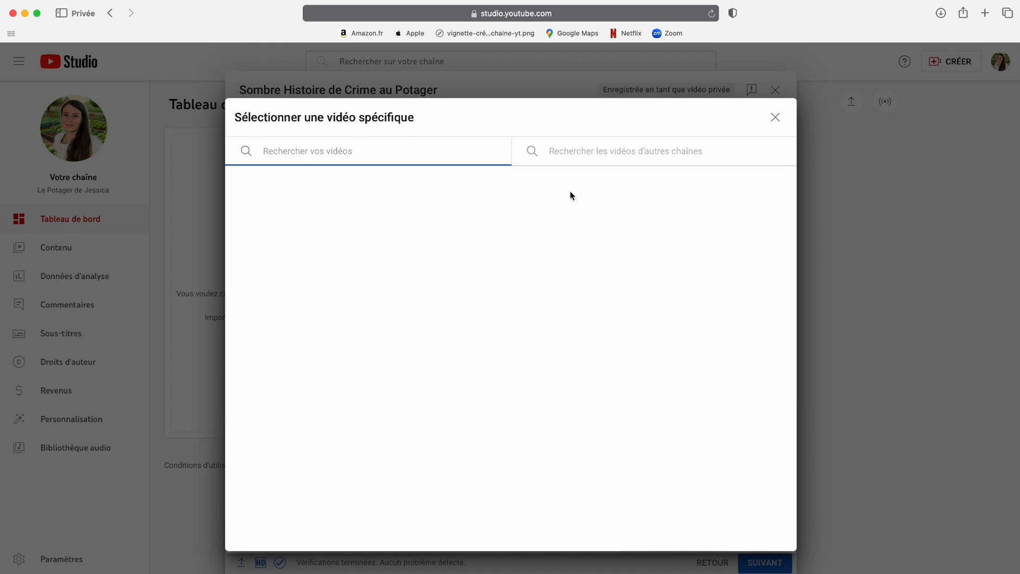
{"action": "left_click", "coordinate": [579, 153]}
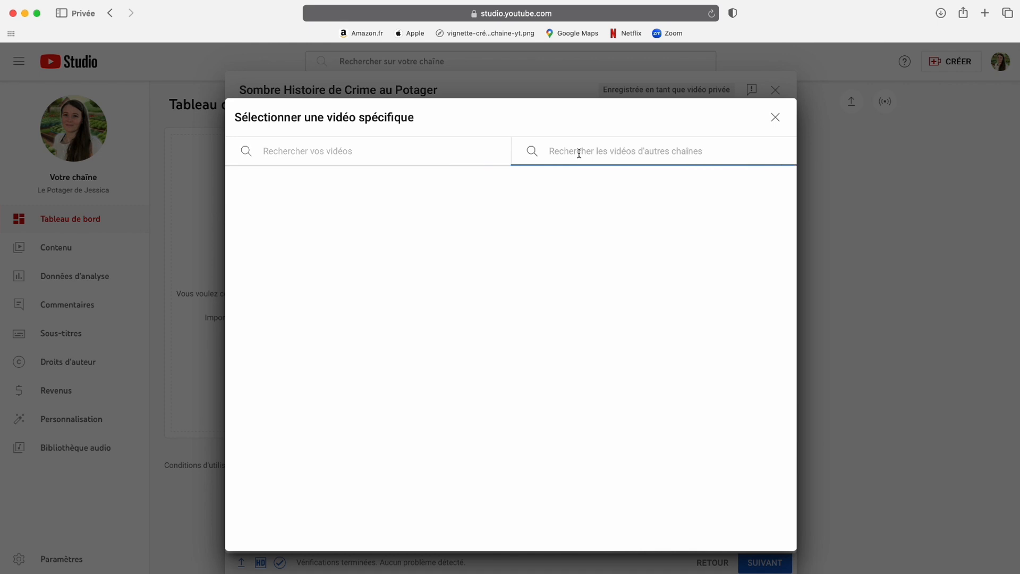
{"action": "type", "text": "david komsi"}
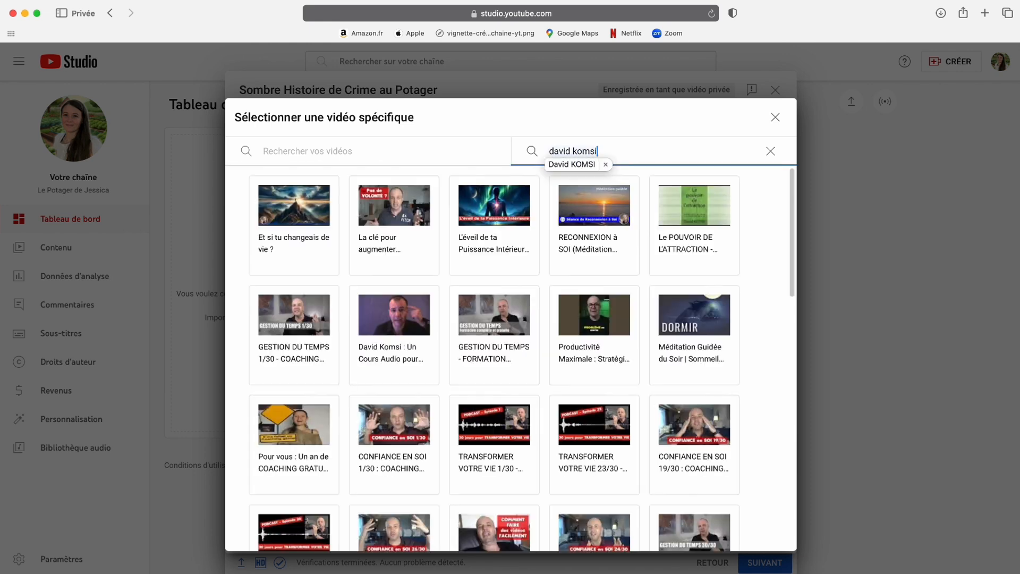
{"action": "scroll", "coordinate": [405, 383], "scroll_direction": "down", "scroll_amount": 4}
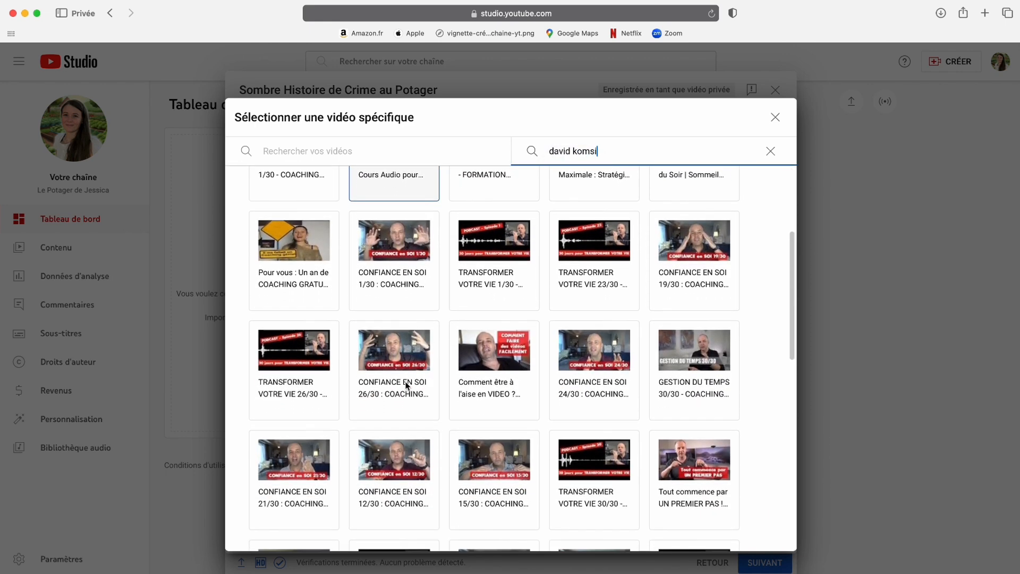
{"action": "scroll", "coordinate": [407, 385], "scroll_direction": "down", "scroll_amount": 1}
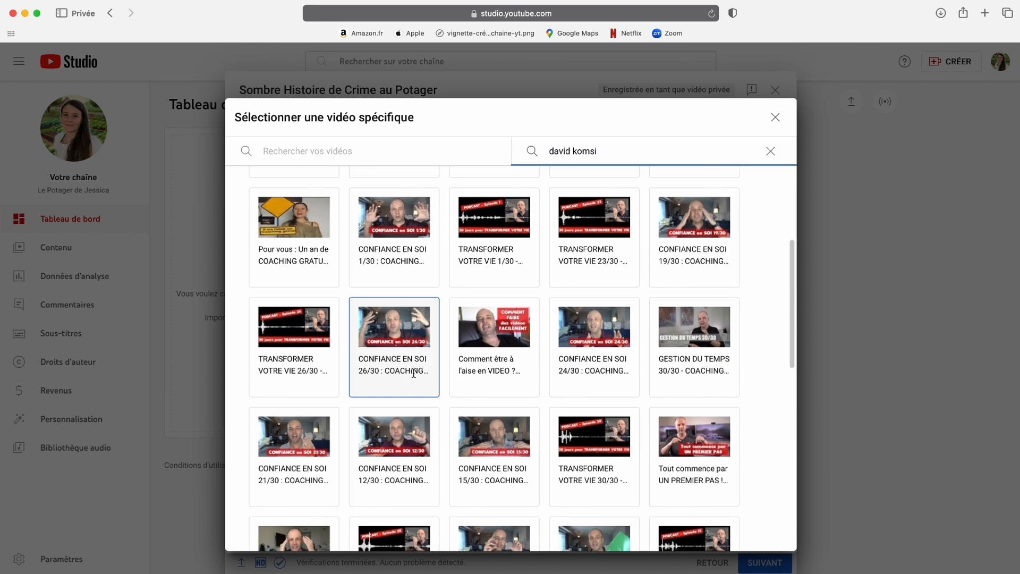
{"action": "left_click", "coordinate": [468, 327]}
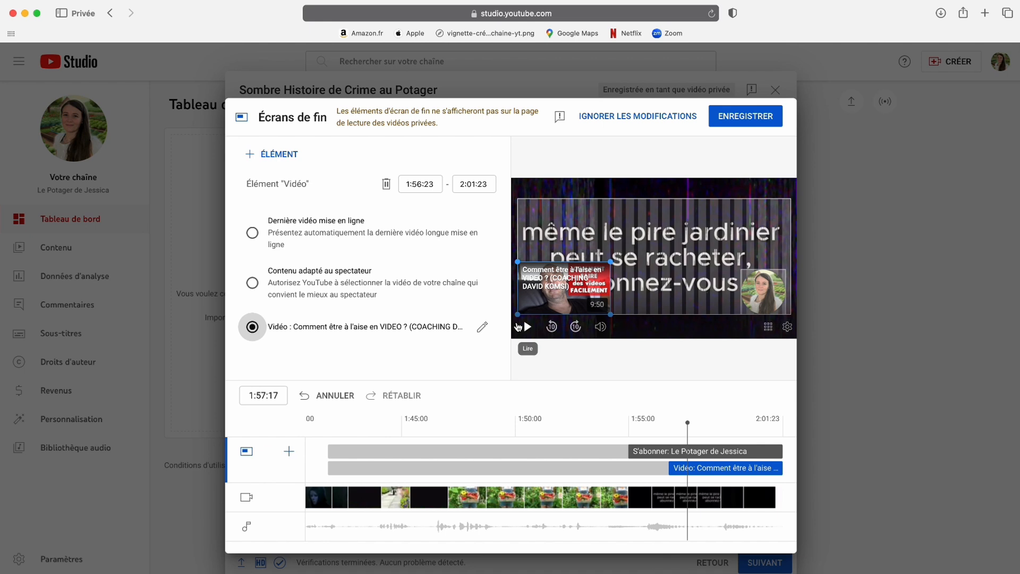
{"action": "left_click", "coordinate": [624, 123]}
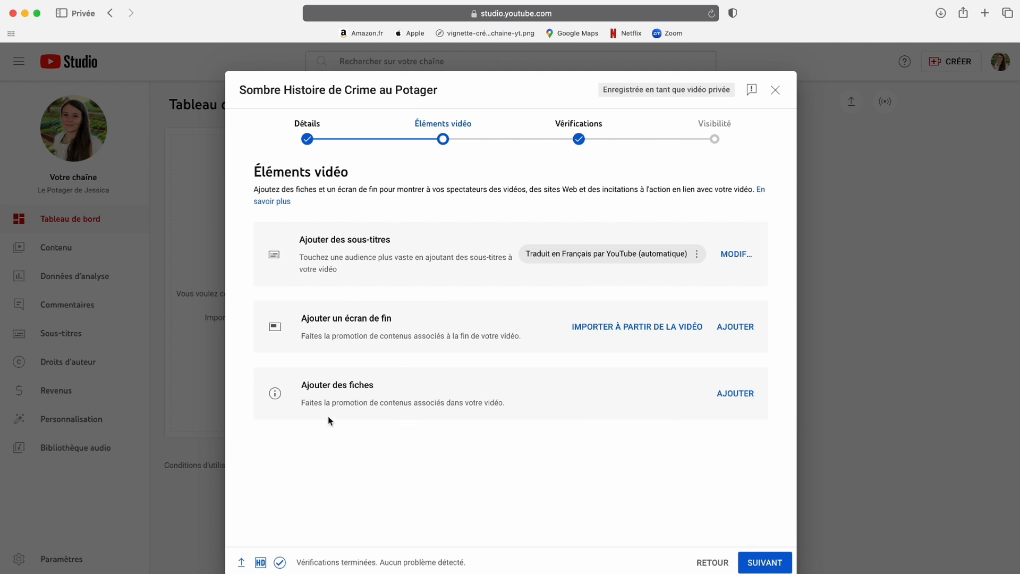
- Add a video card linking to "Comment créer sa Chaîne YouTube en 2024 - TUTO", found by searching other channels for "Les expérimentateurs libres"
{"action": "left_click", "coordinate": [731, 393]}
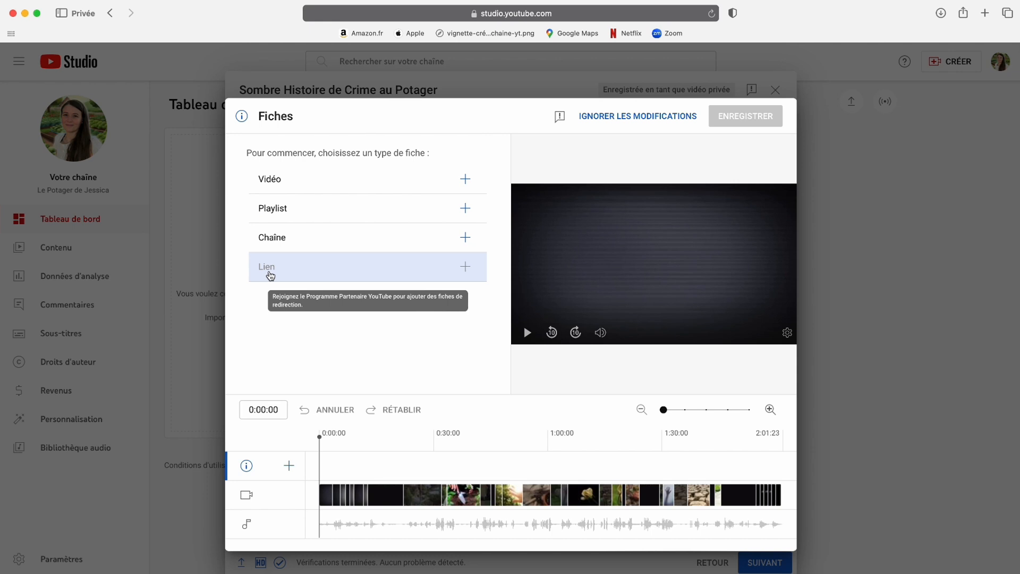
{"action": "left_click", "coordinate": [276, 180]}
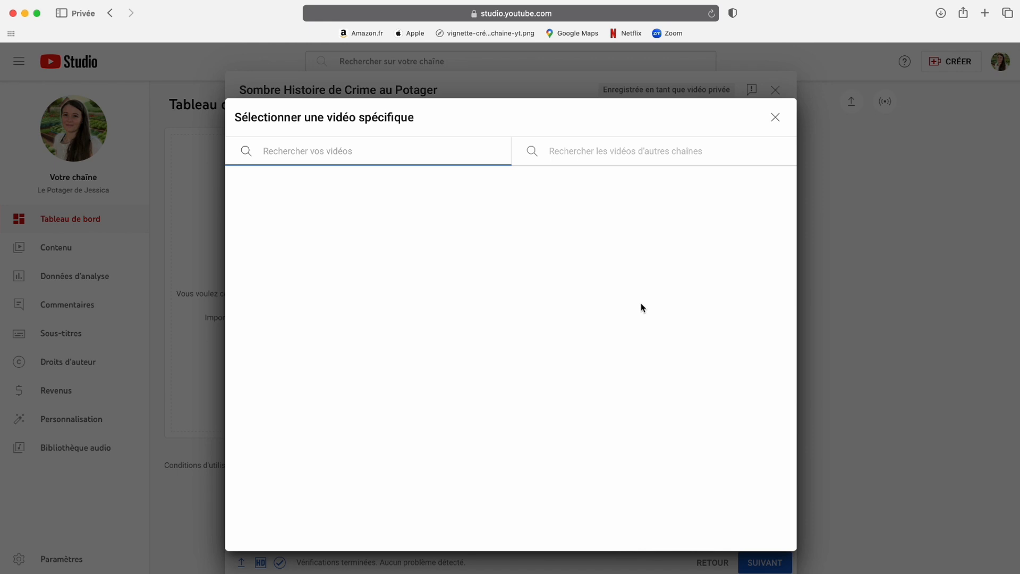
{"action": "left_click", "coordinate": [687, 151]}
{"action": "type", "text": "Les expérimentateurs libres"}
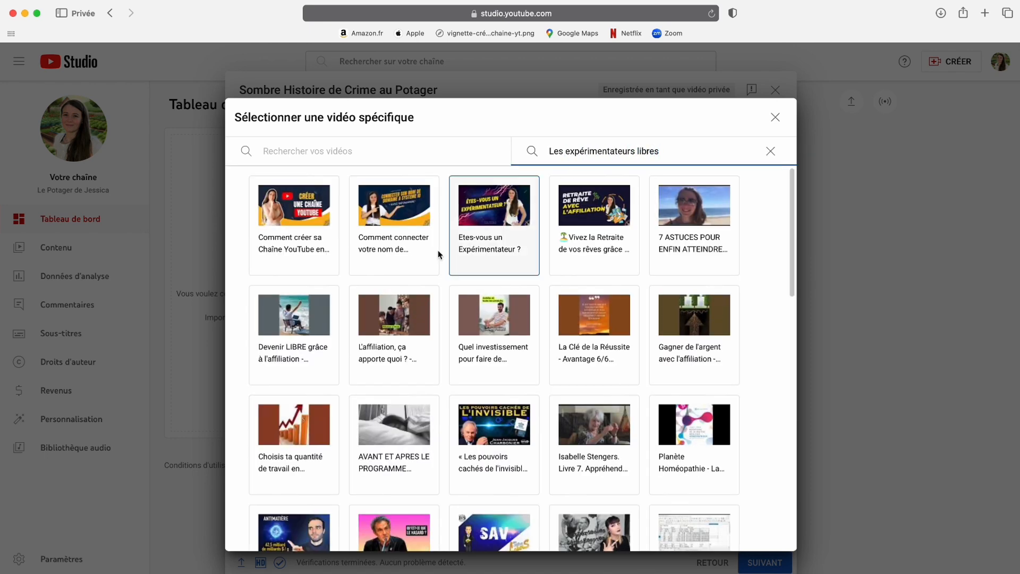
{"action": "left_click", "coordinate": [291, 214]}
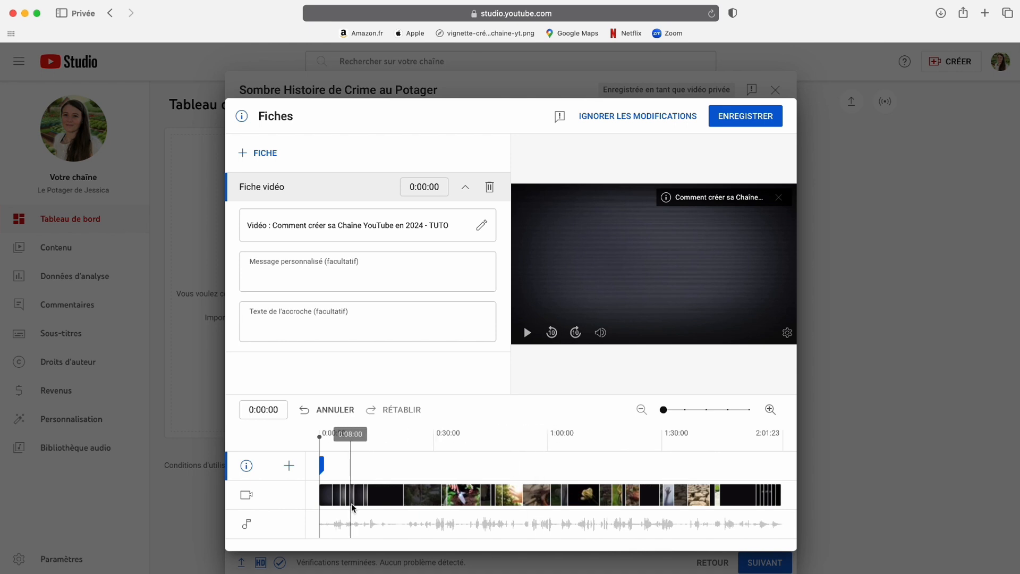
- Move the video card to 0:16:17 on the timeline, then discard the card changes
{"action": "left_click", "coordinate": [447, 461]}
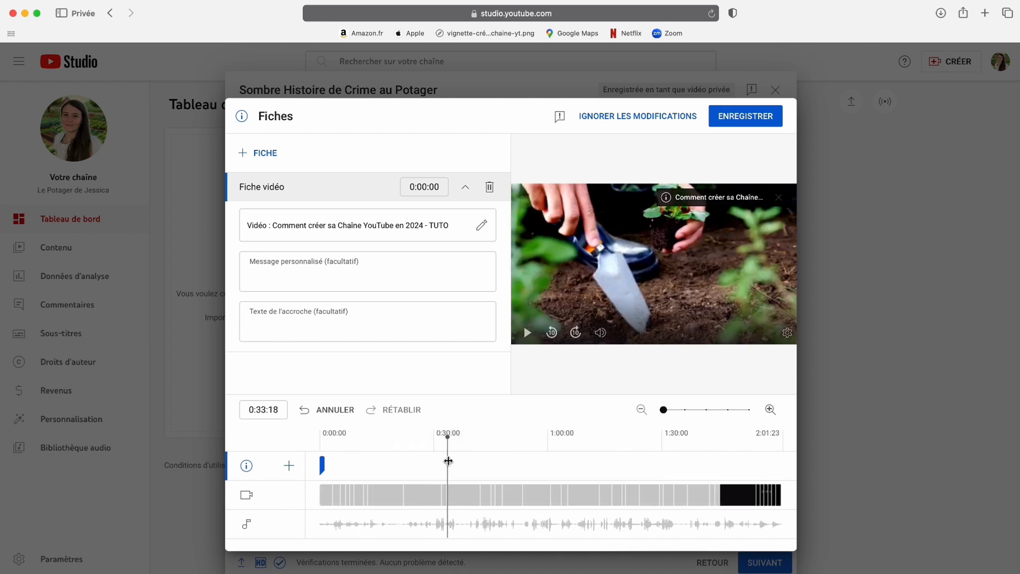
{"action": "mouse_move", "coordinate": [322, 465]}
{"action": "left_mouse_down"}
{"action": "mouse_move", "coordinate": [451, 464]}
{"action": "mouse_move", "coordinate": [405, 466]}
{"action": "left_mouse_up"}
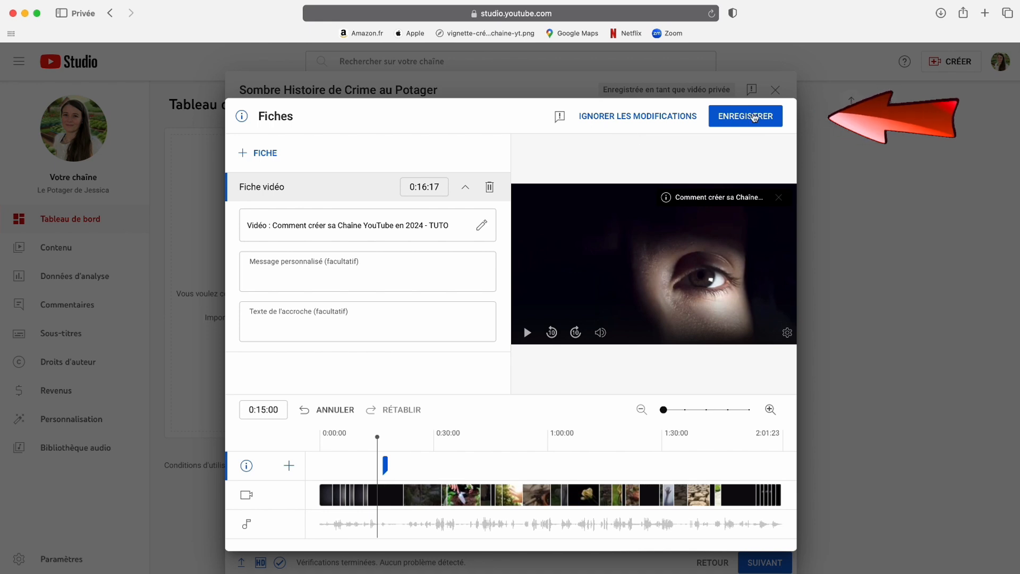
{"action": "left_click", "coordinate": [644, 121]}
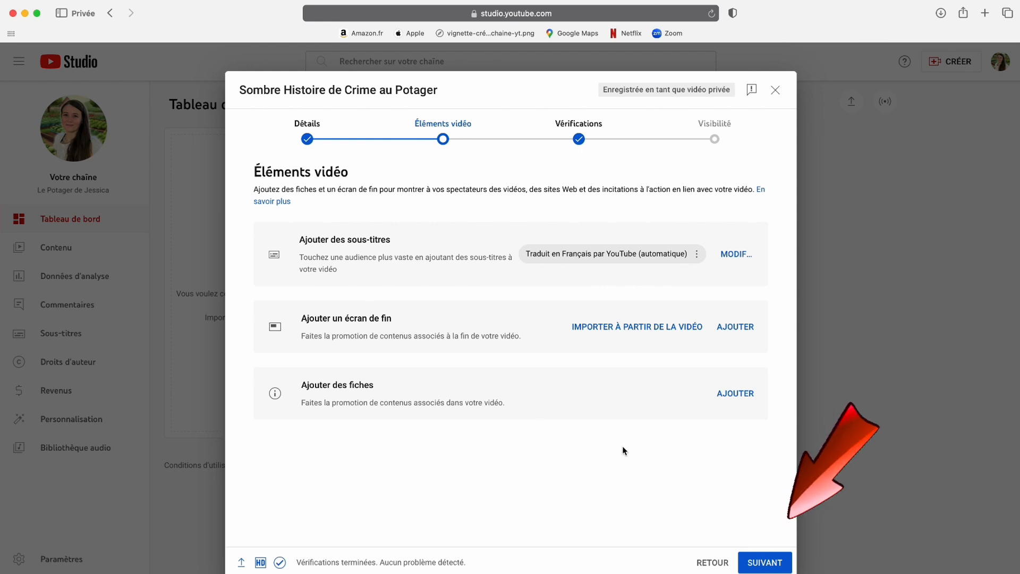
- Continue through the "Vérifications" stage to the "Visibilité" stage
{"action": "left_click", "coordinate": [764, 565]}
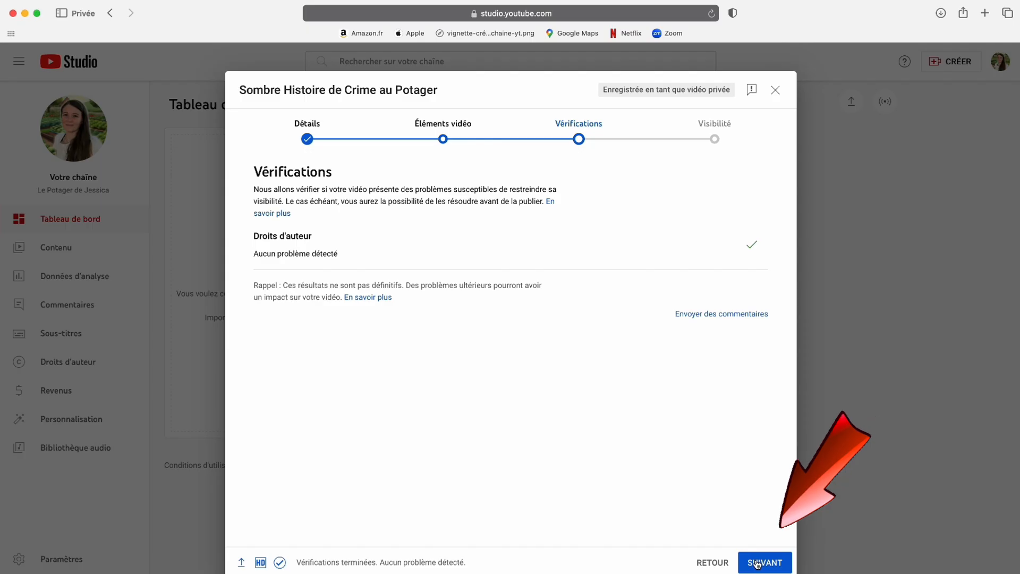
{"action": "left_click", "coordinate": [757, 563]}
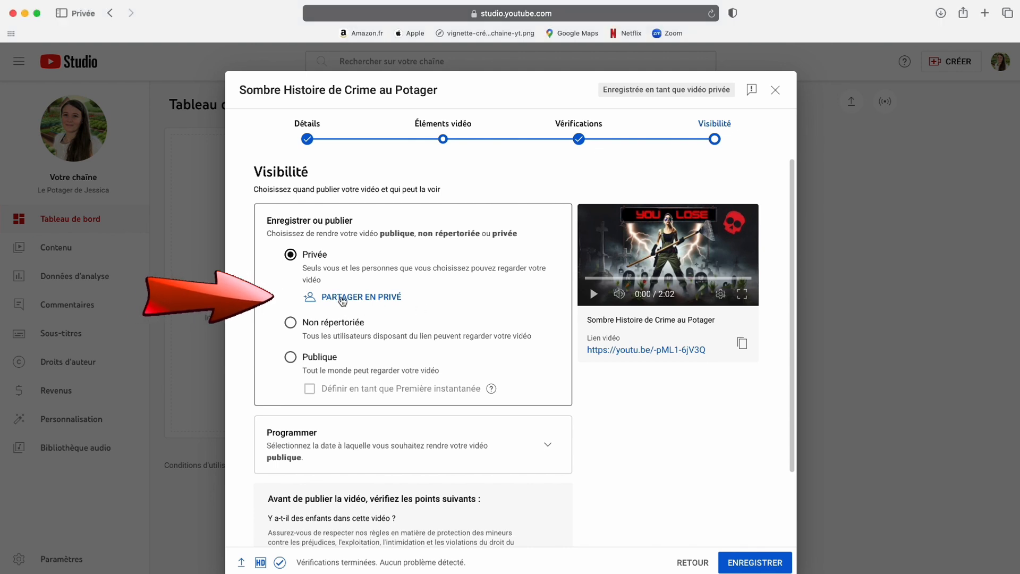
{"action": "left_click", "coordinate": [343, 299]}
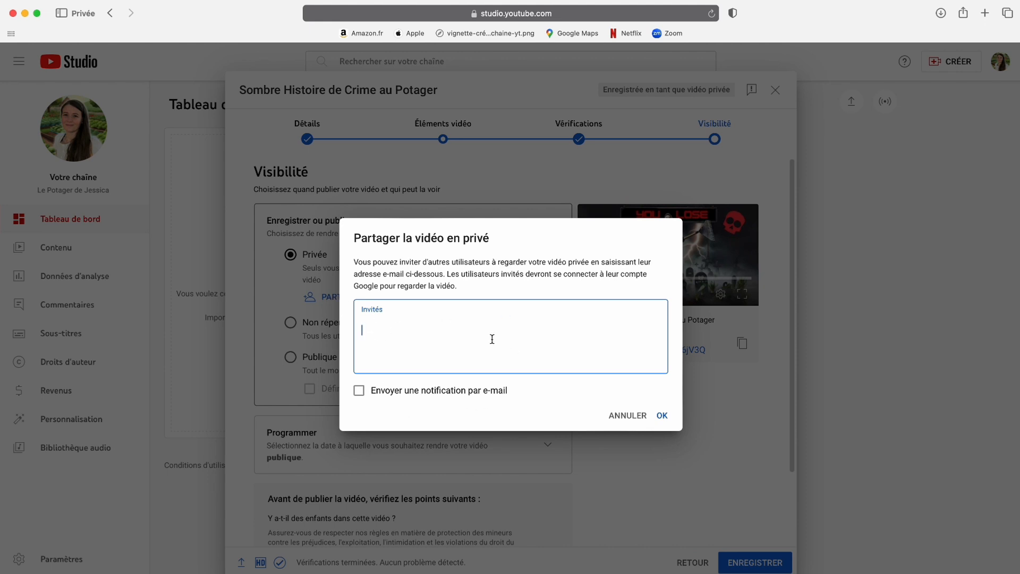
{"action": "left_click", "coordinate": [360, 392]}
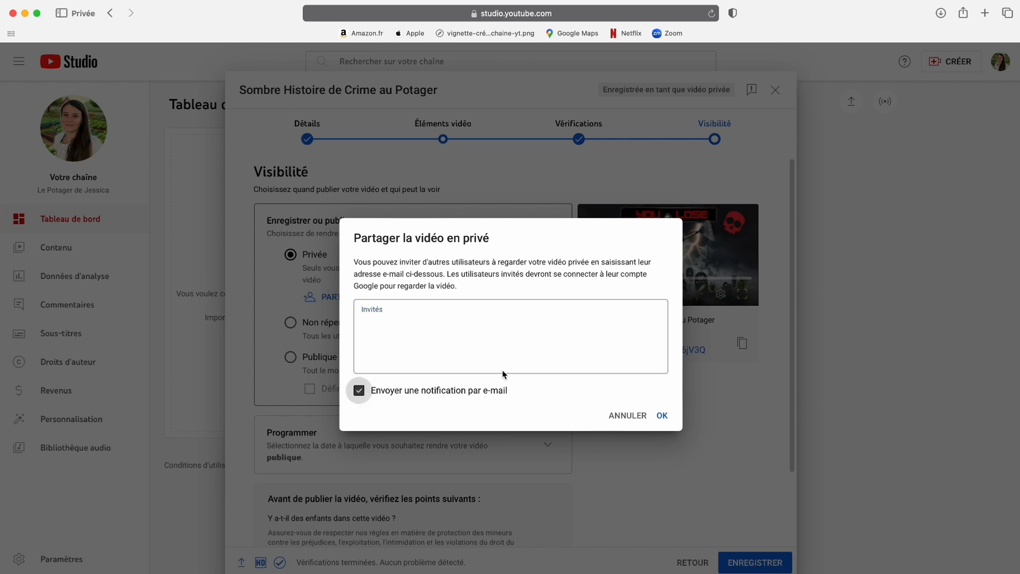
{"action": "left_click", "coordinate": [634, 419]}
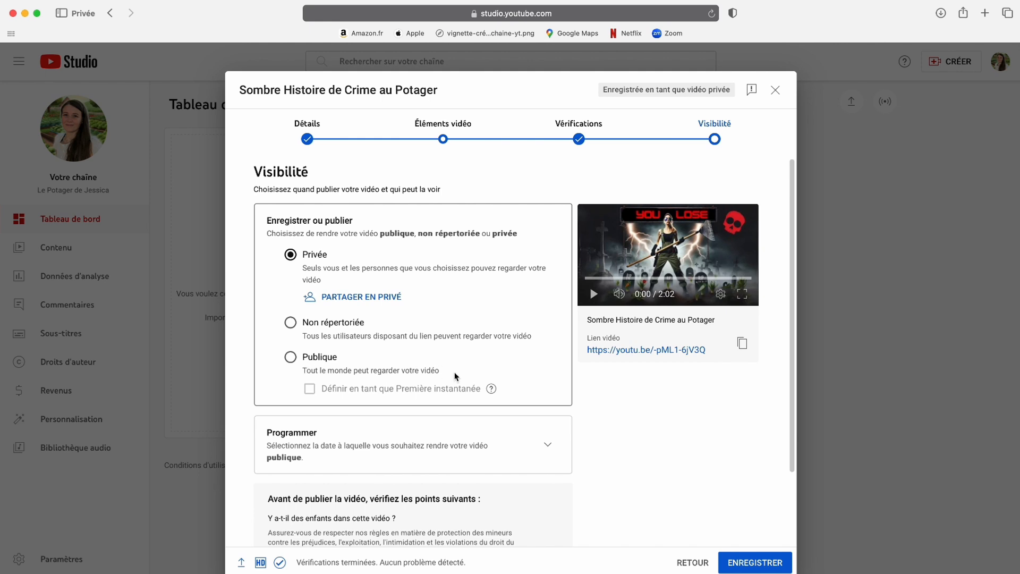
- Set the video's visibility to "Publique" and try the "Définir en tant que Première instantanée" option, leaving it off
{"action": "left_click", "coordinate": [305, 357]}
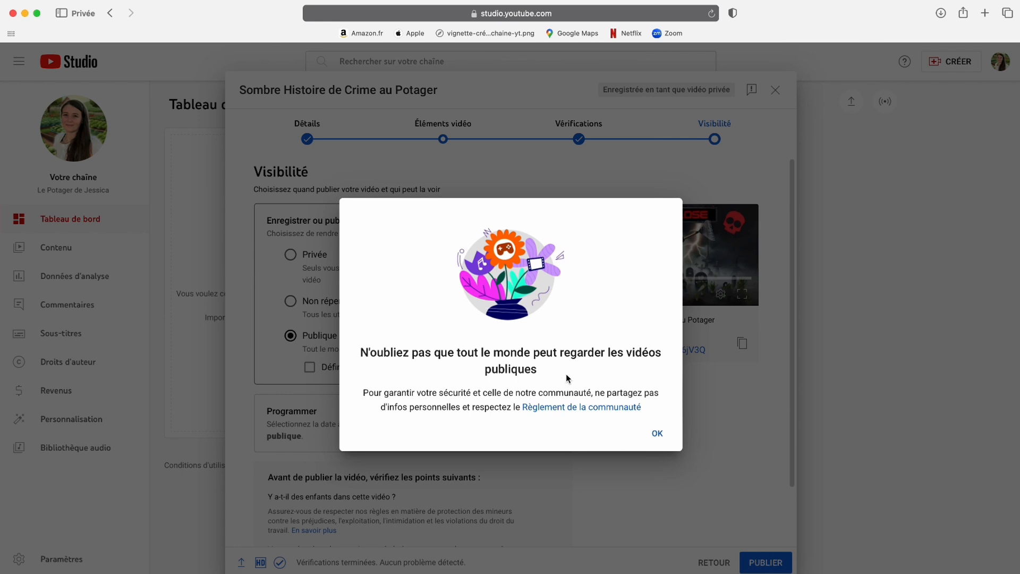
{"action": "left_click", "coordinate": [658, 434]}
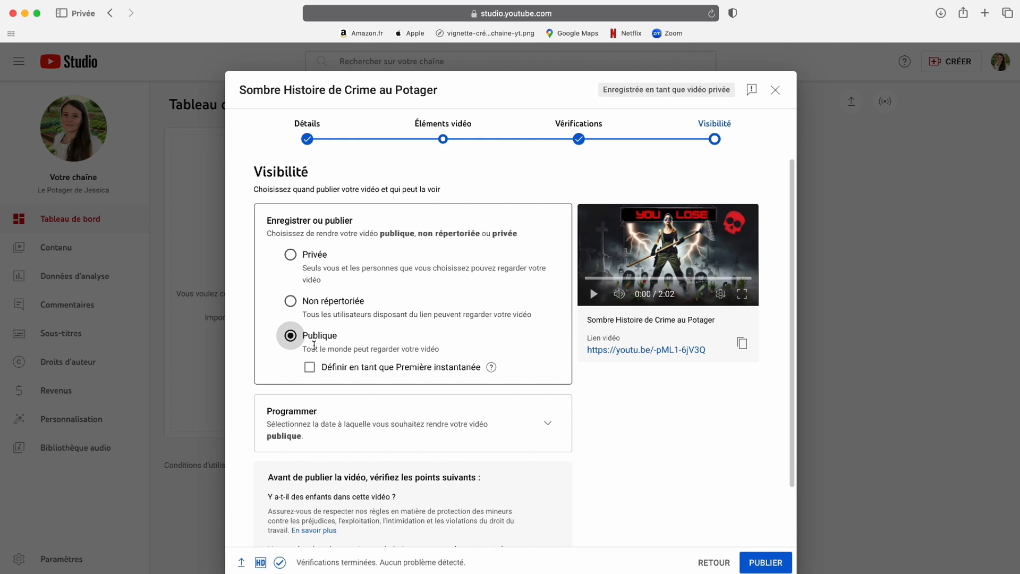
{"action": "scroll", "coordinate": [431, 359], "scroll_direction": "down", "scroll_amount": 1}
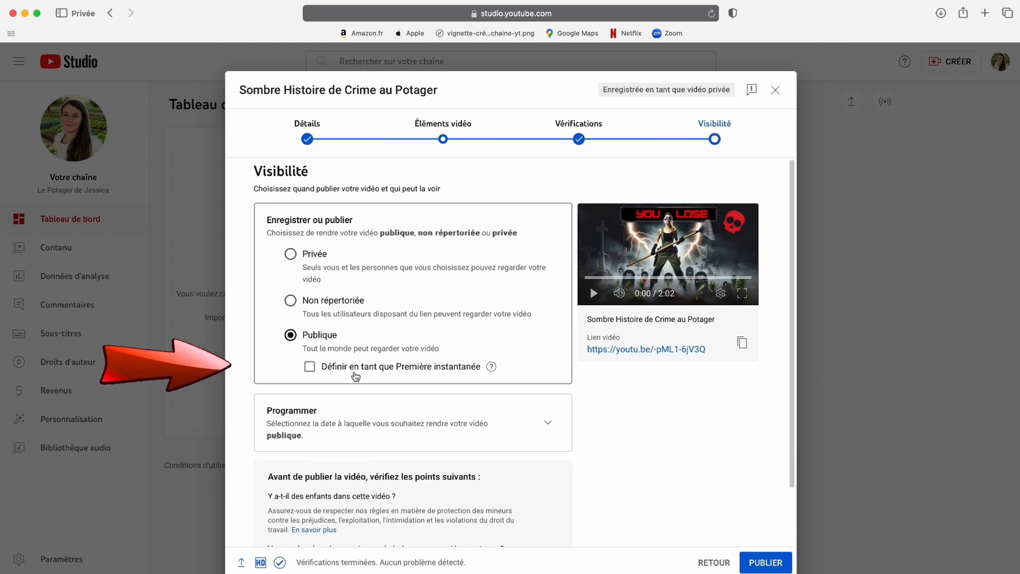
{"action": "left_click", "coordinate": [310, 367]}
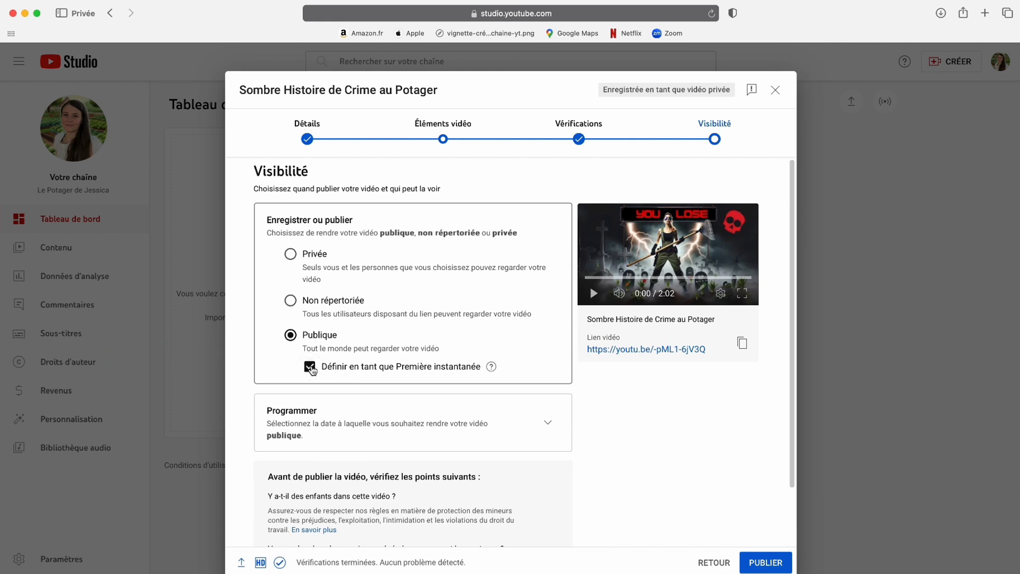
{"action": "left_click", "coordinate": [310, 367]}
- Switch to scheduled publication and set the video's public release date to 25 avr. 2024
{"action": "scroll", "coordinate": [307, 383], "scroll_direction": "down", "scroll_amount": 1}
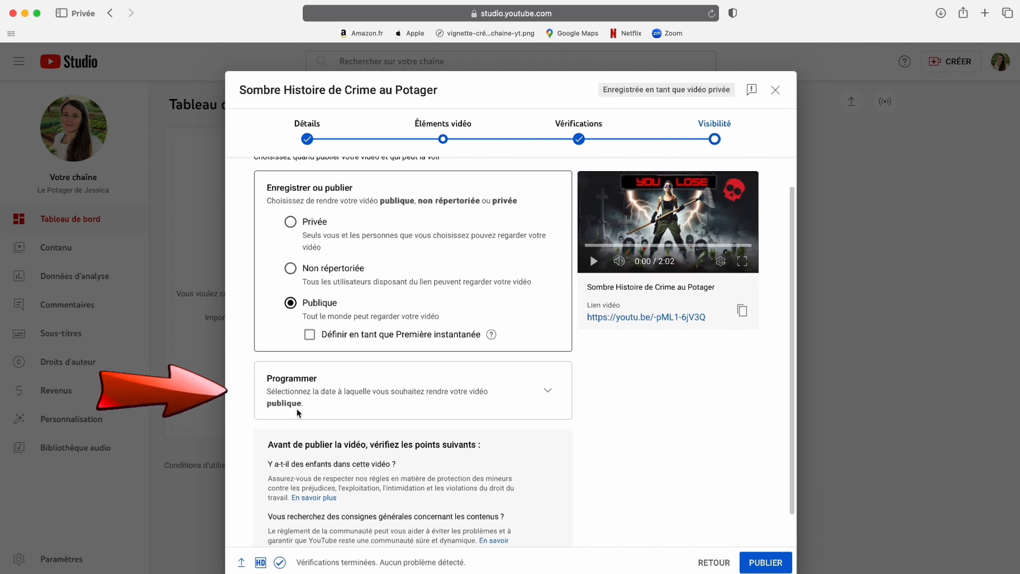
{"action": "scroll", "coordinate": [356, 358], "scroll_direction": "down", "scroll_amount": 1}
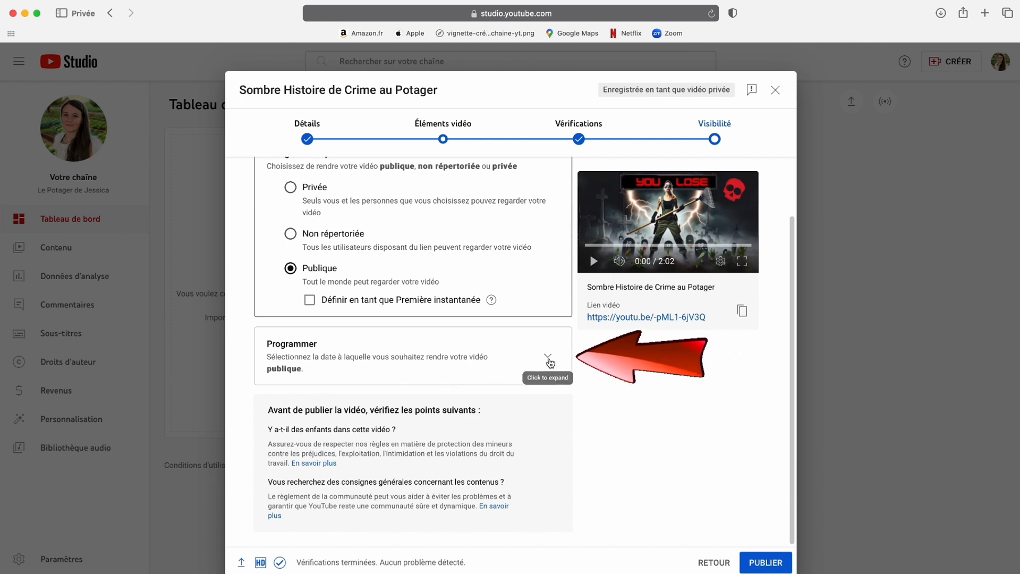
{"action": "left_click", "coordinate": [548, 357]}
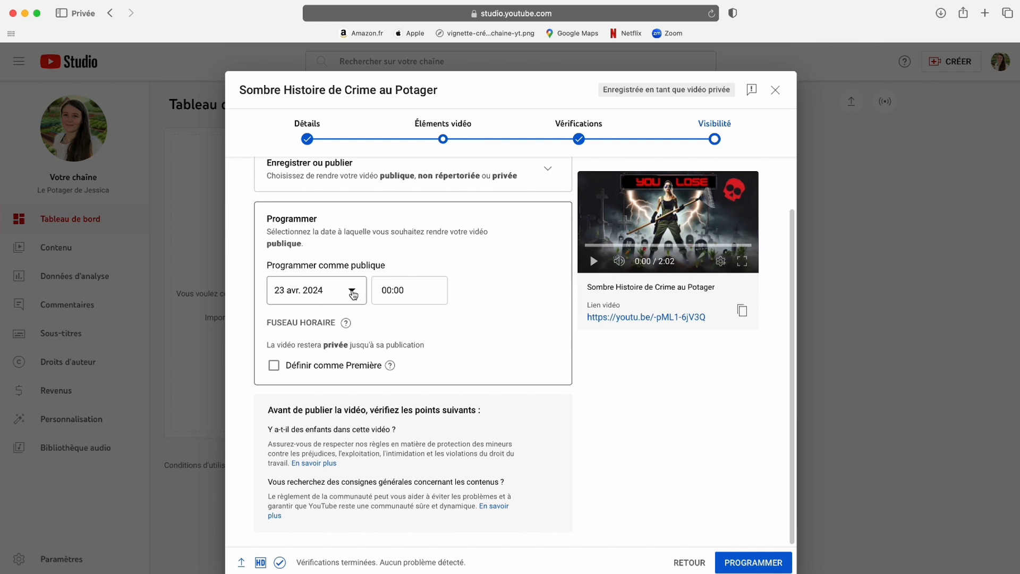
{"action": "left_click", "coordinate": [352, 292]}
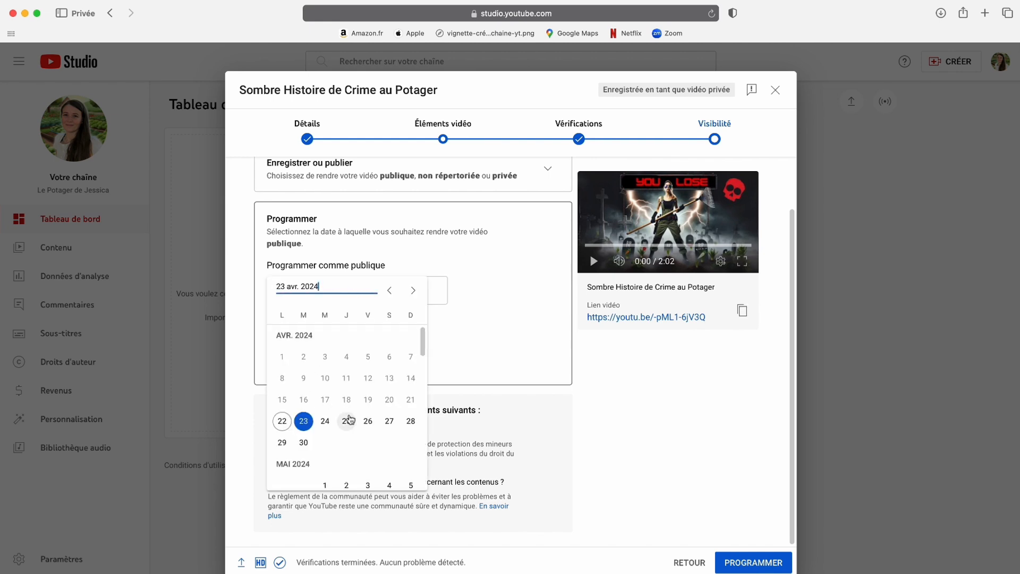
{"action": "left_click", "coordinate": [348, 422]}
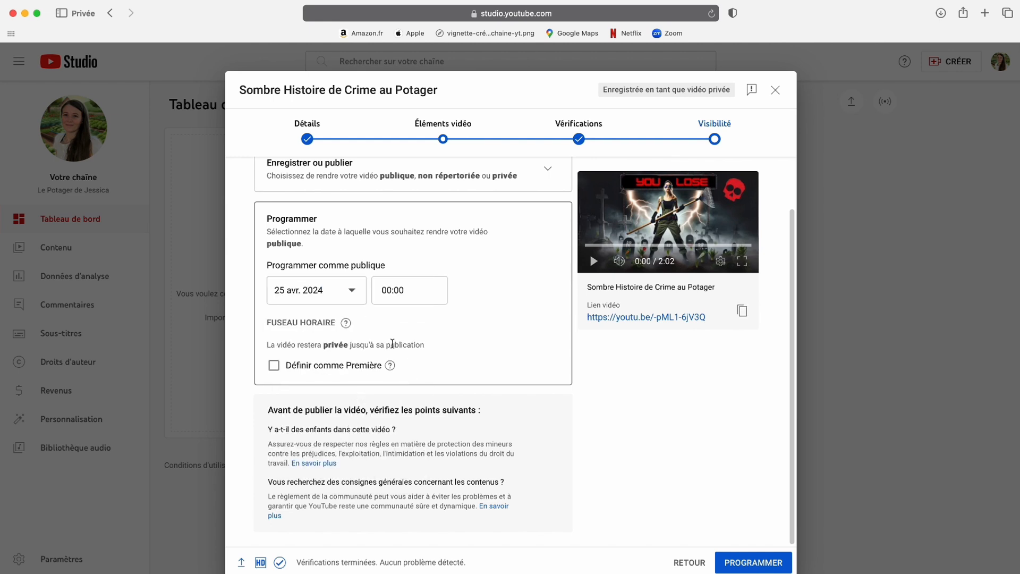
- Set the scheduled public release time for 25 avr. 2024 to 18:00
{"action": "left_click", "coordinate": [388, 290]}
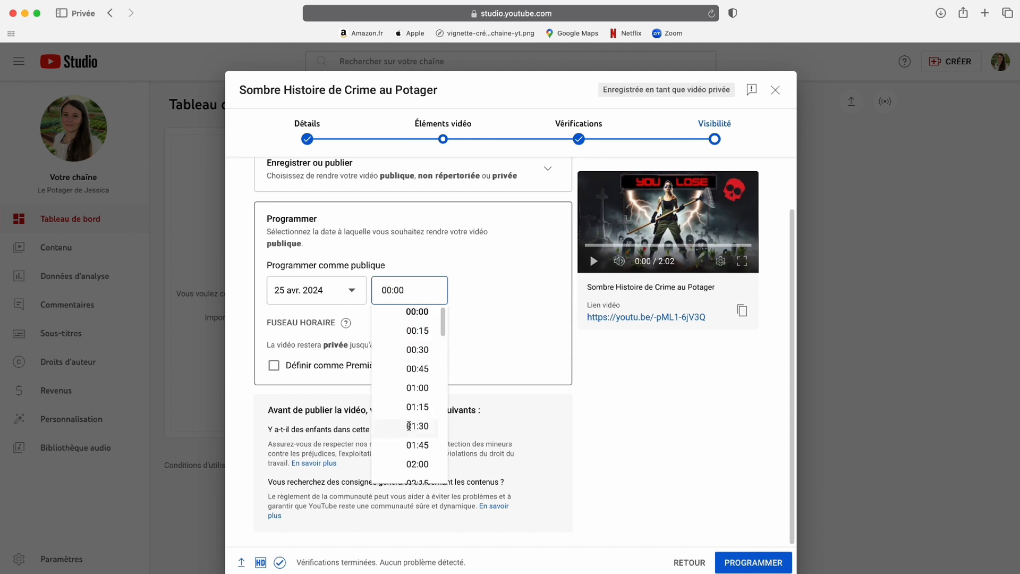
{"action": "scroll", "coordinate": [410, 427], "scroll_direction": "down", "scroll_amount": 15}
{"action": "scroll", "coordinate": [409, 433], "scroll_direction": "down", "scroll_amount": 10}
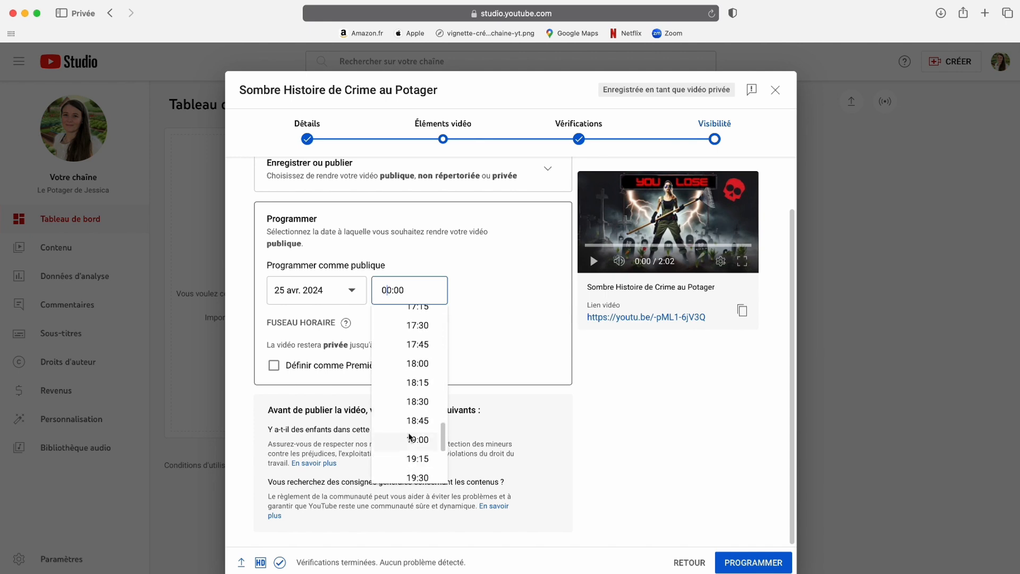
{"action": "left_click", "coordinate": [422, 364]}
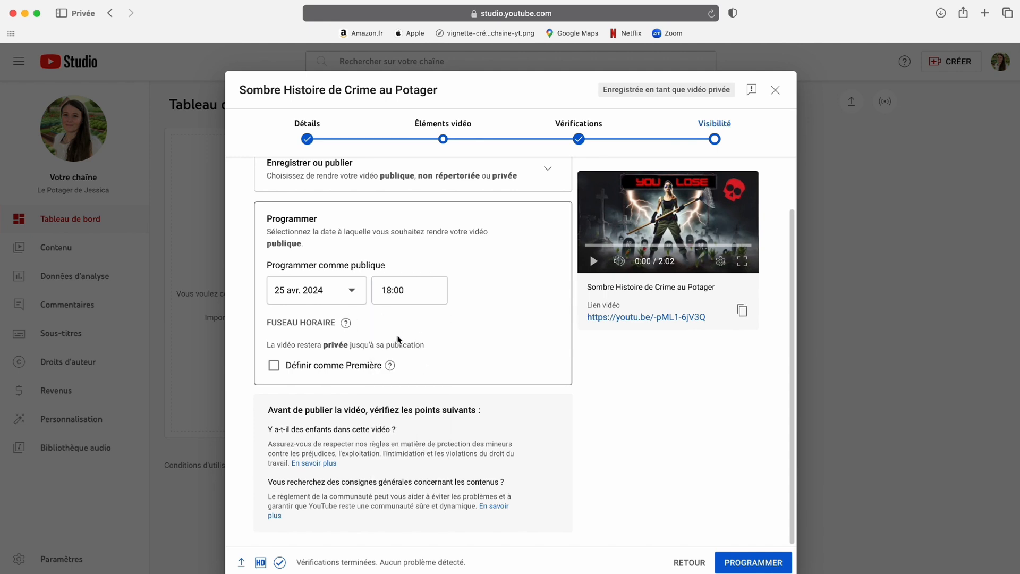
{"action": "mouse_move", "coordinate": [345, 326]}
- Switch from scheduling back to immediate "Publique" visibility, publish the video and dismiss the sharing dialog
{"action": "scroll", "coordinate": [276, 373], "scroll_direction": "up", "scroll_amount": 1}
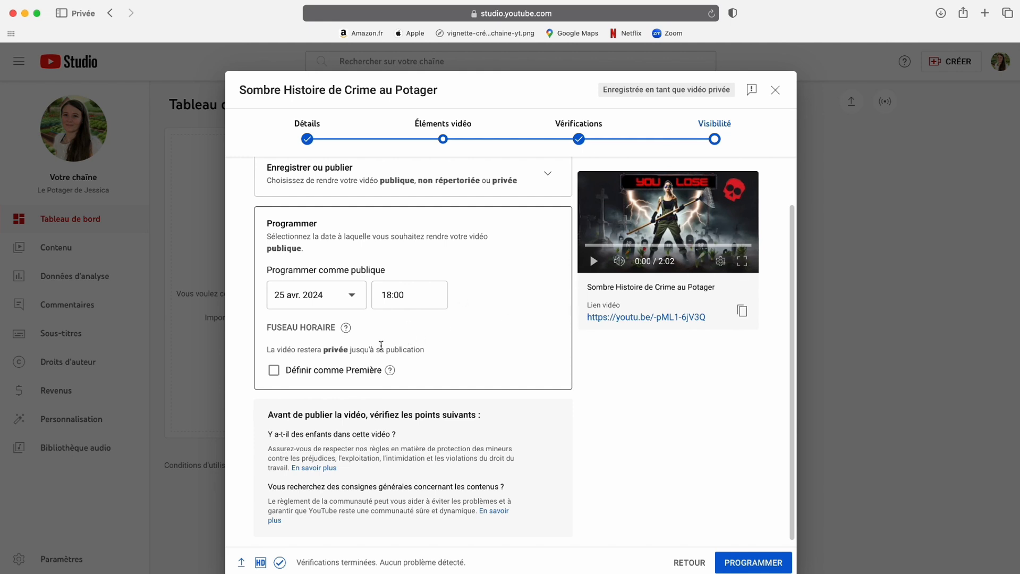
{"action": "scroll", "coordinate": [380, 346], "scroll_direction": "up", "scroll_amount": 2}
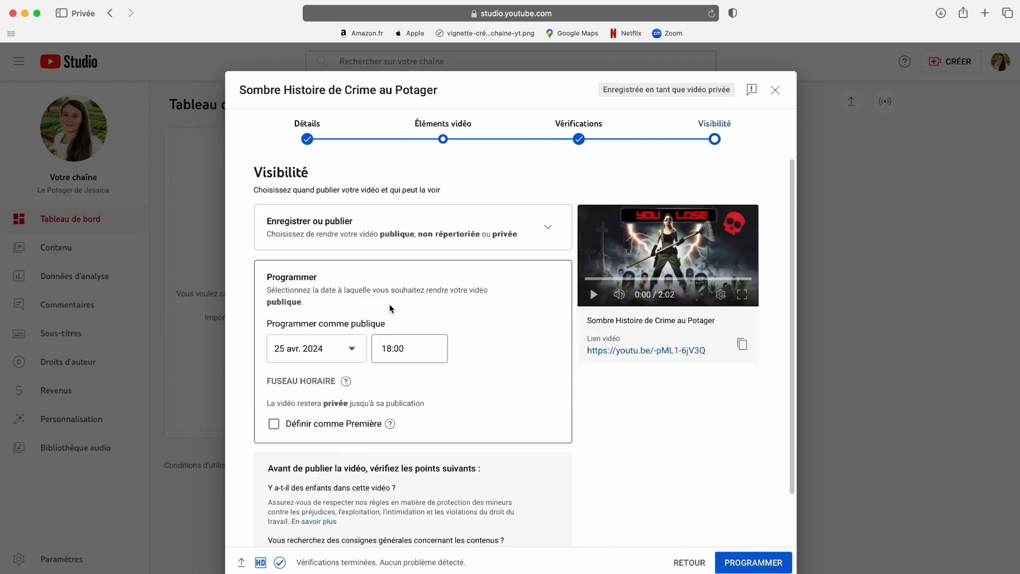
{"action": "left_click", "coordinate": [548, 227]}
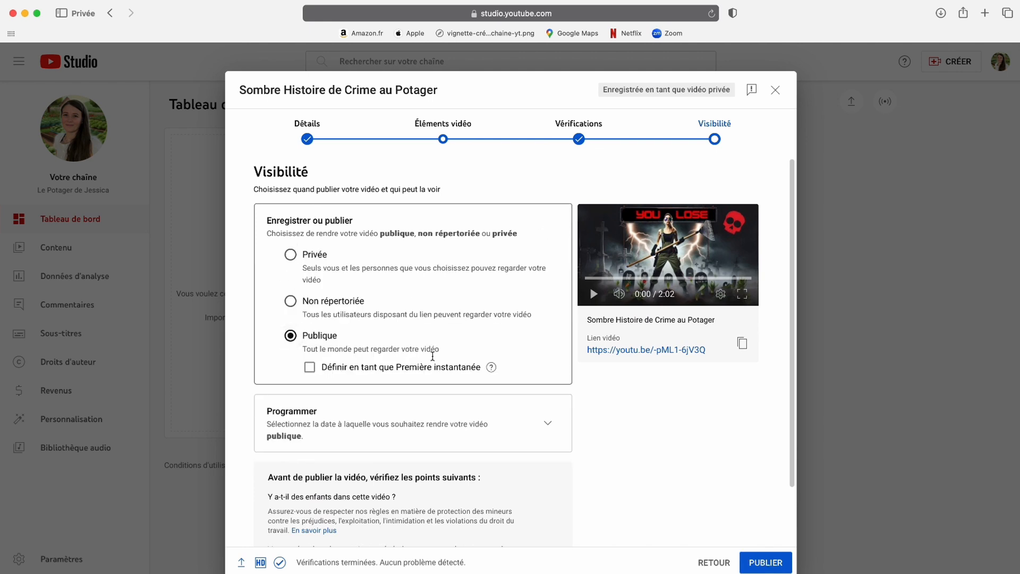
{"action": "scroll", "coordinate": [541, 405], "scroll_direction": "down", "scroll_amount": 3}
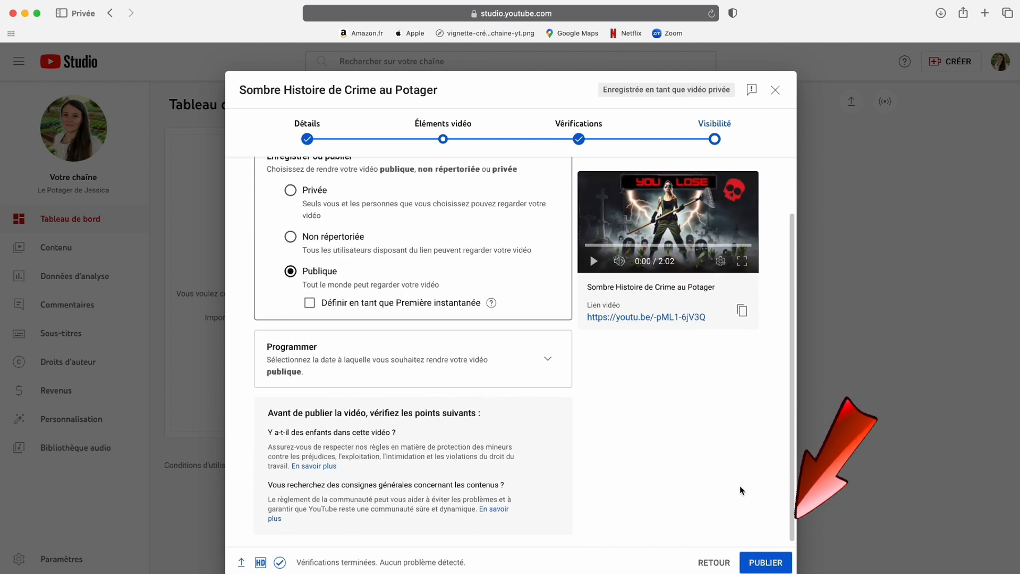
{"action": "left_click", "coordinate": [761, 562]}
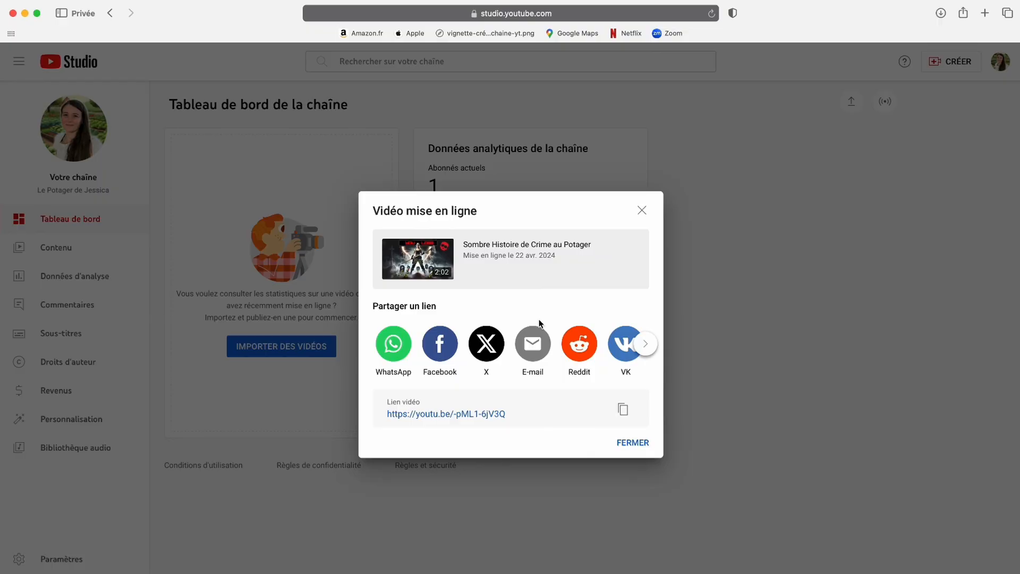
{"action": "left_click", "coordinate": [634, 443]}
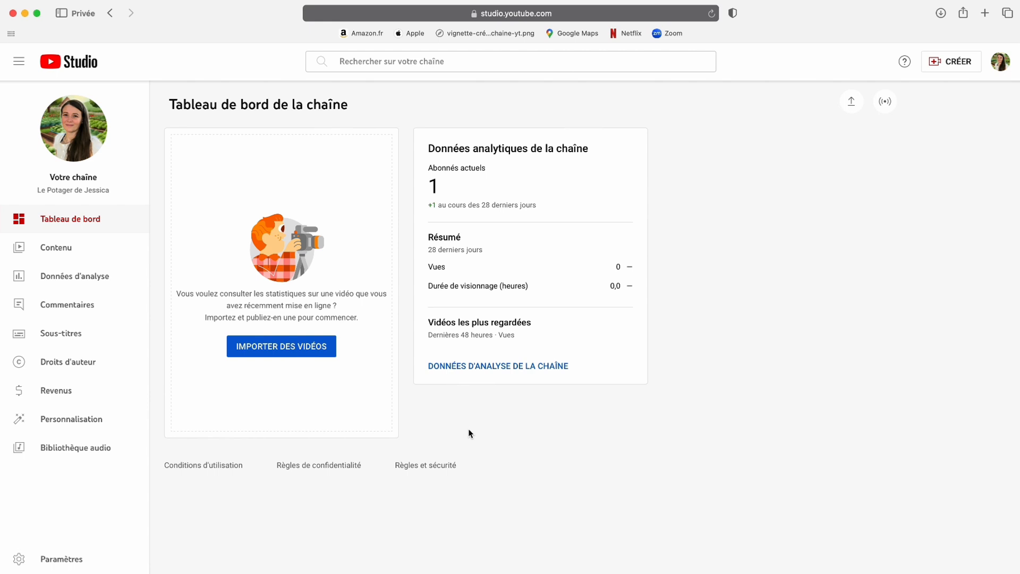
- Check the published video's statistics in the channel content list, review its details page and return to the list
{"action": "left_click", "coordinate": [59, 252]}
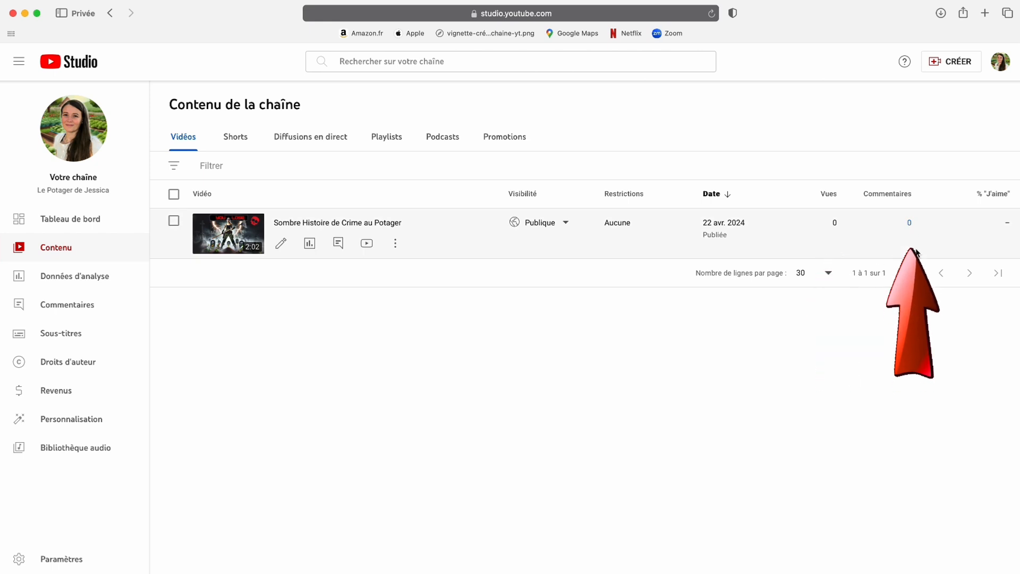
{"action": "mouse_move", "coordinate": [1003, 228]}
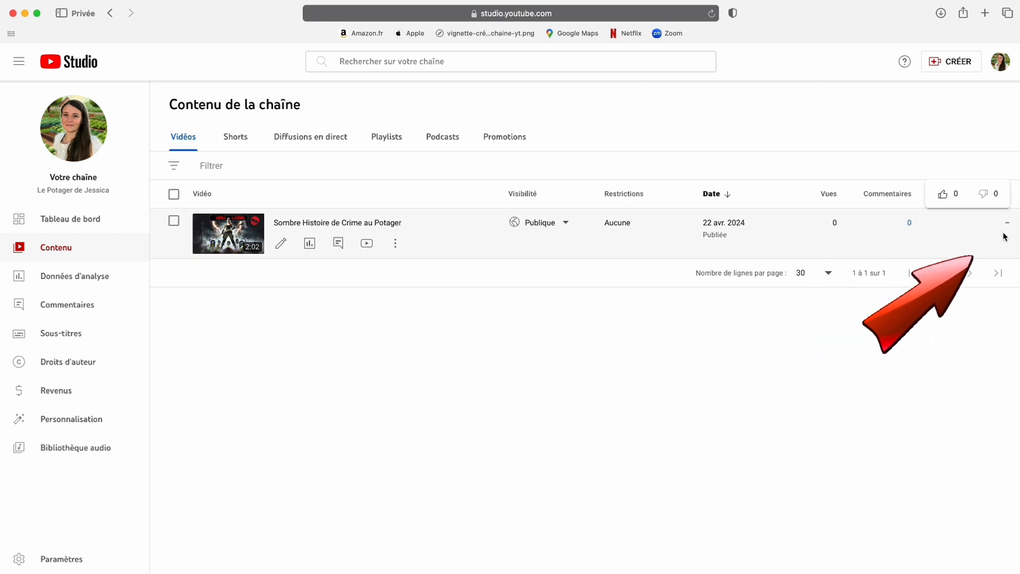
{"action": "left_click", "coordinate": [282, 246]}
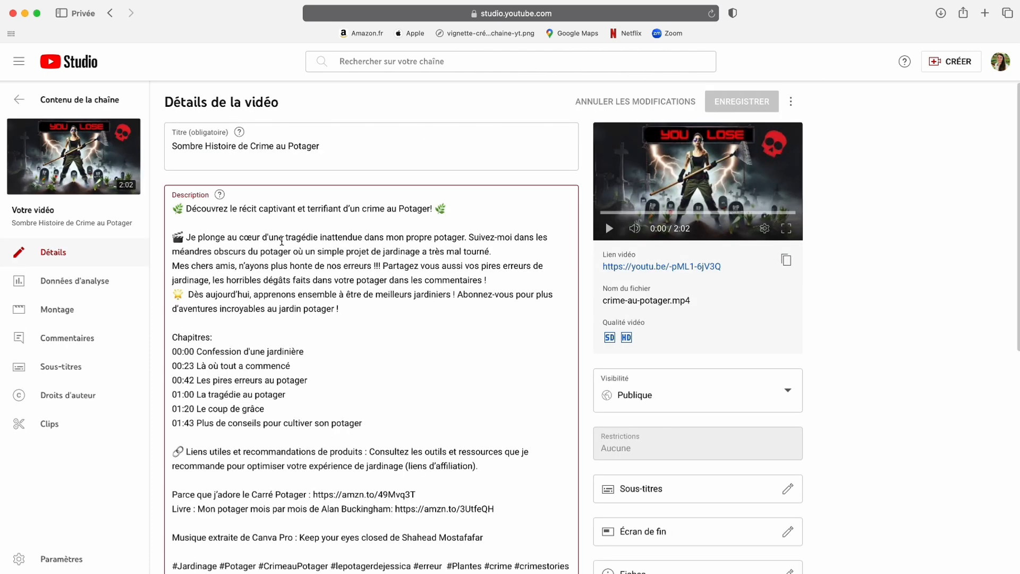
{"action": "scroll", "coordinate": [338, 379], "scroll_direction": "down", "scroll_amount": 10}
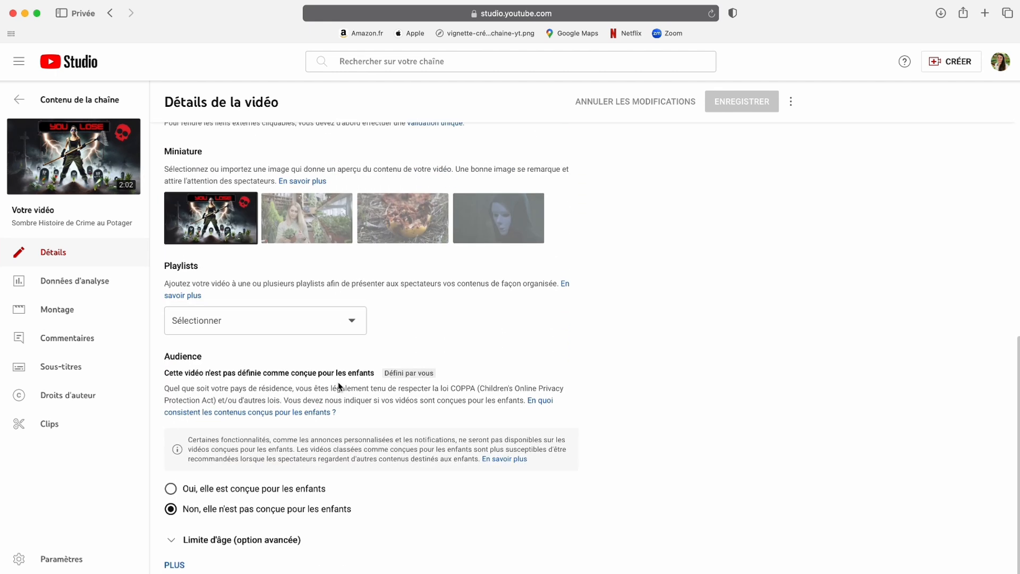
{"action": "scroll", "coordinate": [337, 381], "scroll_direction": "up", "scroll_amount": 10}
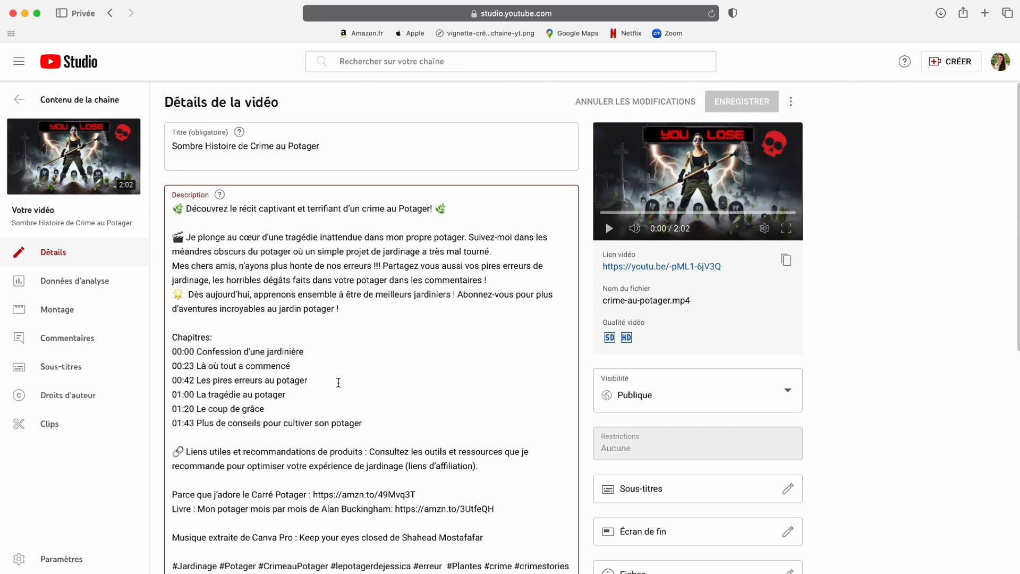
{"action": "left_click", "coordinate": [19, 99]}
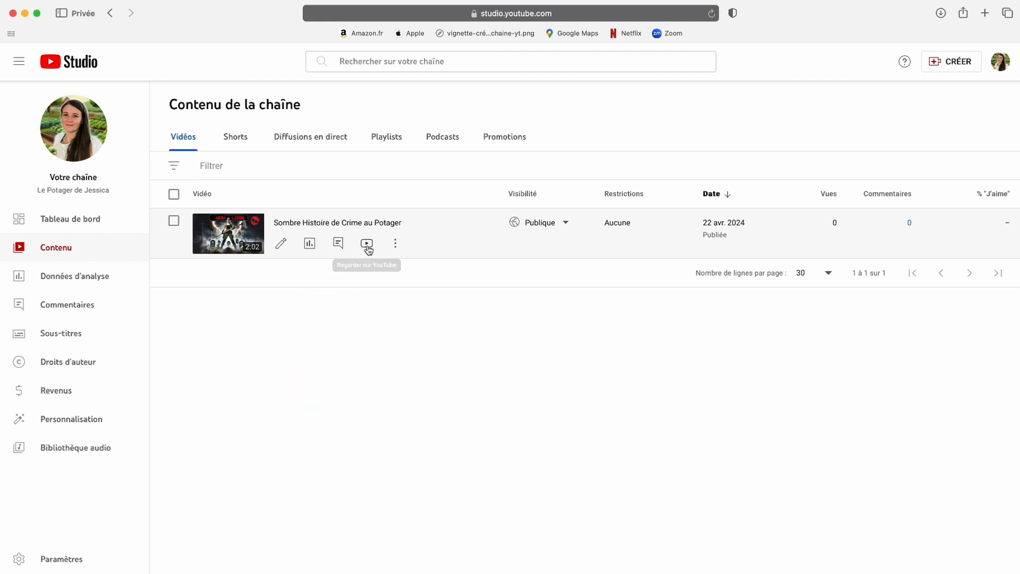
{"action": "left_click", "coordinate": [396, 244]}
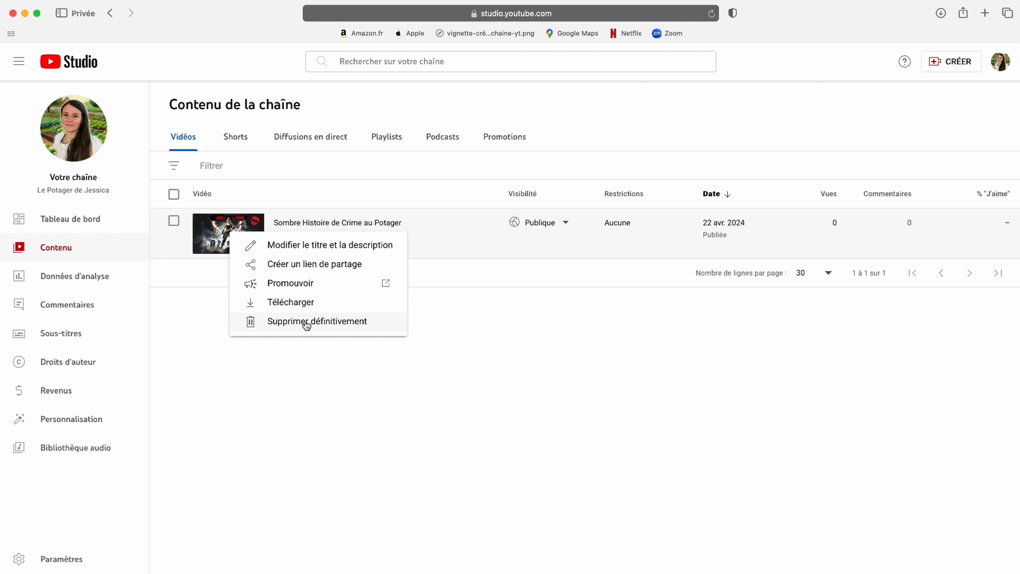
{"action": "left_click", "coordinate": [304, 370]}
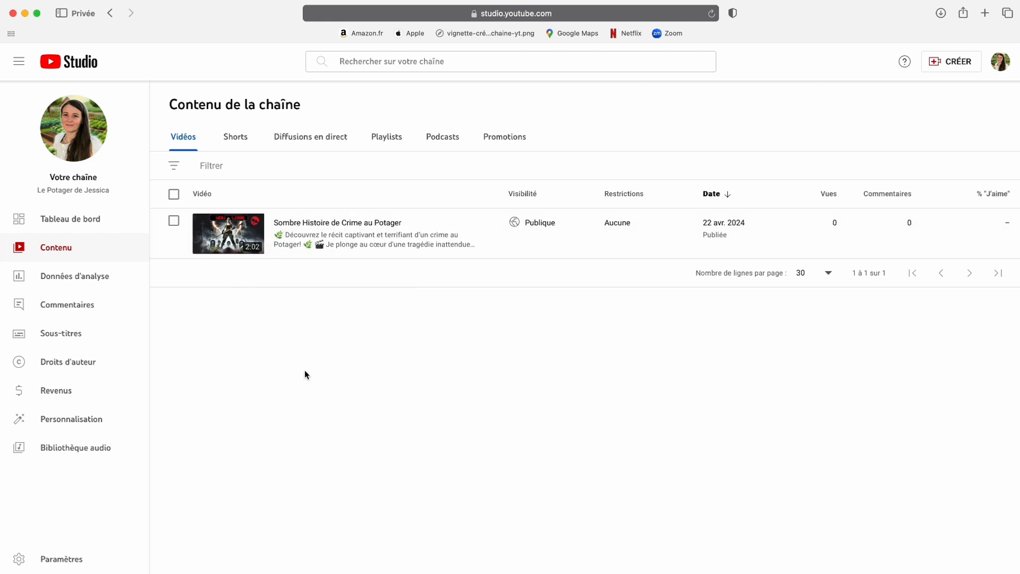
- Open the channel's own YouTube page from the account options
{"action": "left_click", "coordinate": [999, 68]}
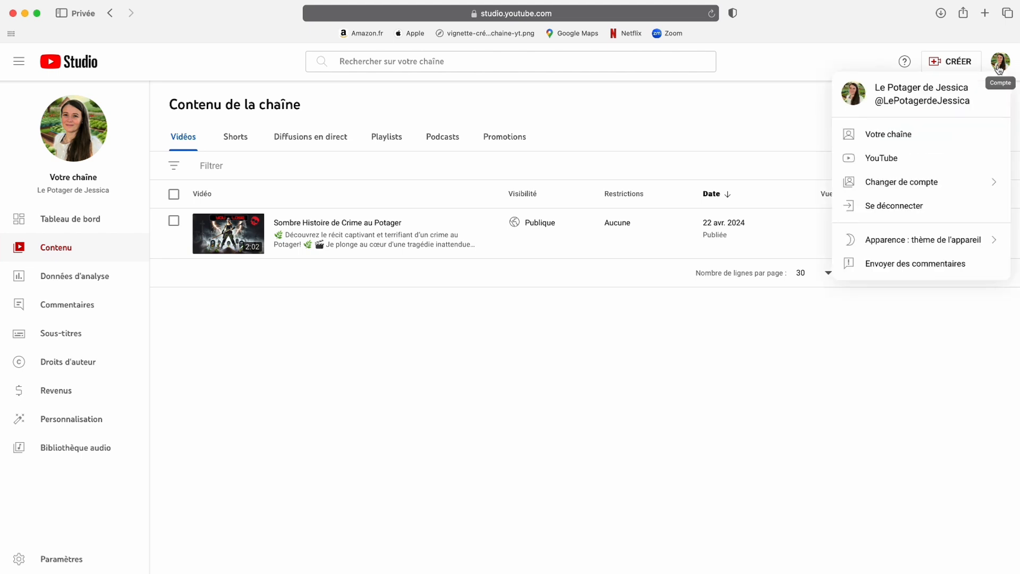
{"action": "left_click", "coordinate": [875, 138]}
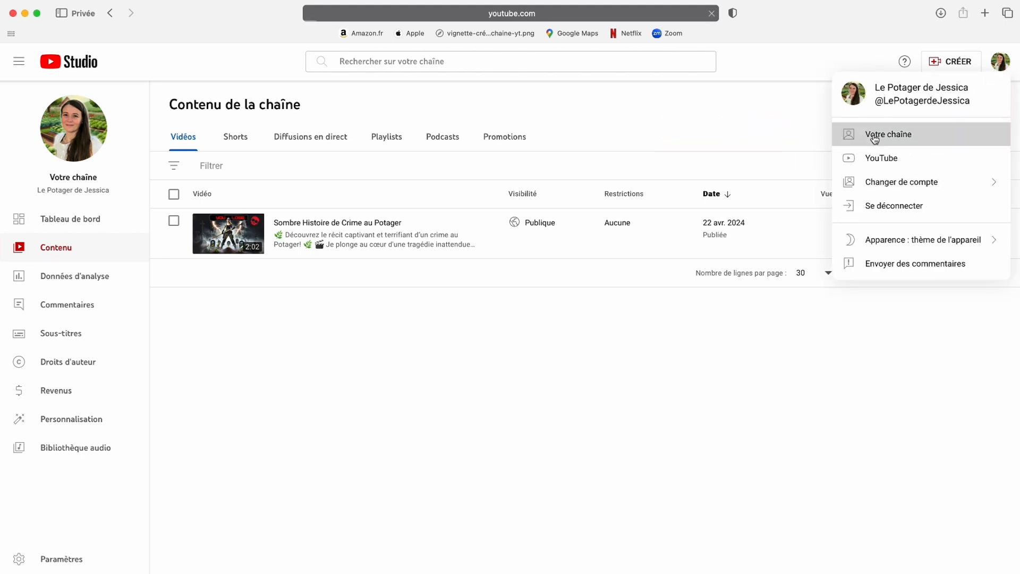